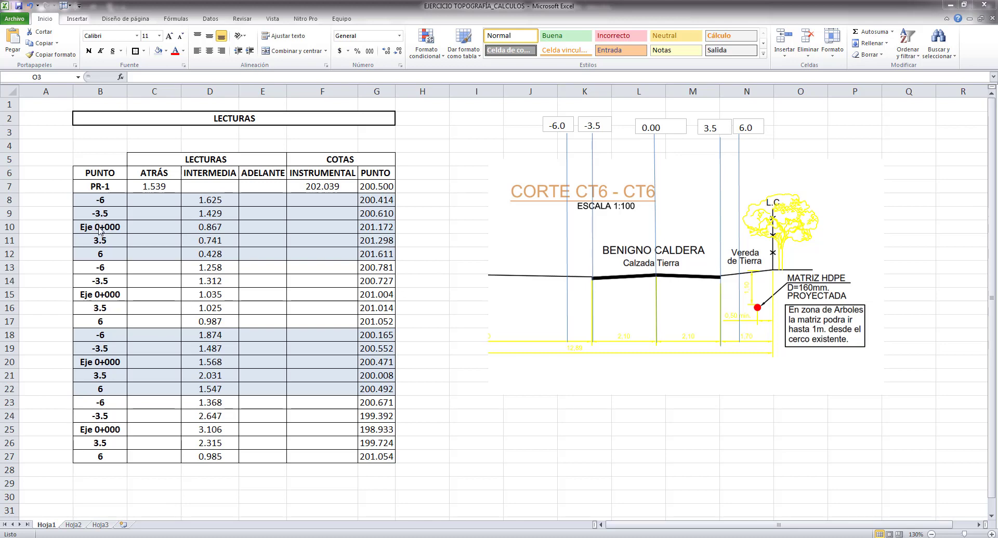
# Change the axis labels in B15 and B20 to Eje 0+020 and Eje 0+040.
pyautogui.click(107, 297)
pyautogui.doubleClick(110, 294)
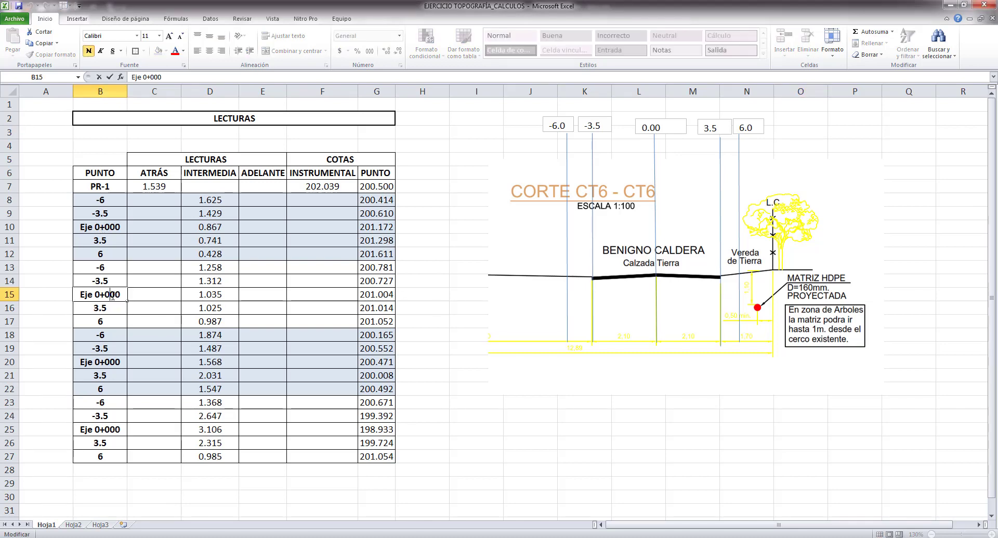
pyautogui.moveTo(111, 294); pyautogui.dragTo(120, 295)
pyautogui.write('20')
pyautogui.click(106, 362)
pyautogui.doubleClick(110, 363)
pyautogui.moveTo(110, 362); pyautogui.dragTo(124, 363)
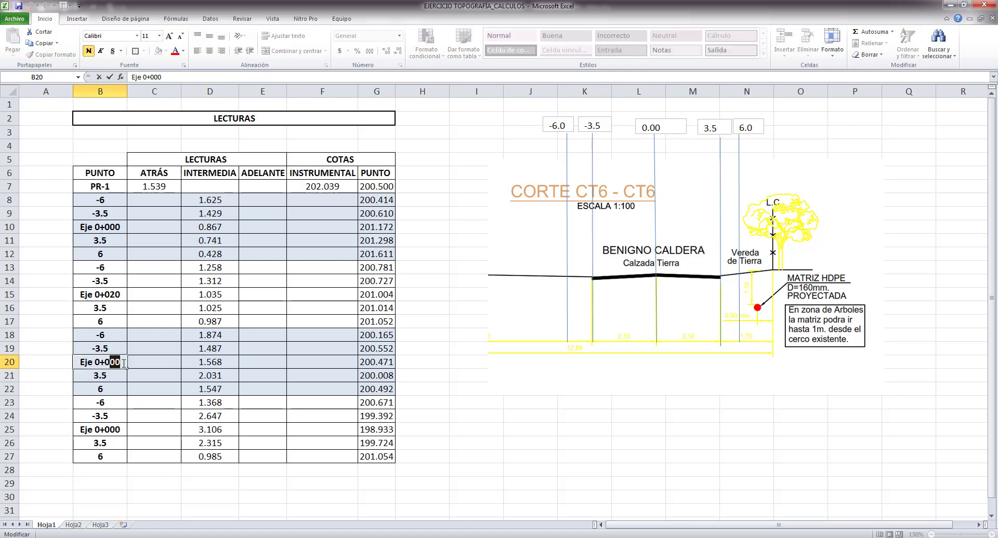
pyautogui.write('40')
# Change the axis label in B25 to Eje 0+060.
pyautogui.click(115, 427)
pyautogui.doubleClick(115, 429)
pyautogui.moveTo(111, 430); pyautogui.dragTo(122, 429)
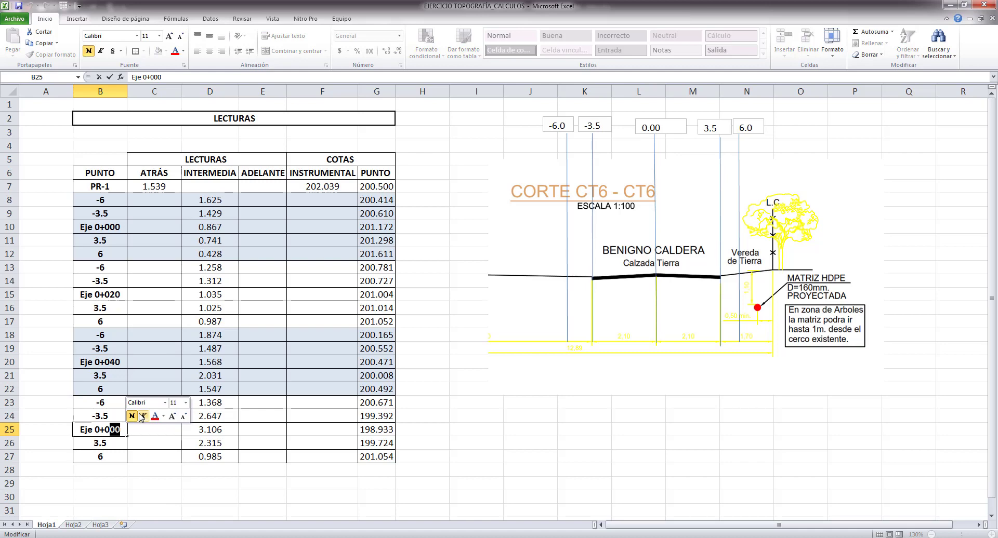
pyautogui.write('50')
pyautogui.press('BackSpace')
pyautogui.press('BackSpace')
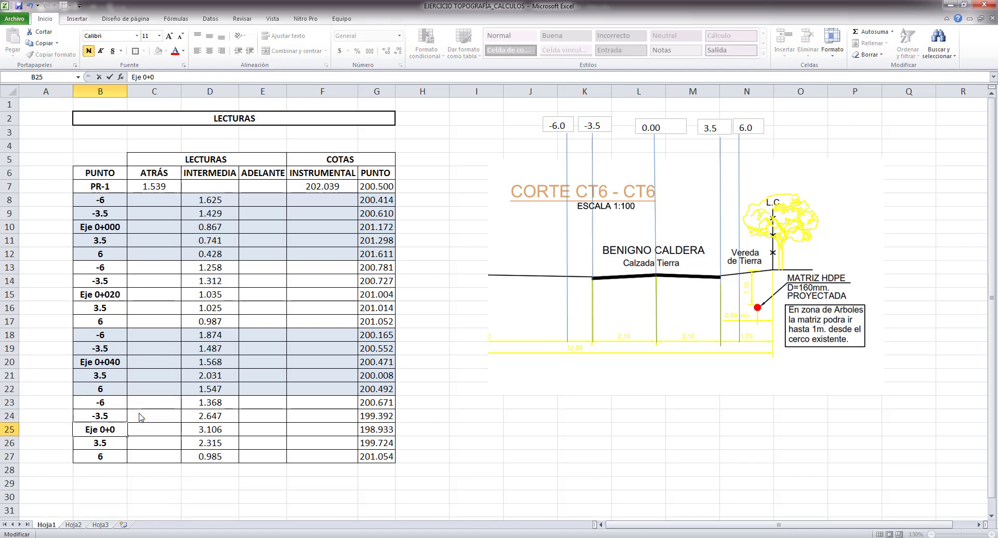
pyautogui.write('60')
pyautogui.click(209, 299)
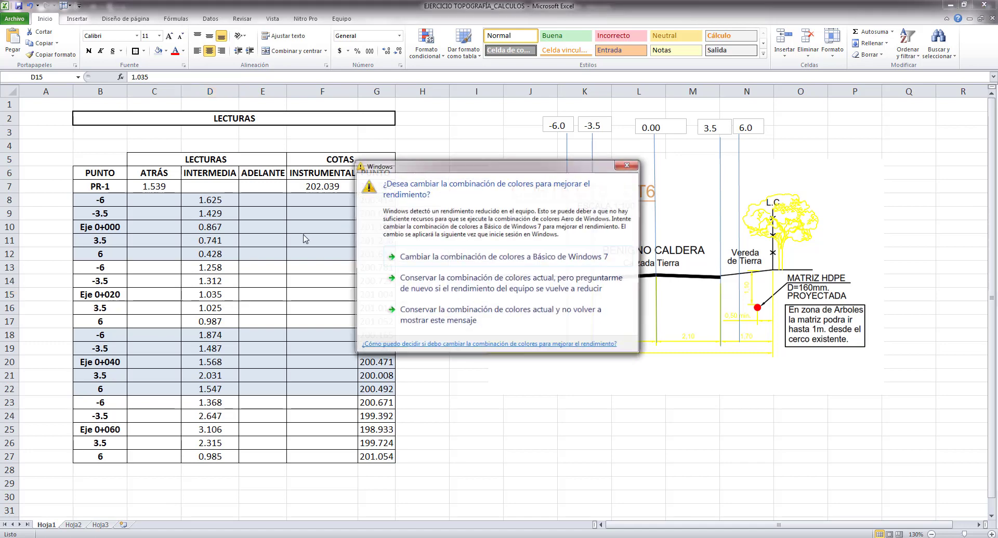
# Dismiss the Windows colour scheme prompt without choosing any of its options.
pyautogui.click(628, 165)
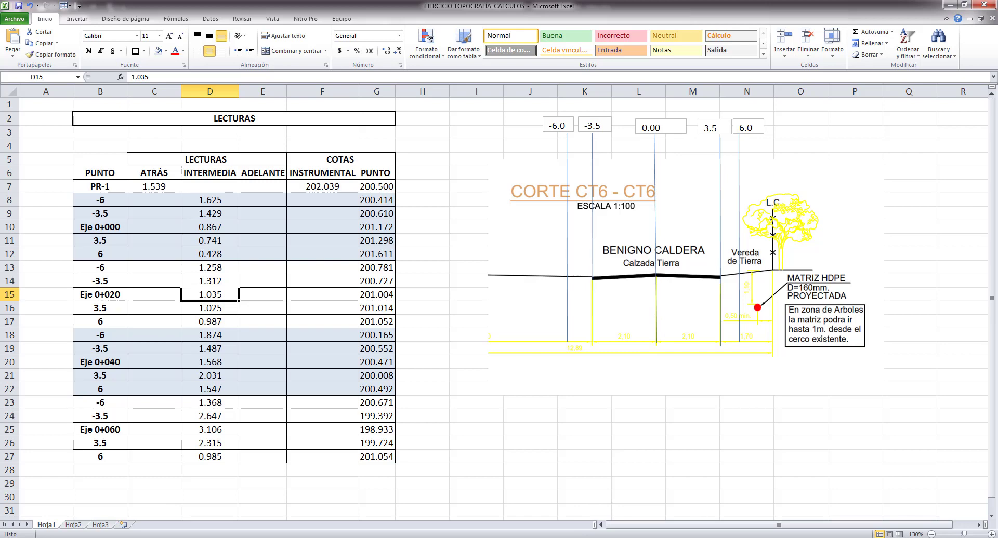
pyautogui.click(561, 537)
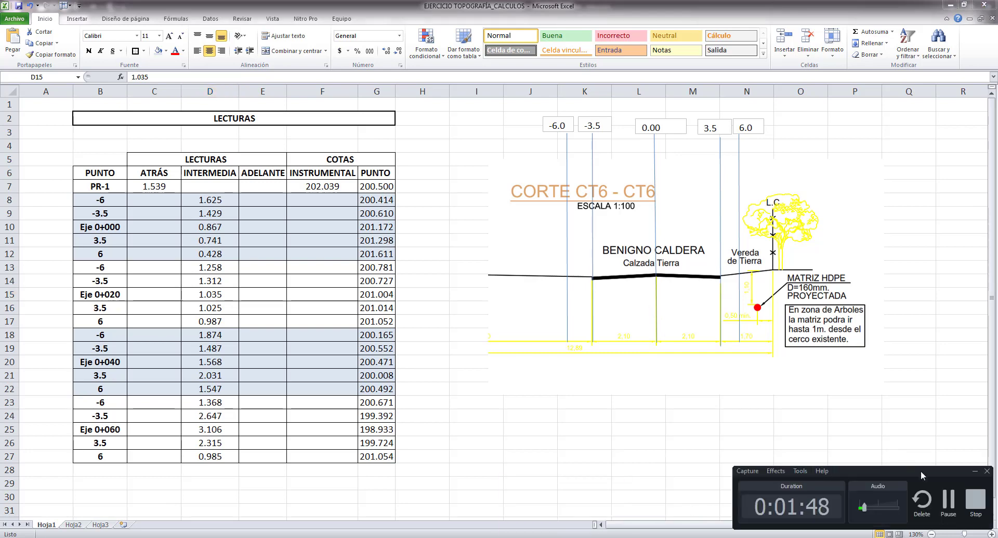
pyautogui.click(948, 501)
pyautogui.click(947, 501)
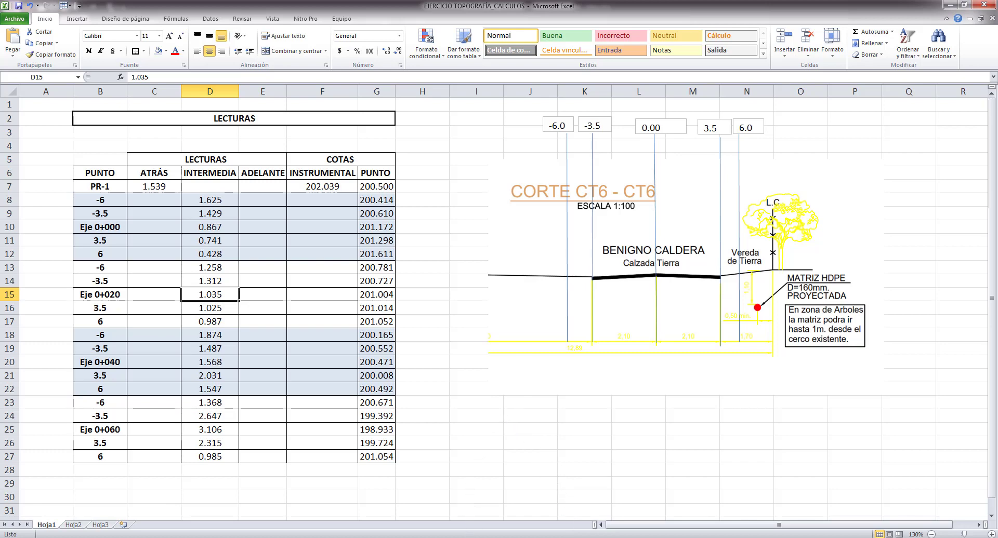
# Switch to the profiles drawing in AutoCAD and look over its elevation and distance table.
pyautogui.click(465, 537)
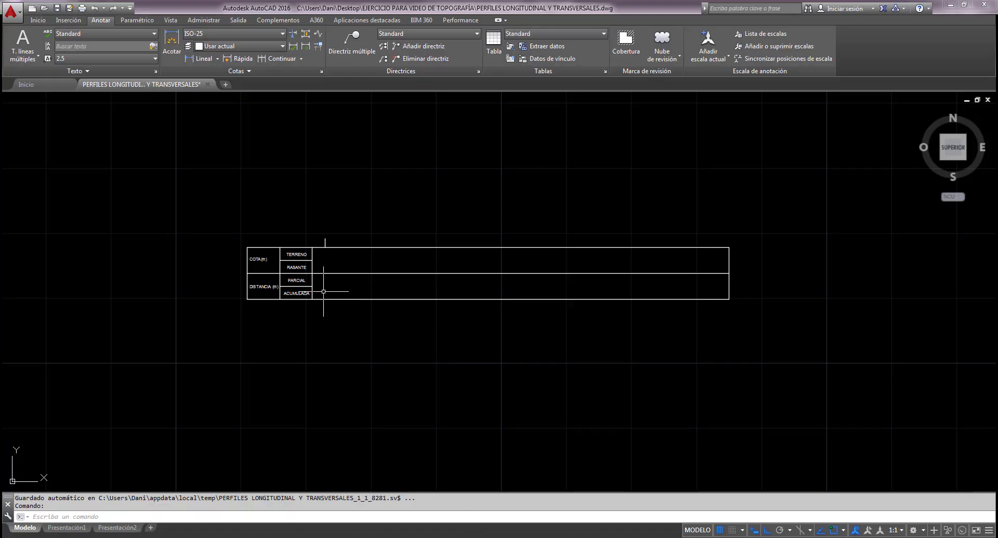
pyautogui.scroll(4, 257, 257)
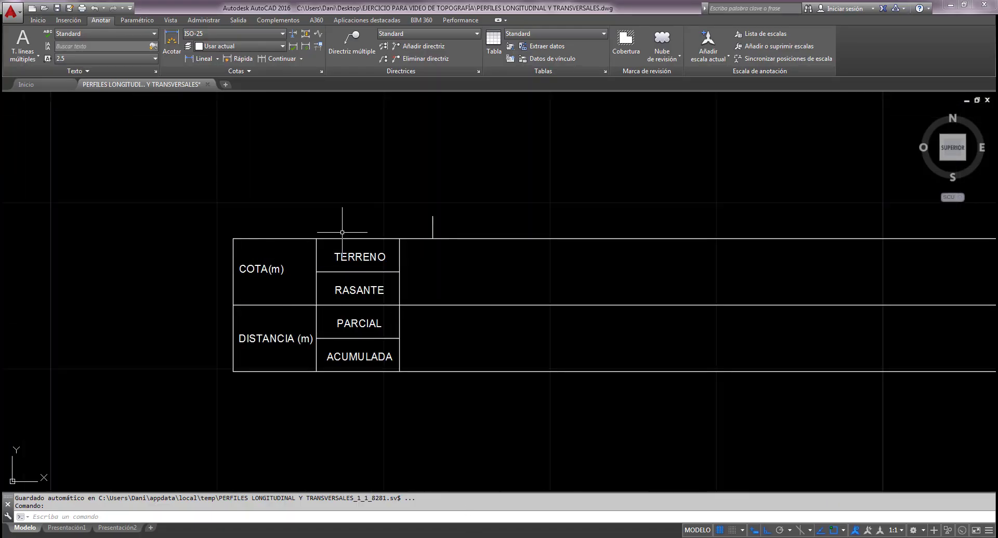
pyautogui.scroll(-2, 342, 232)
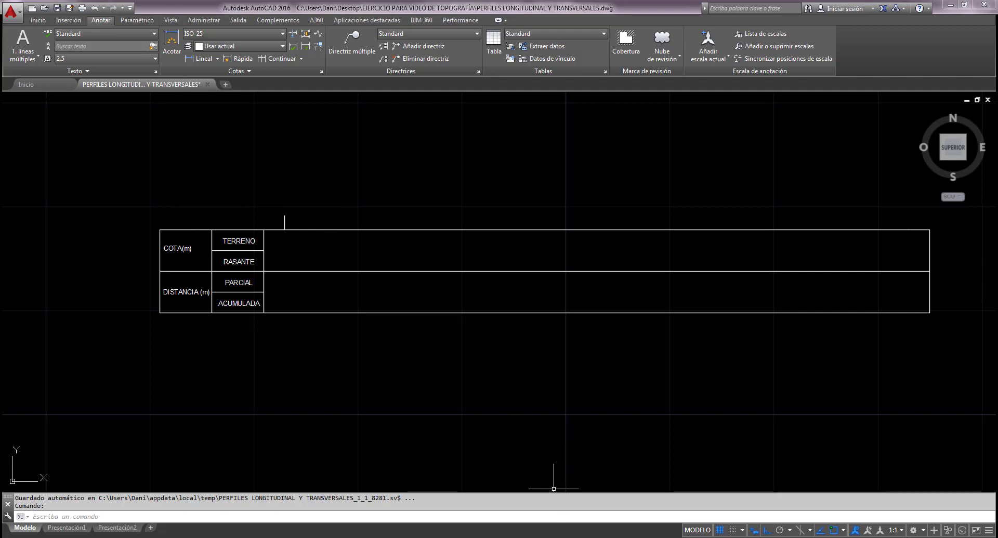
pyautogui.click(598, 537)
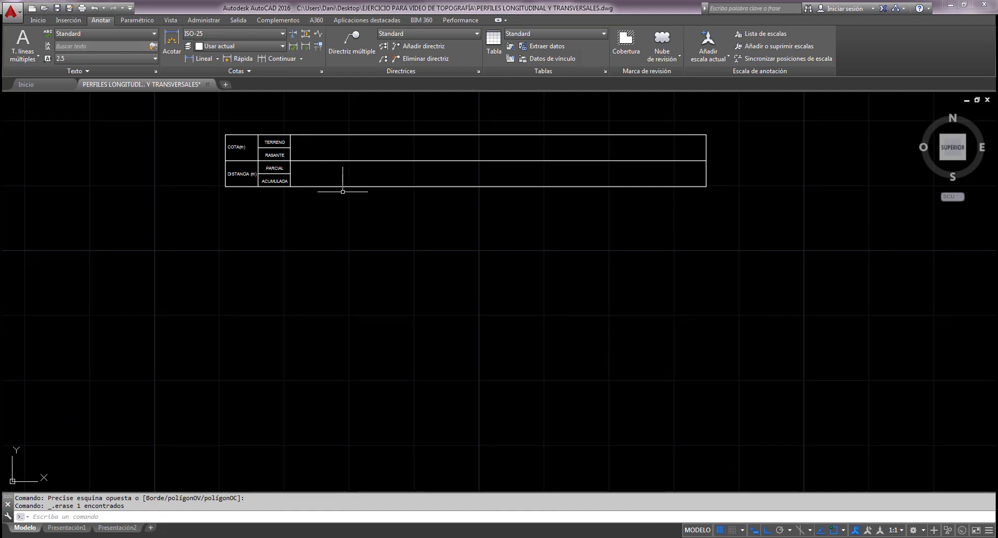
# Draw a horizontal polyline 60 units long in the empty area below the existing table.
pyautogui.moveTo(332, 270); pyautogui.dragTo(329, 161, button='middle')
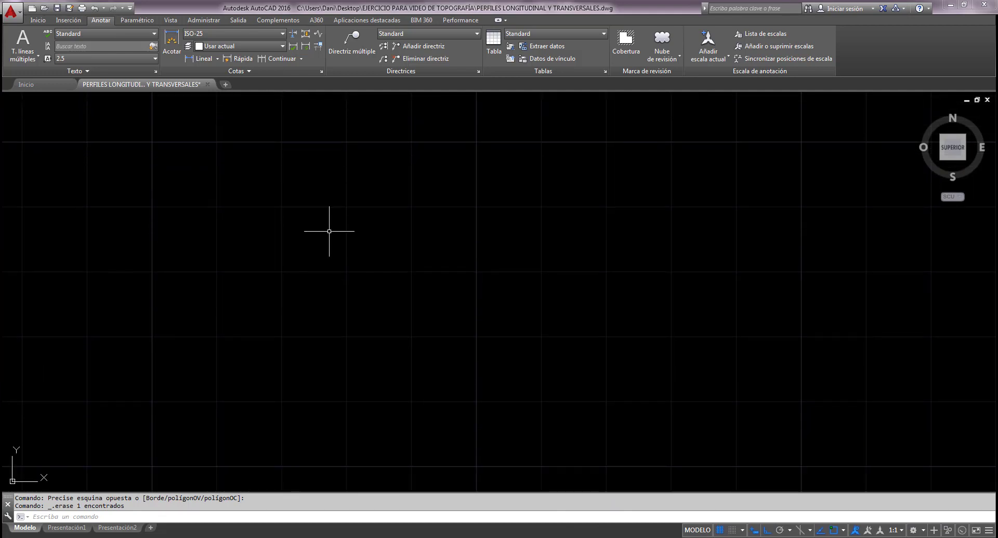
pyautogui.write('PL')
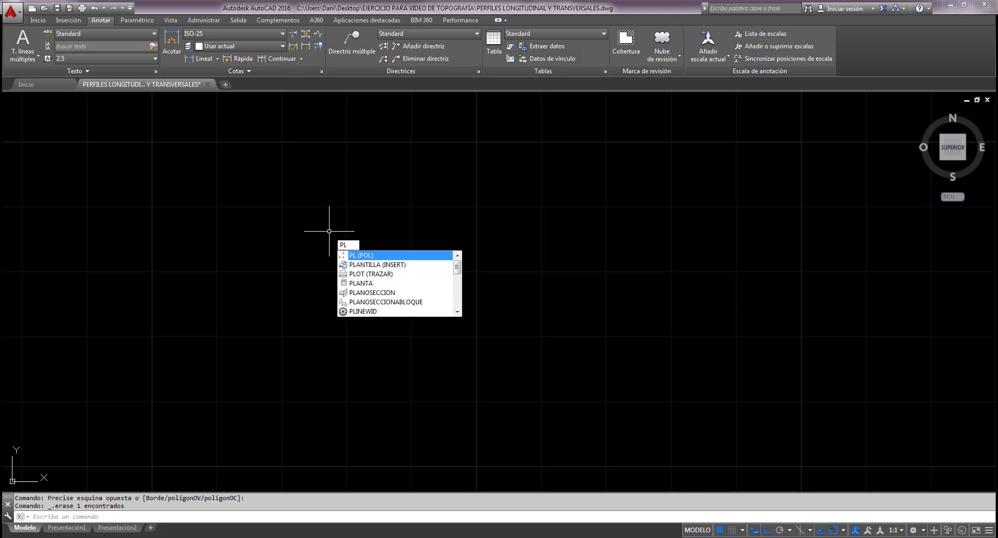
pyautogui.press('Return')
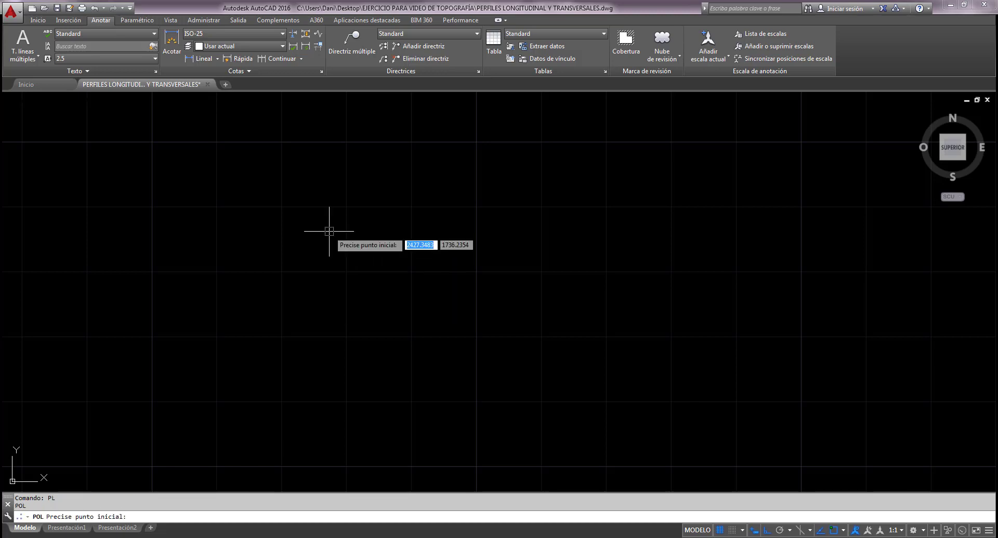
pyautogui.click(360, 238)
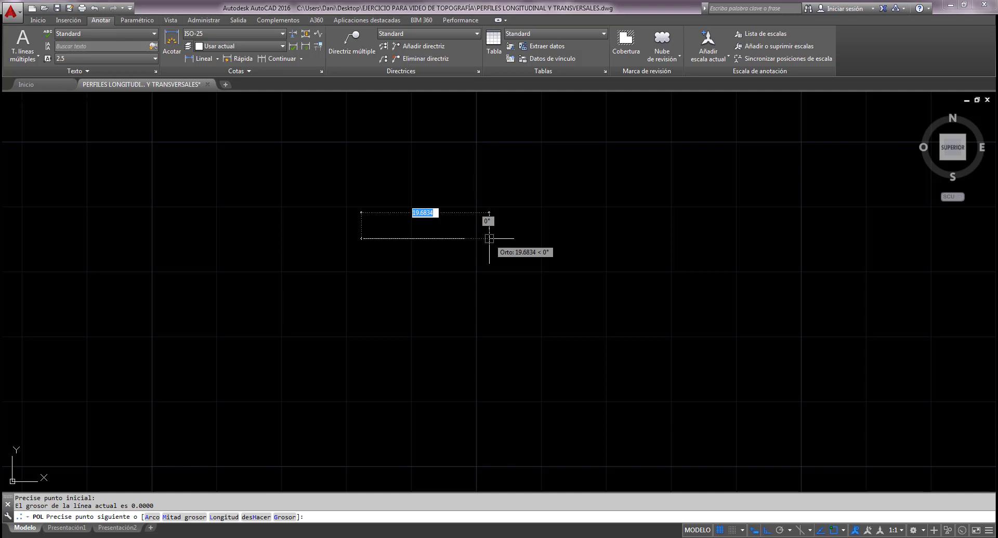
pyautogui.write('60')
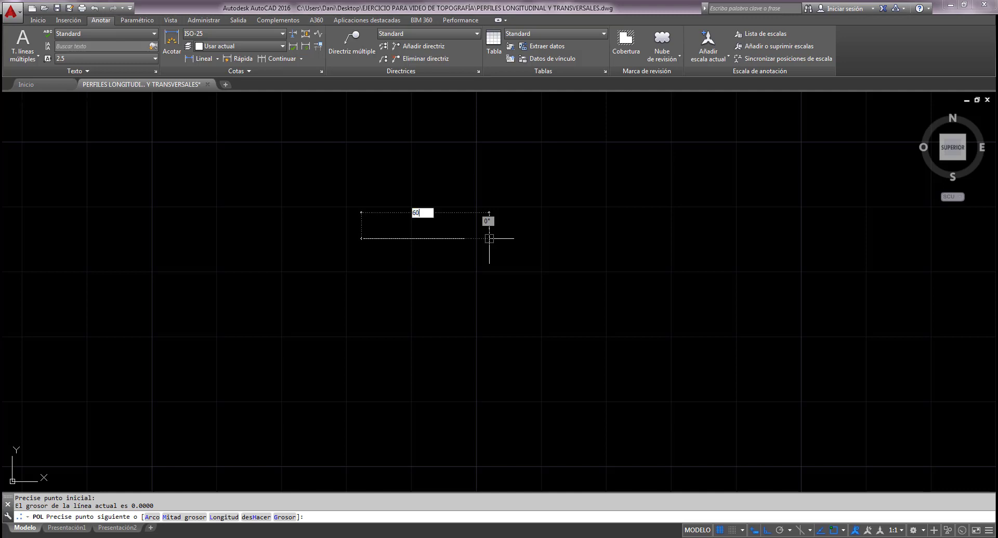
pyautogui.press('Return')
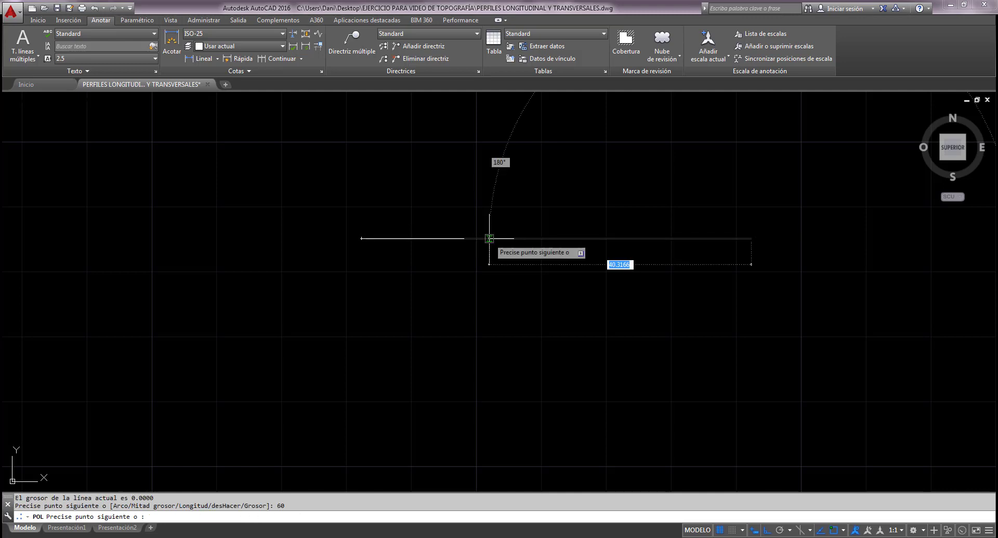
pyautogui.press('Escape')
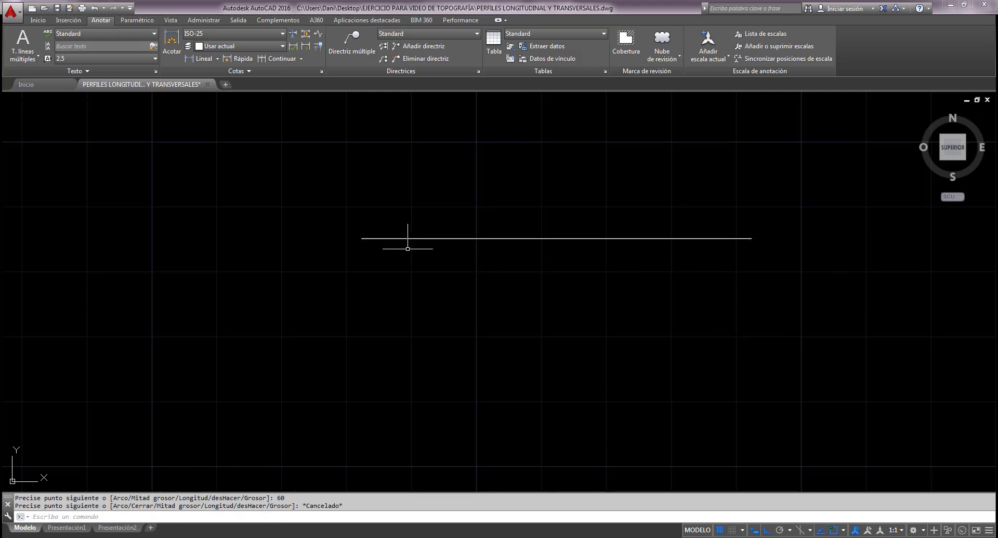
# Add a horizontal polyline segment of 2 units extending outward from the left end of the 60-unit line.
pyautogui.scroll(2, 341, 223)
pyautogui.moveTo(345, 220); pyautogui.dragTo(202, 233, button='middle')
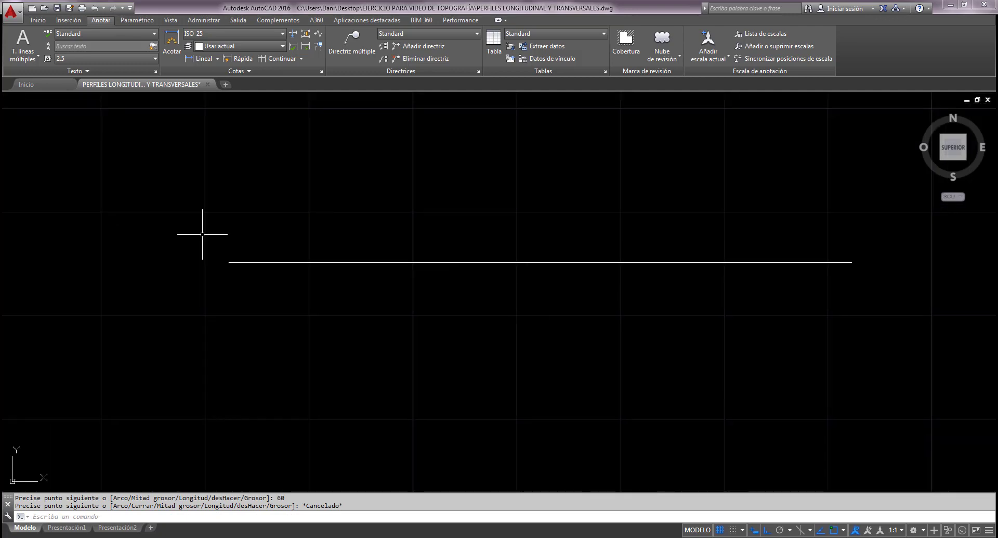
pyautogui.write('PL')
pyautogui.press('Return')
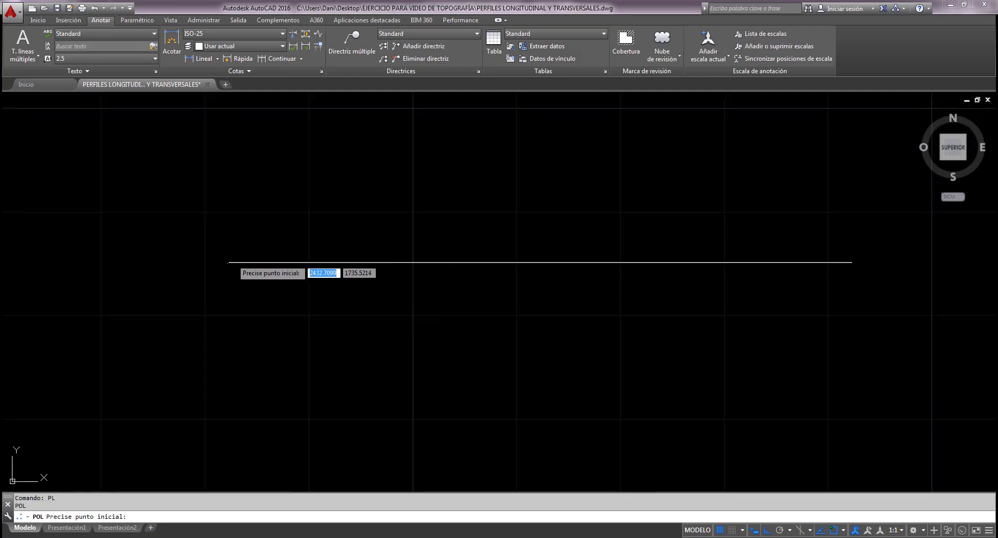
pyautogui.click(229, 262)
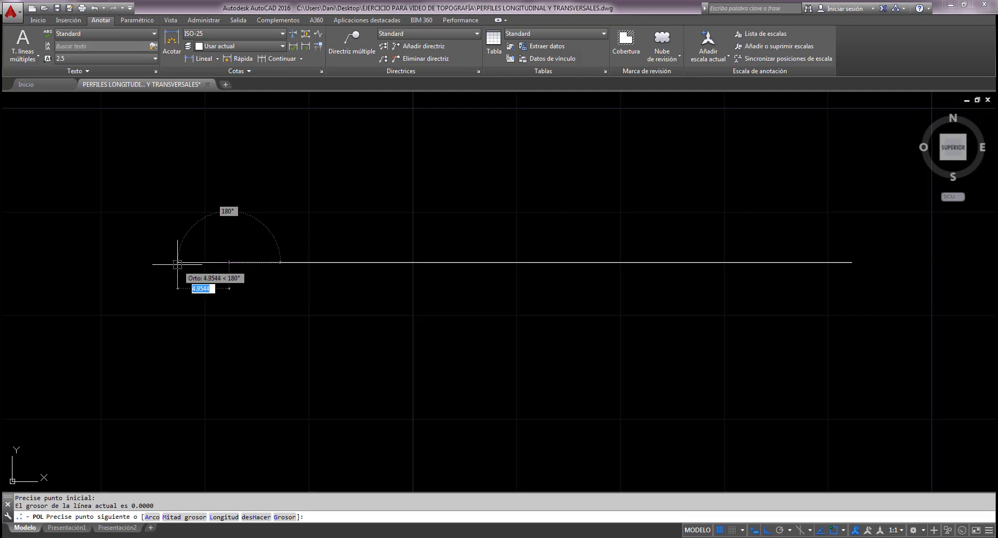
pyautogui.write('2')
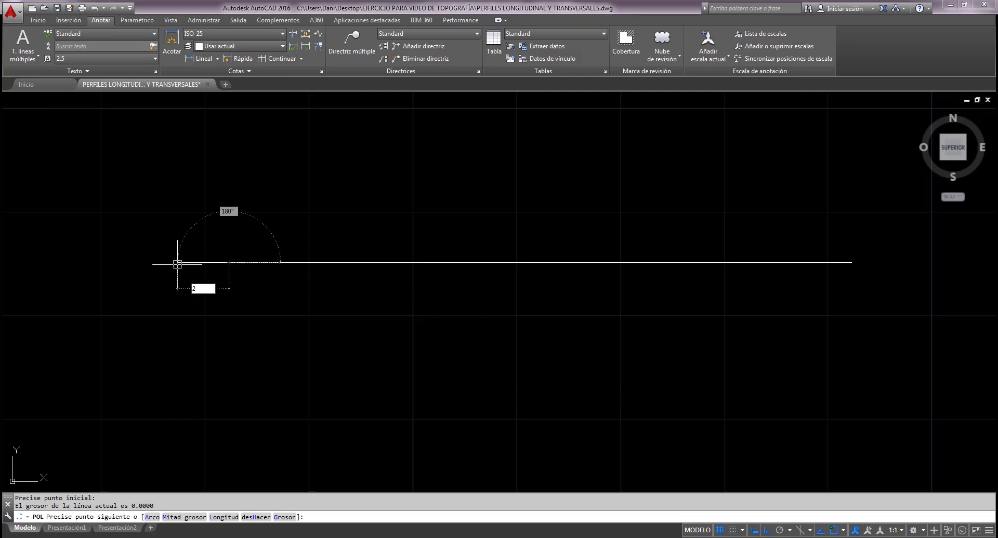
pyautogui.press('Return')
pyautogui.press('Escape')
# Add a horizontal polyline segment of 2 units extending outward from the right end of the 60-unit line.
pyautogui.moveTo(579, 233); pyautogui.dragTo(454, 223, button='middle')
pyautogui.write('PL')
pyautogui.press('Return')
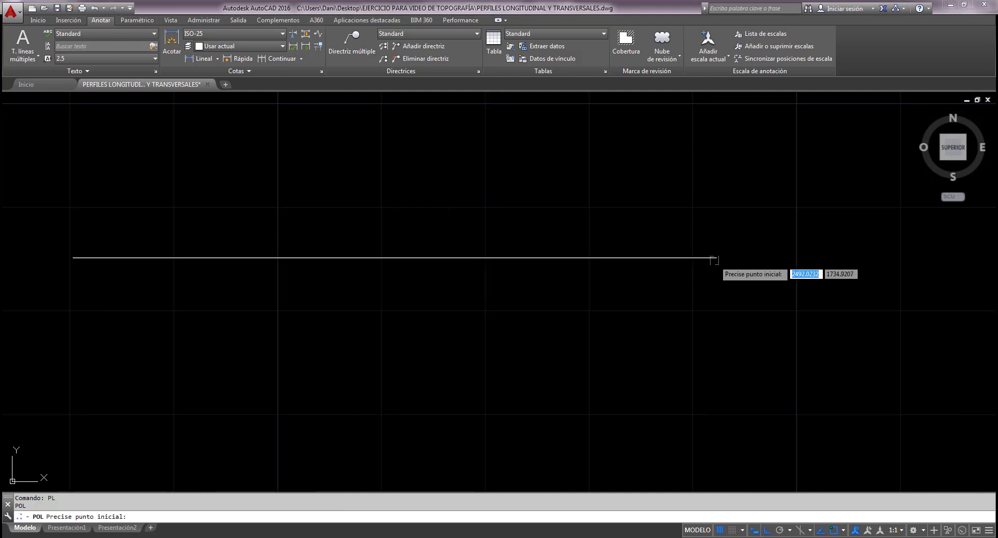
pyautogui.click(717, 258)
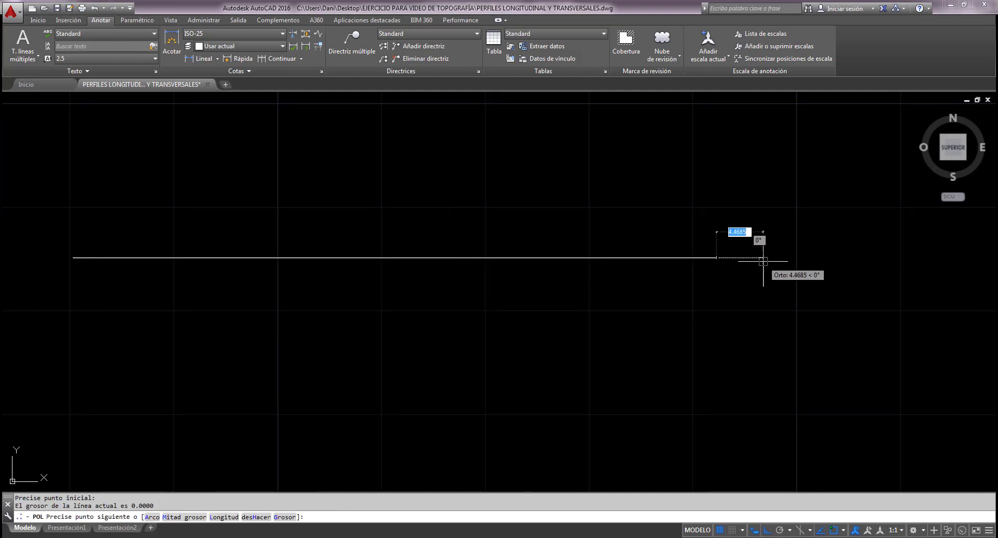
pyautogui.write('2')
pyautogui.press('Return')
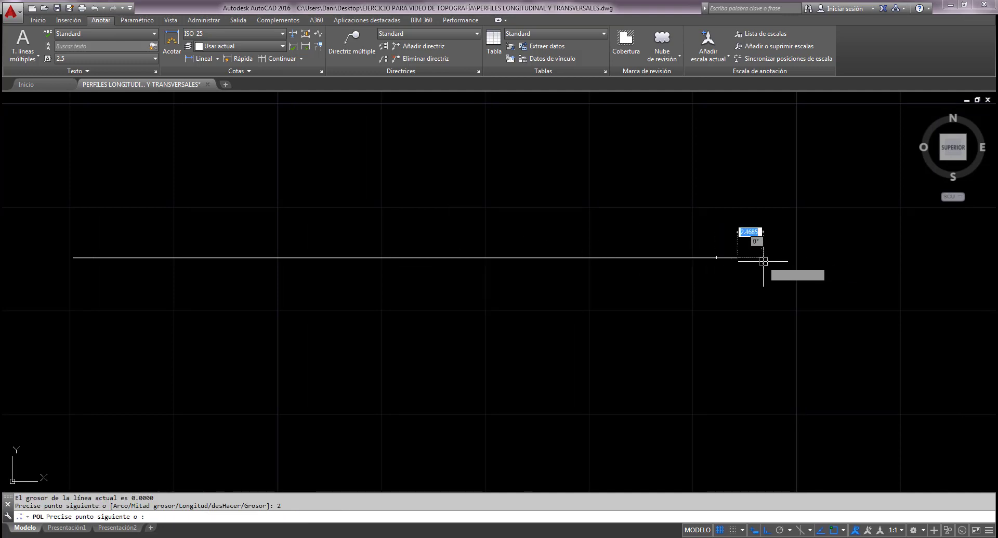
pyautogui.press('Escape')
# Draw a closed box of lines, 8 units down and 10 units to the left, starting from the left end of the horizontal polyline.
pyautogui.scroll(-2, 320, 241)
pyautogui.moveTo(322, 242); pyautogui.dragTo(454, 201, button='middle')
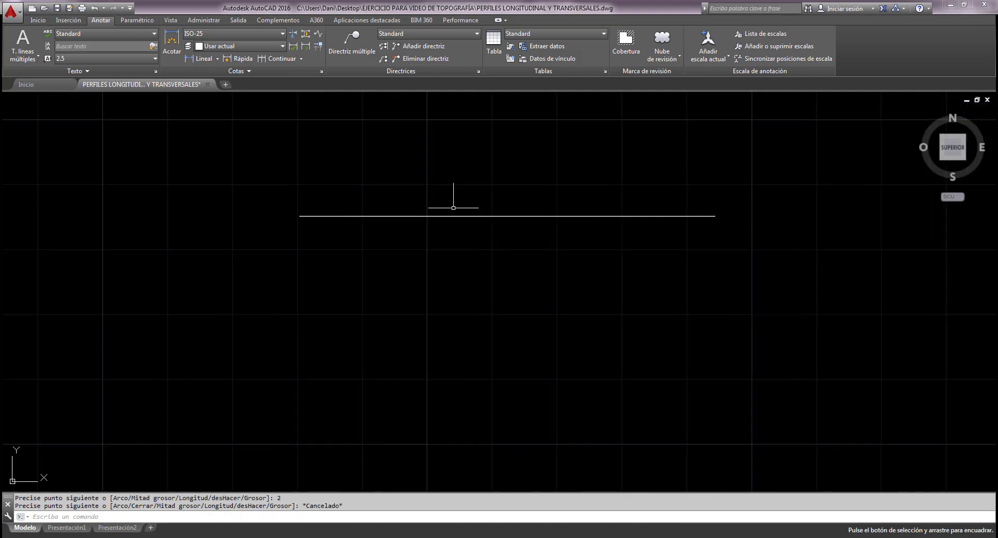
pyautogui.moveTo(328, 223); pyautogui.dragTo(308, 222, button='middle')
pyautogui.write('l')
pyautogui.press('Return')
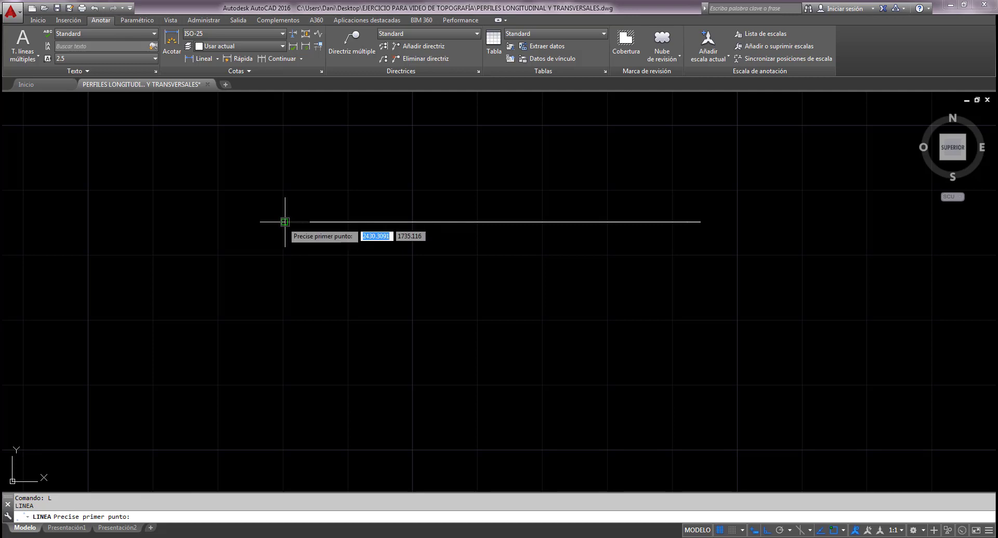
pyautogui.click(285, 222)
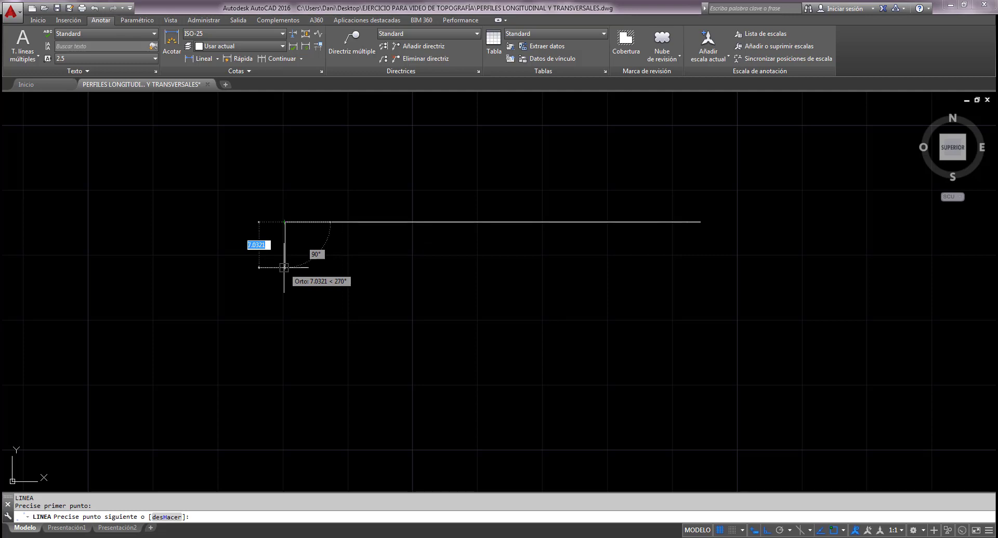
pyautogui.write('8')
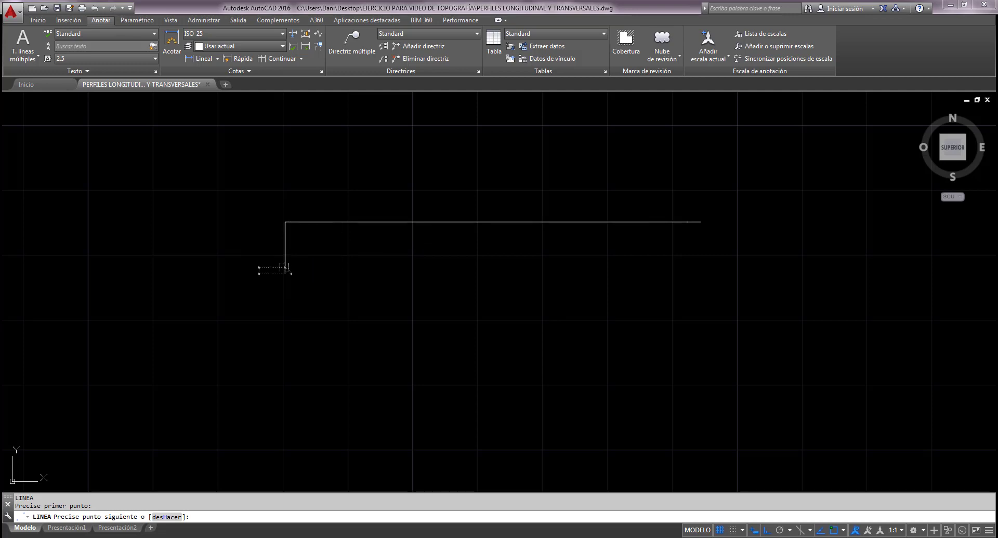
pyautogui.press('Return')
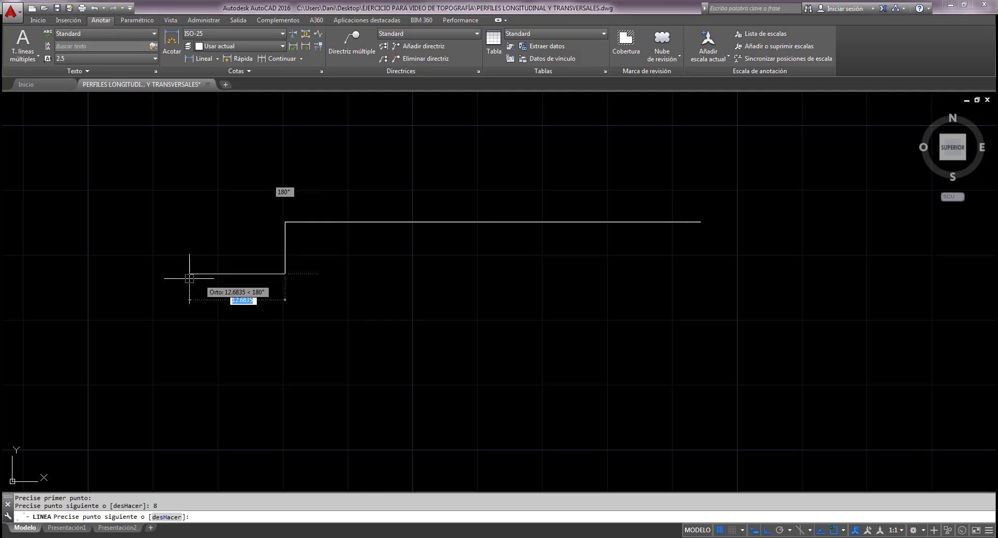
pyautogui.write('10')
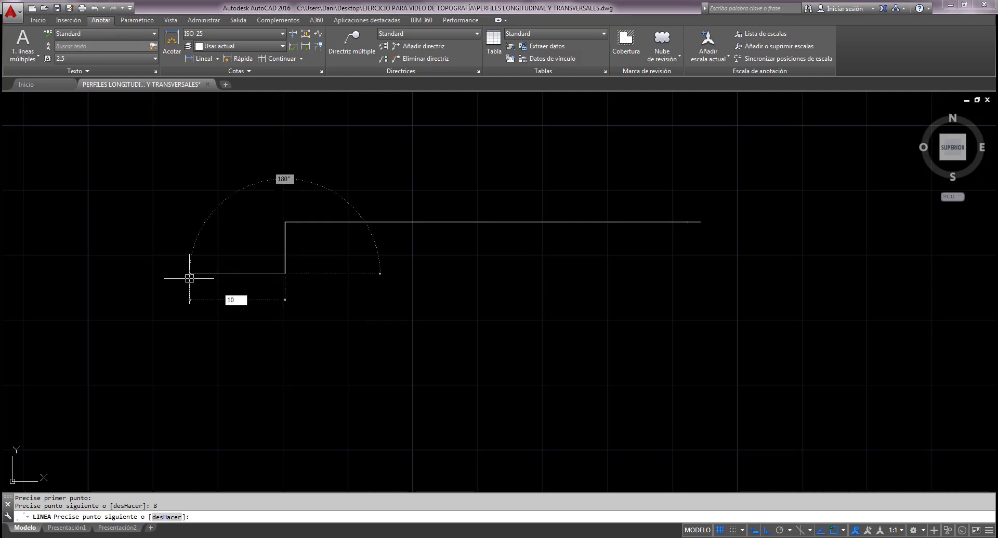
pyautogui.press('Return')
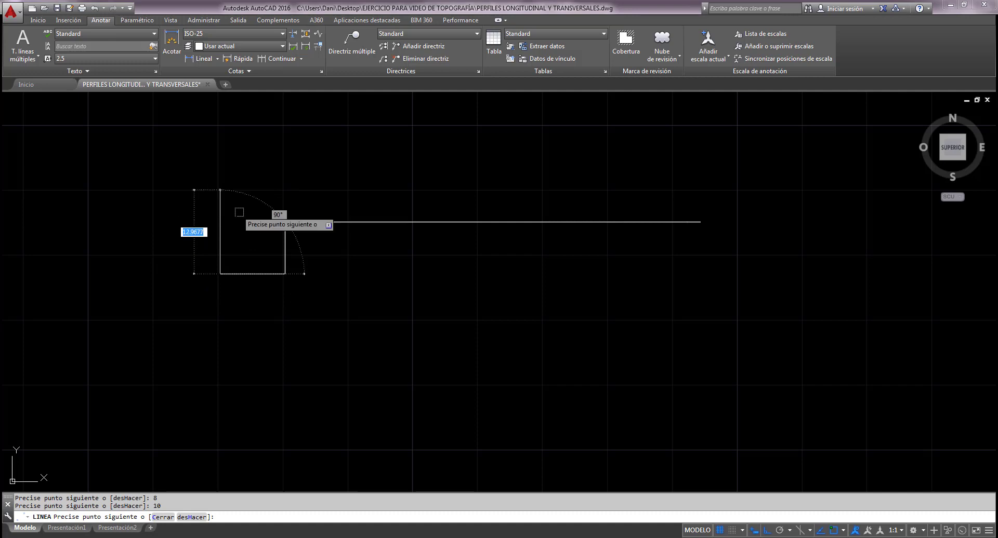
pyautogui.write('8')
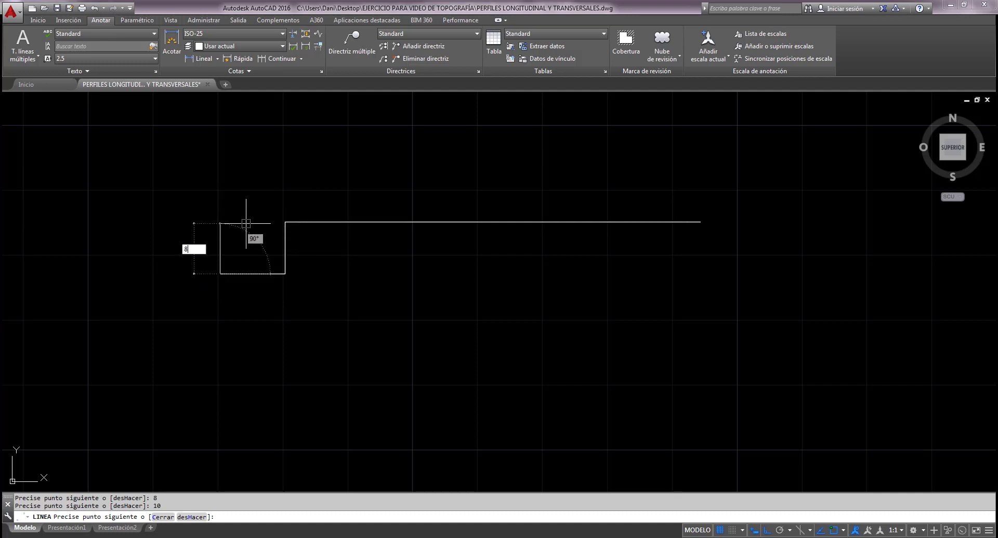
pyautogui.press('Return')
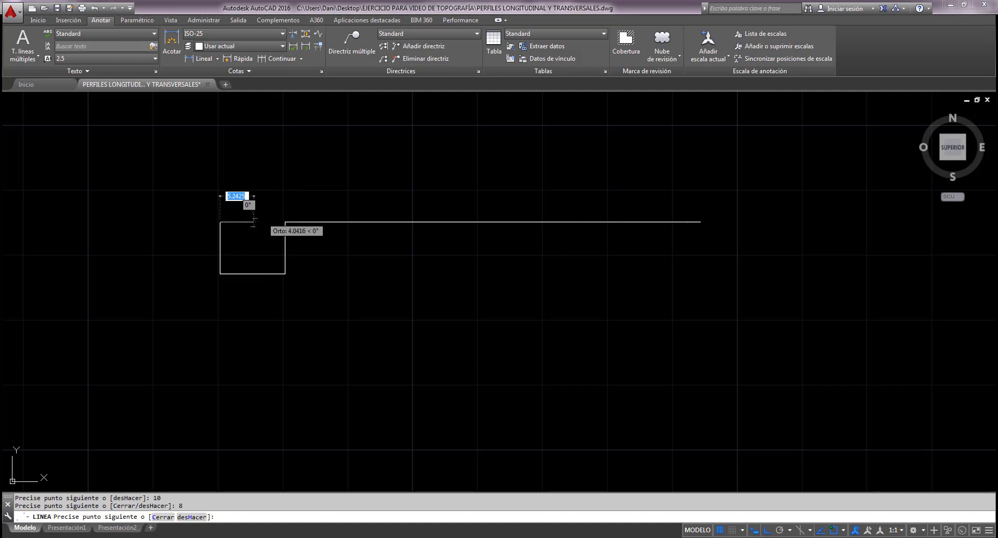
pyautogui.click(285, 222)
pyautogui.press('Escape')
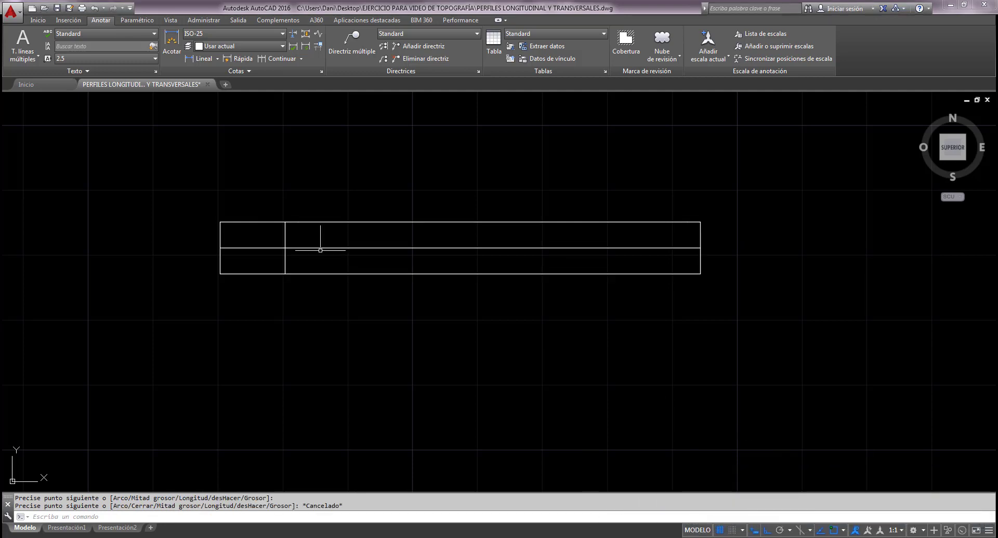
# Add the multiline text COTAS(m) in the upper cell of the table's left header column.
pyautogui.scroll(2, 320, 251)
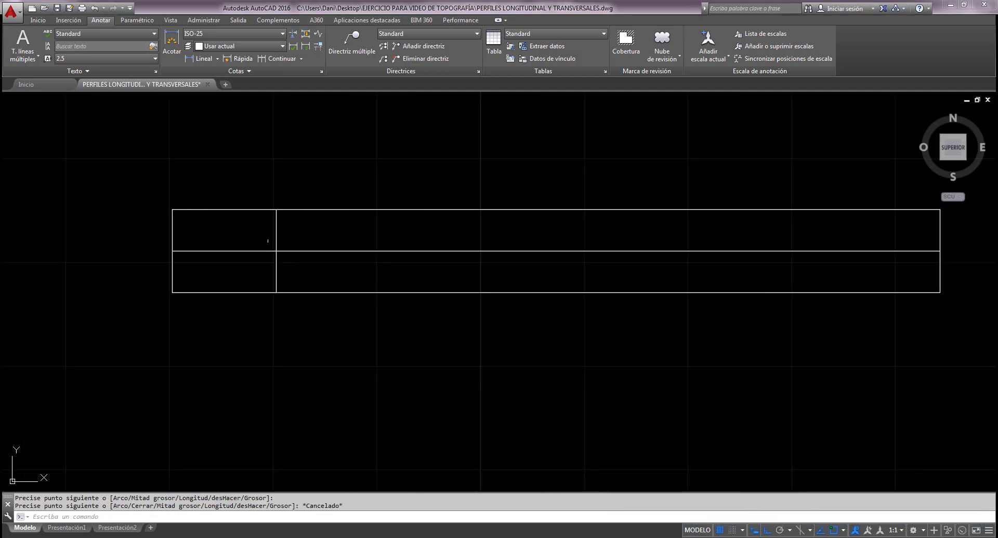
pyautogui.scroll(-2, 272, 276)
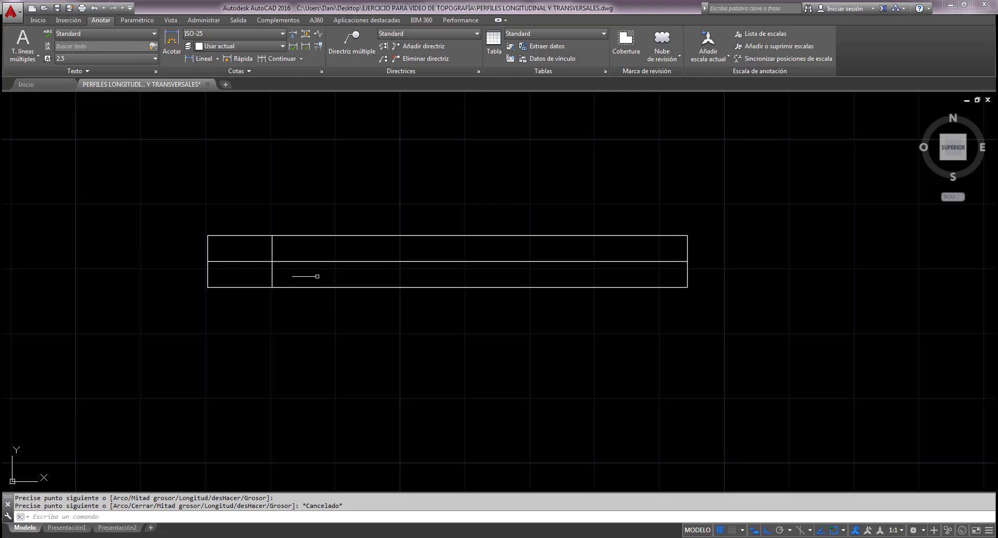
pyautogui.scroll(2, 264, 268)
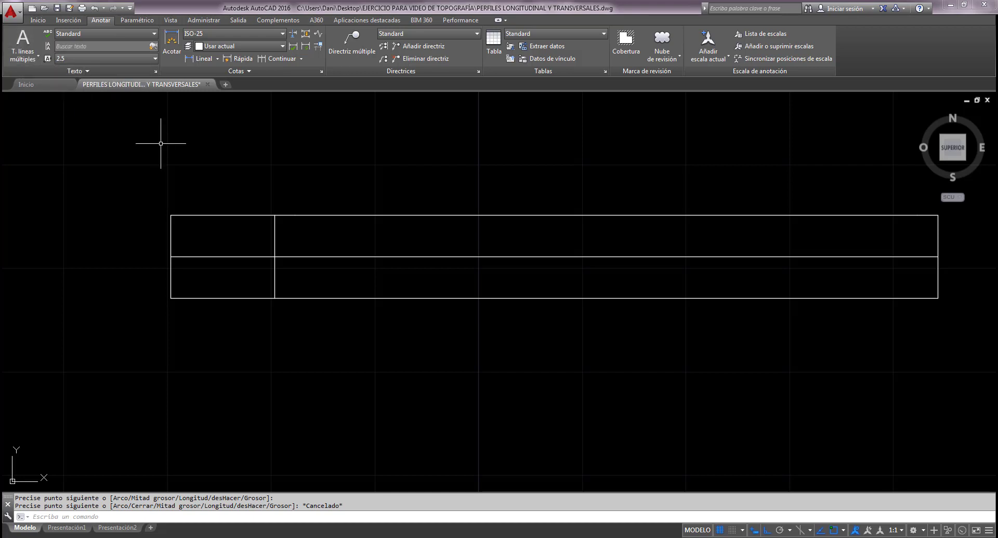
pyautogui.write('MTE')
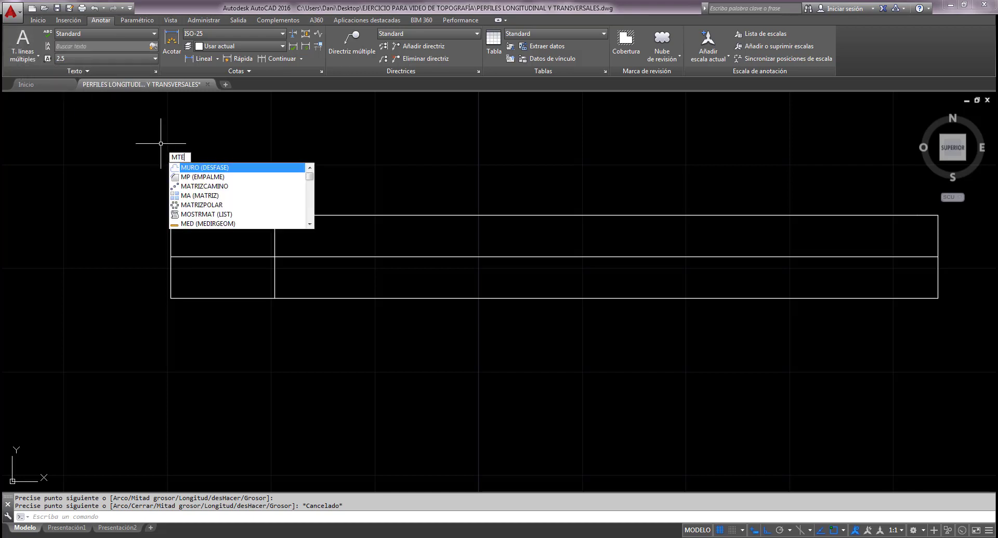
pyautogui.write('XT')
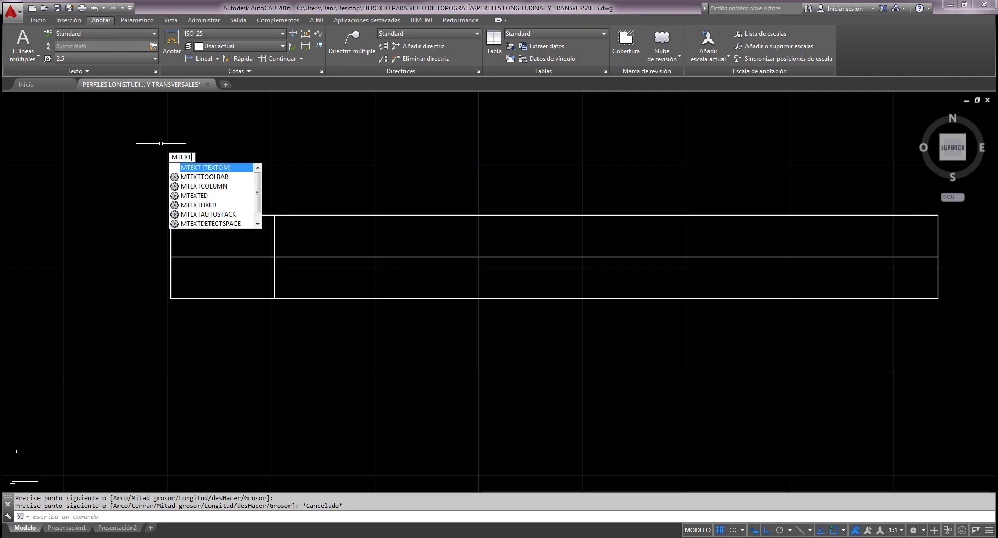
pyautogui.press('Return')
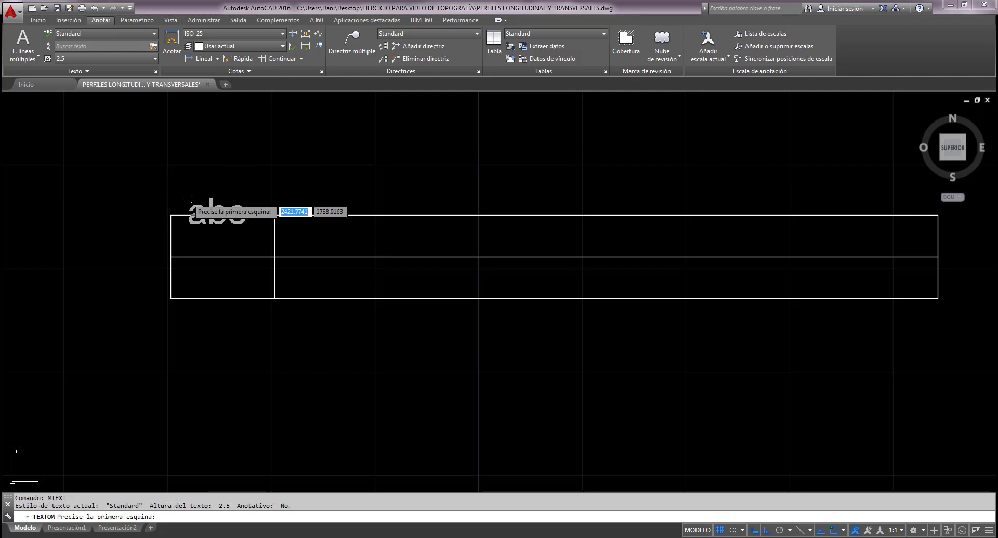
pyautogui.scroll(2, 179, 239)
pyautogui.click(165, 233)
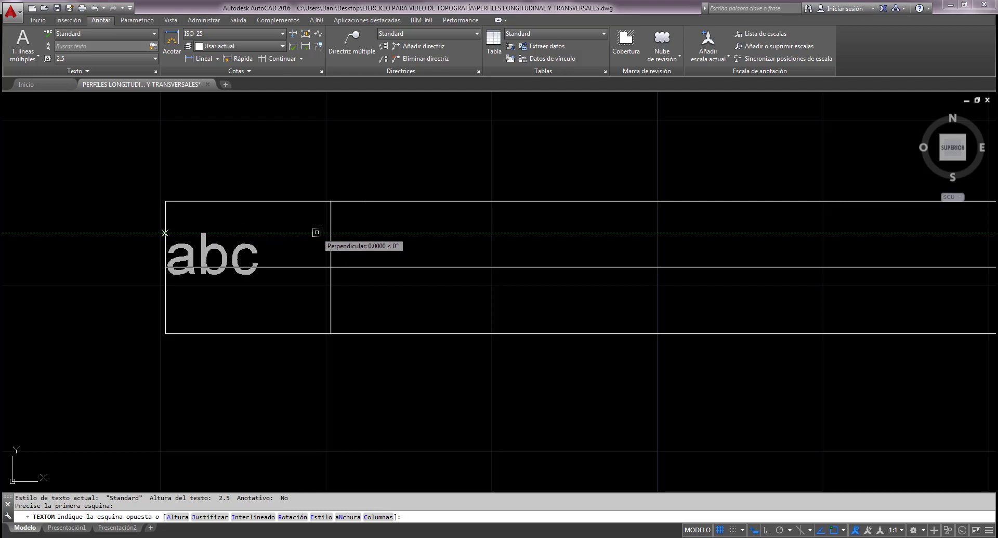
pyautogui.click(316, 233)
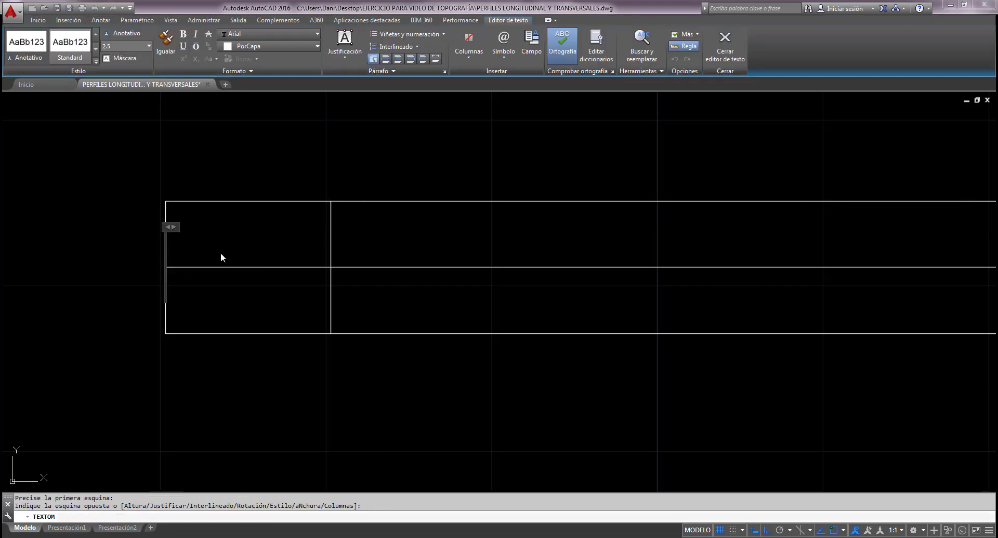
pyautogui.write('COTAS')
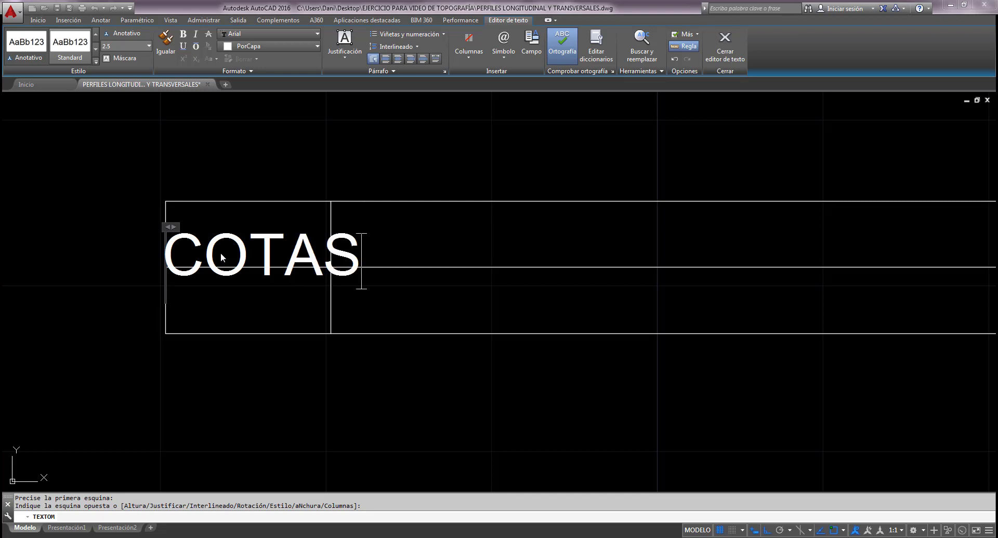
pyautogui.write('(M')
pyautogui.press('BackSpace')
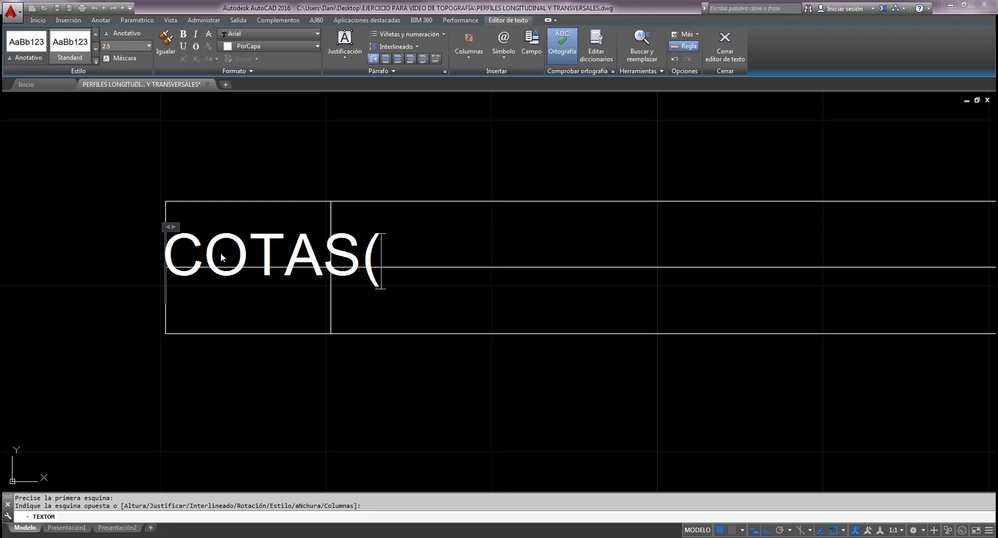
pyautogui.write('m)')
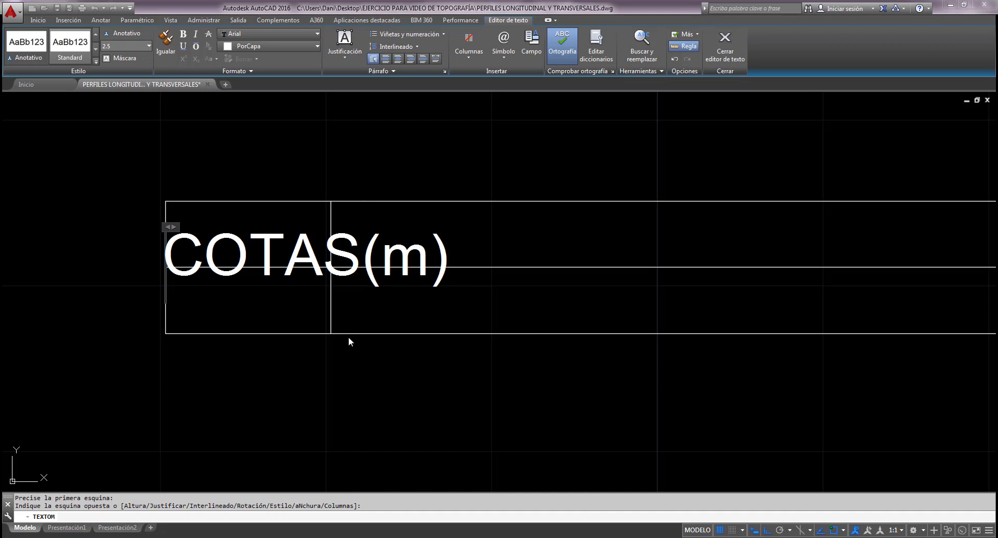
pyautogui.click(444, 343)
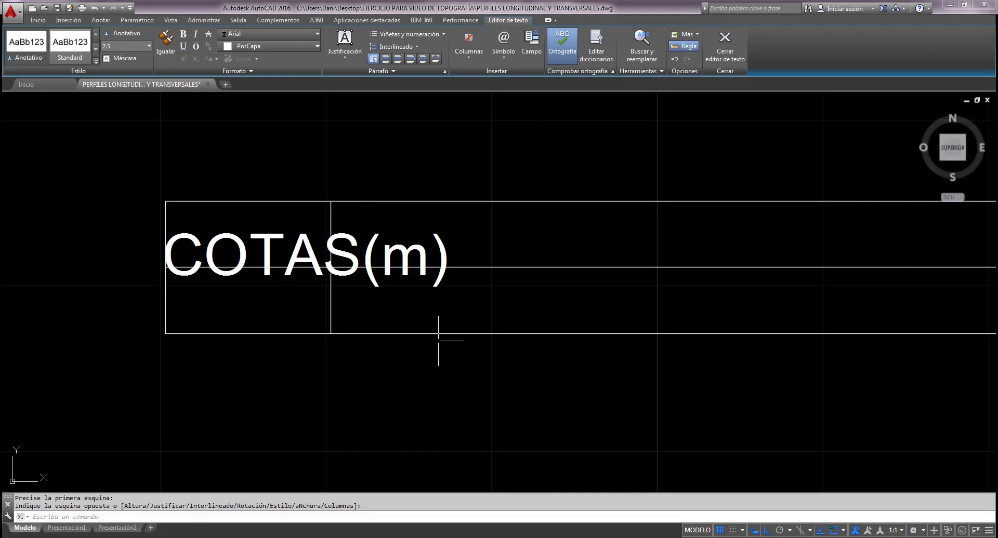
pyautogui.click(310, 249)
pyautogui.press('Escape')
pyautogui.press('Escape')
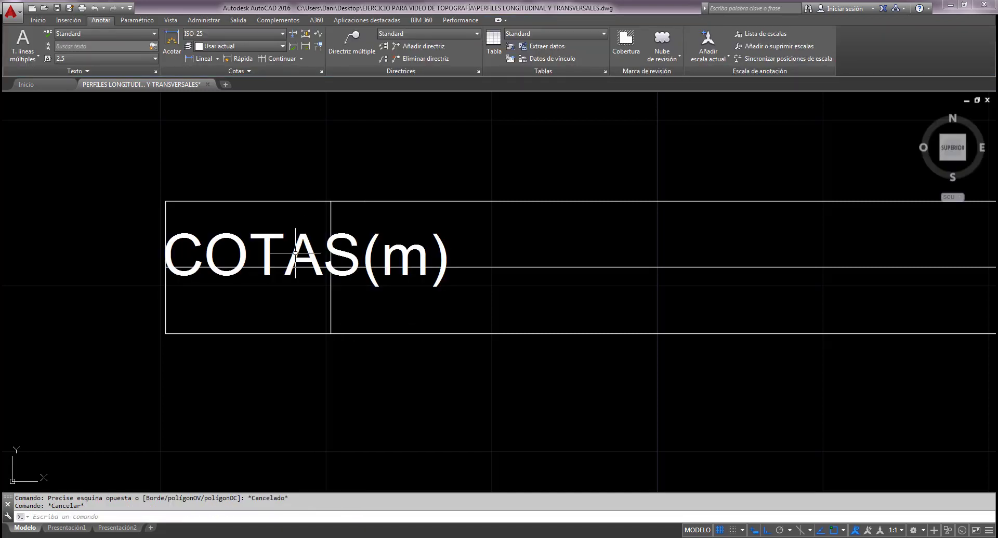
# Scale the COTAS(m) text by a factor of 0.3 about a point on the text.
pyautogui.write('es')
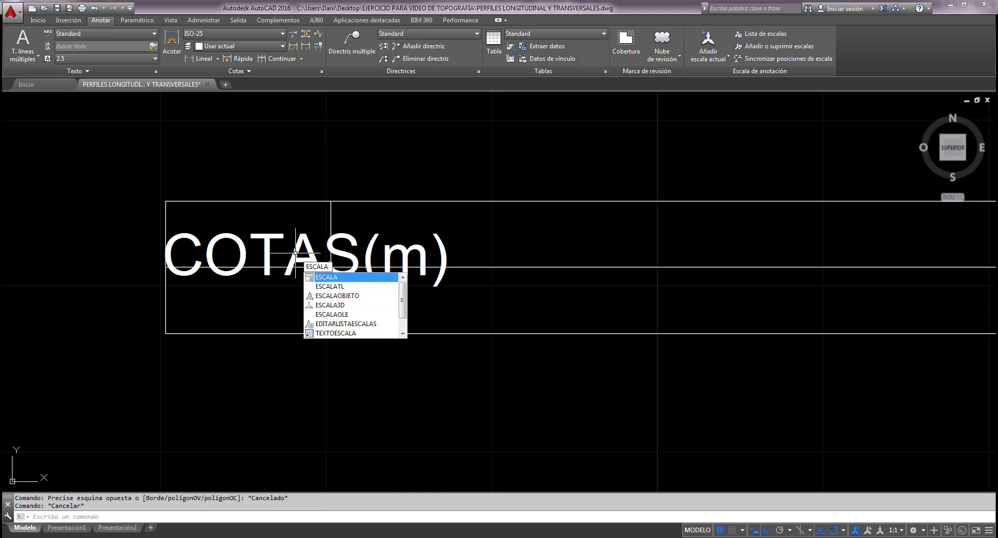
pyautogui.press('Return')
pyautogui.click(288, 236)
pyautogui.click(270, 227)
pyautogui.press('Return')
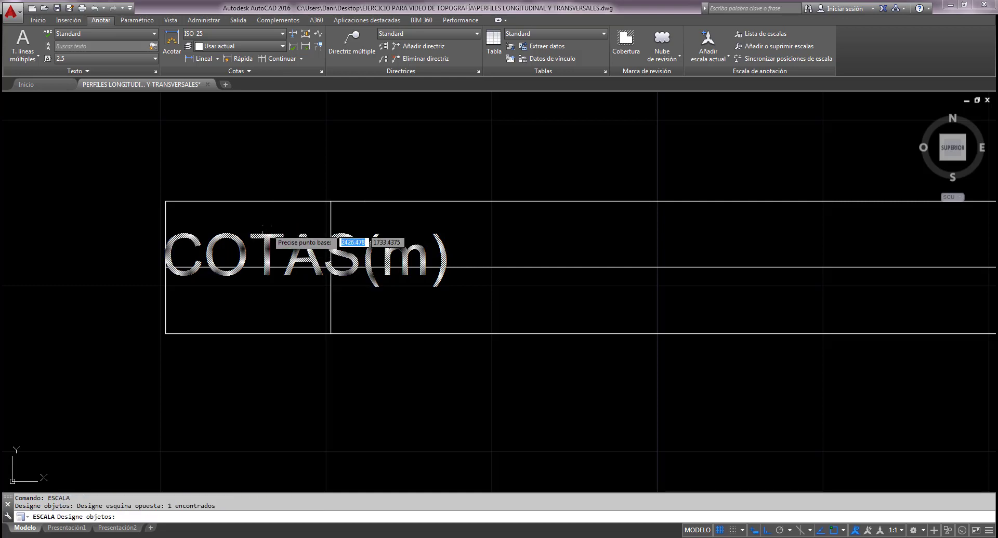
pyautogui.click(258, 244)
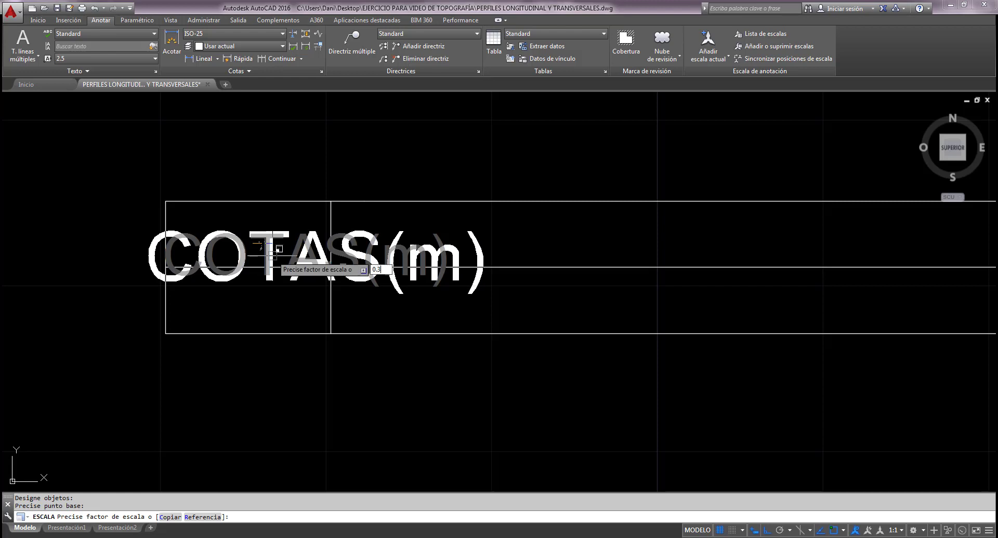
pyautogui.press('Escape')
pyautogui.press('Escape')
# Move the COTAS(m) text close to the left edge of the upper header cell, at mid-height, with ortho mode off.
pyautogui.write('d')
pyautogui.press('Return')
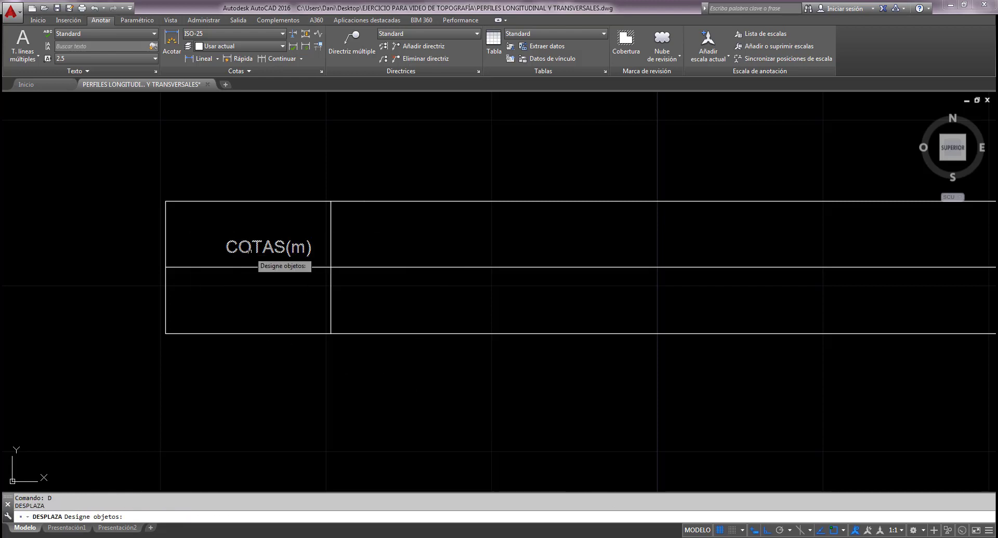
pyautogui.click(243, 245)
pyautogui.press('Return')
pyautogui.click(266, 302)
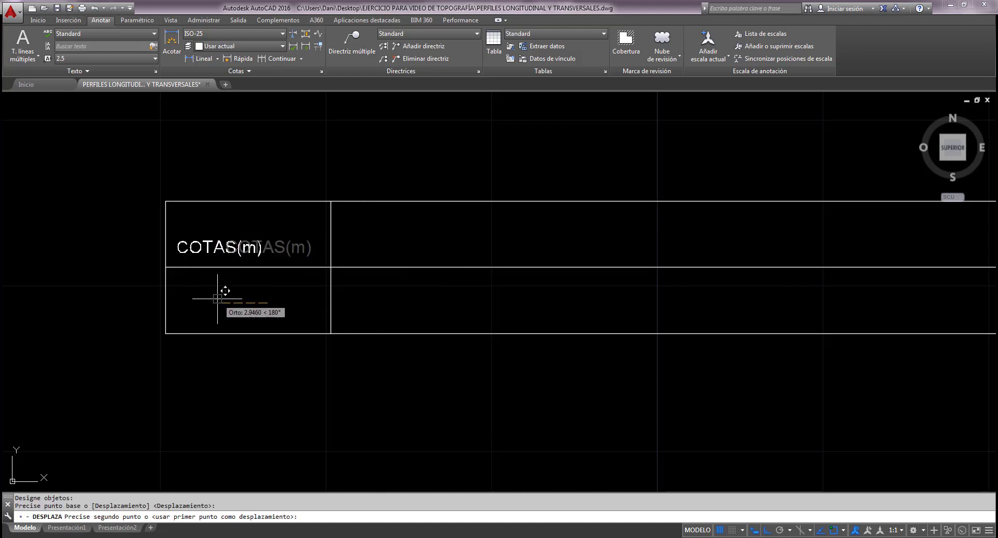
pyautogui.press('F8')
pyautogui.press('Escape')
pyautogui.press('Escape')
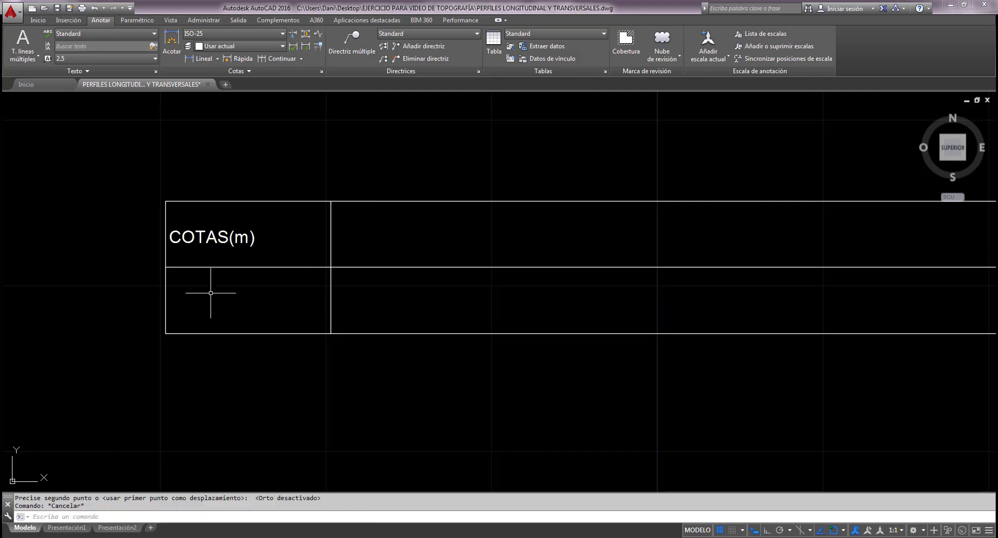
# Copy the COTAS(m) text straight down into the lower header cell, using the table's corner points as reference.
pyautogui.write('cop')
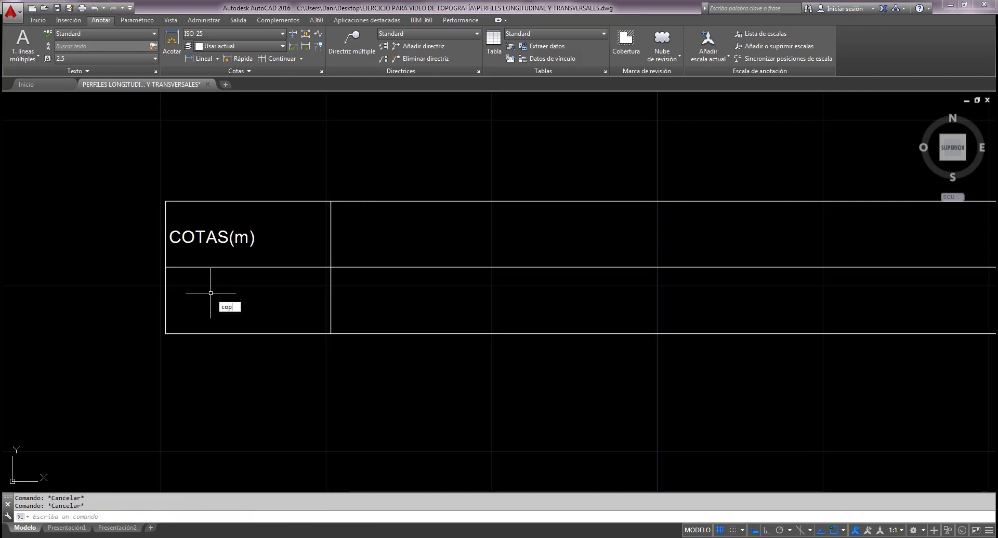
pyautogui.press('Return')
pyautogui.click(190, 238)
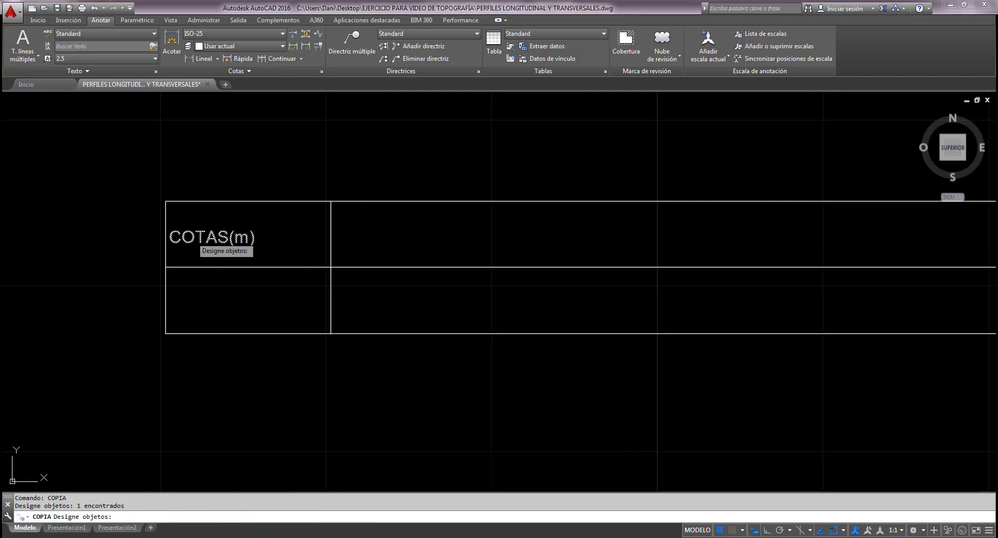
pyautogui.press('Return')
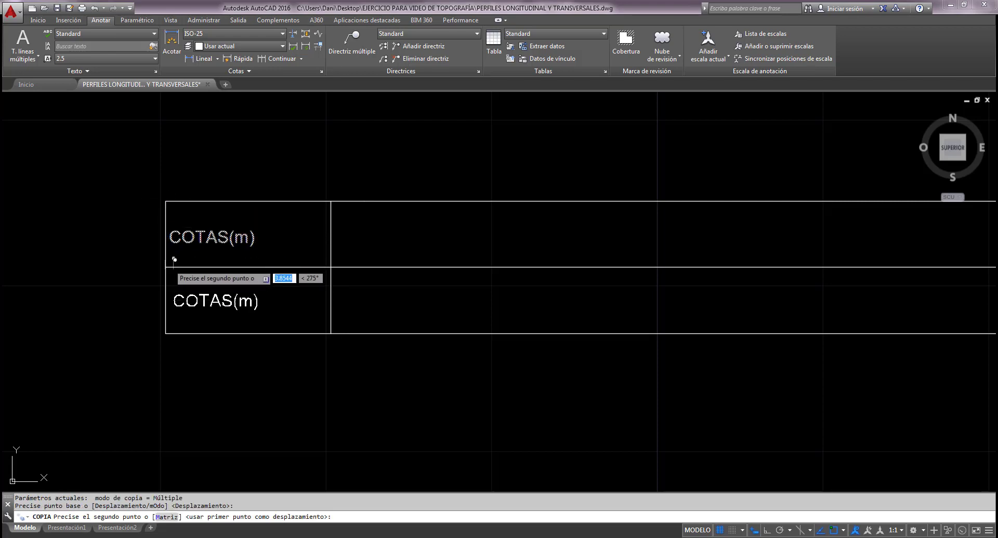
pyautogui.click(165, 267)
pyautogui.press('Escape')
pyautogui.press('Escape')
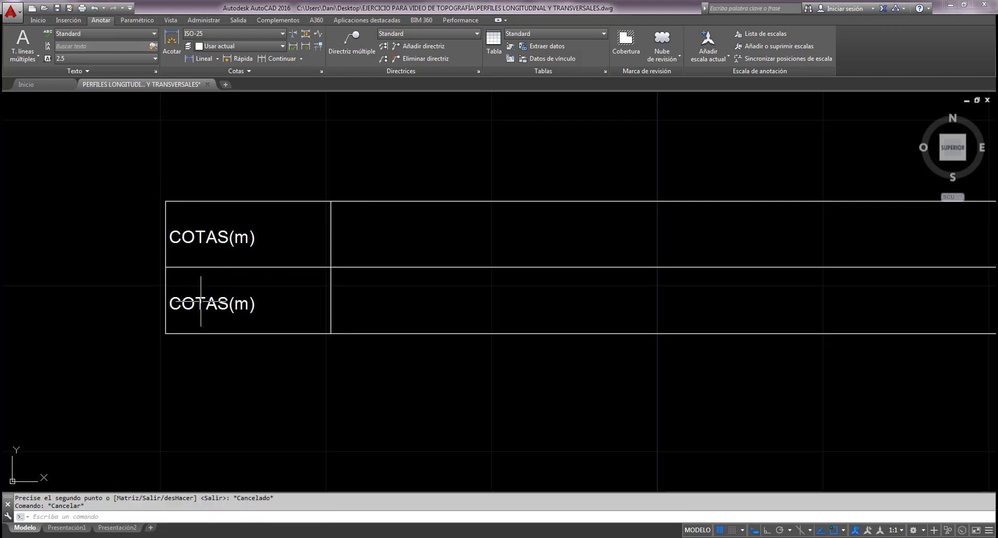
# Change the copied COTAS(m) text in the lower header cell to DISTANCIAS(m).
pyautogui.doubleClick(174, 298)
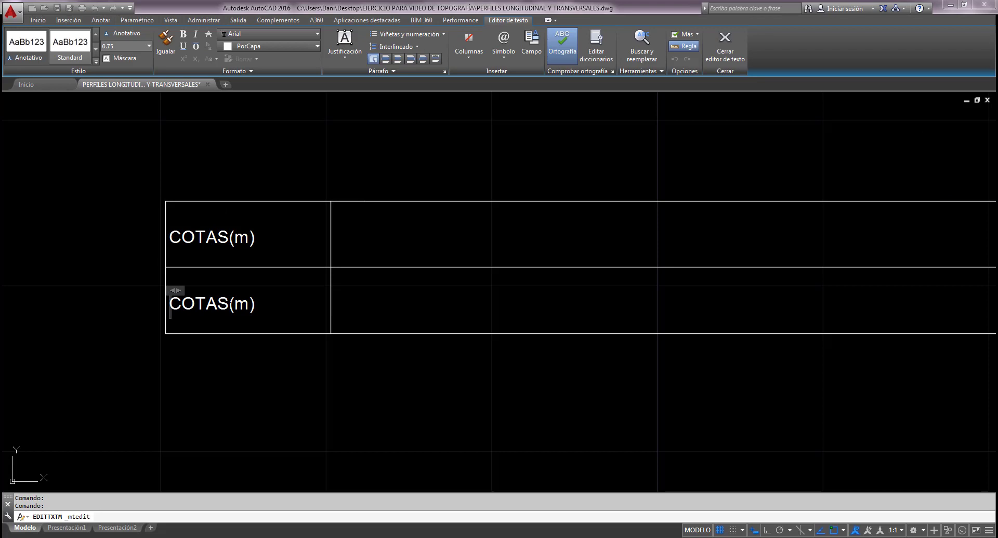
pyautogui.moveTo(229, 304); pyautogui.dragTo(170, 304)
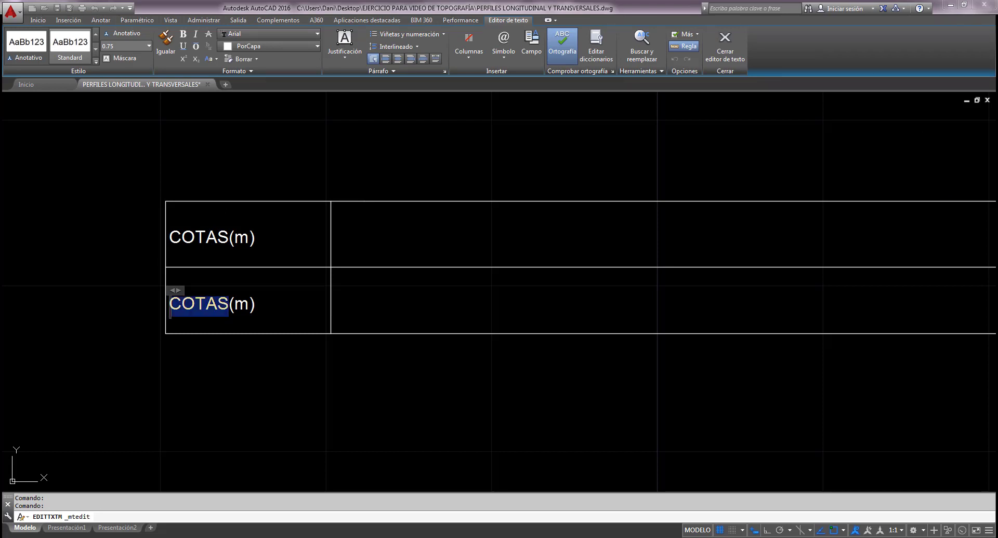
pyautogui.write('DISTANCI')
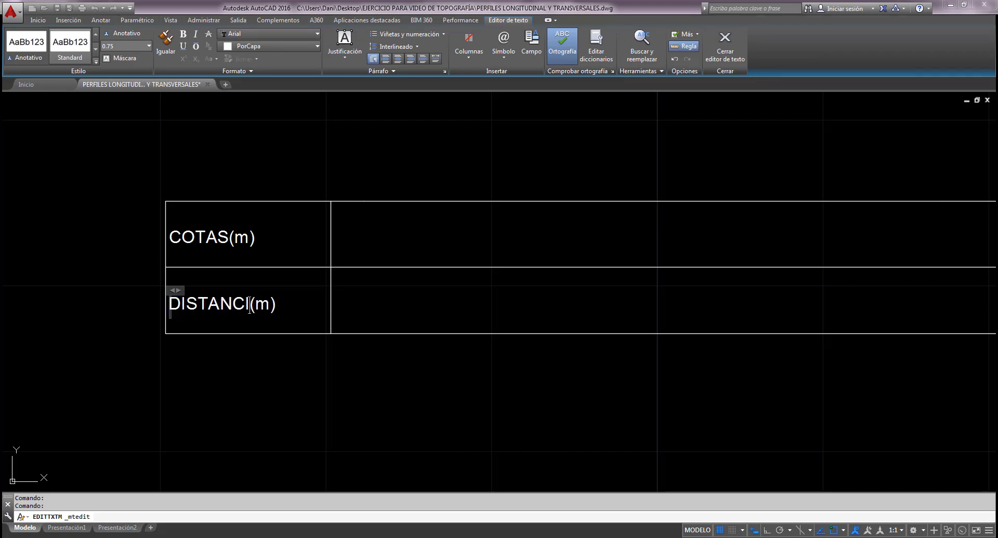
pyautogui.write('AS')
pyautogui.click(310, 334)
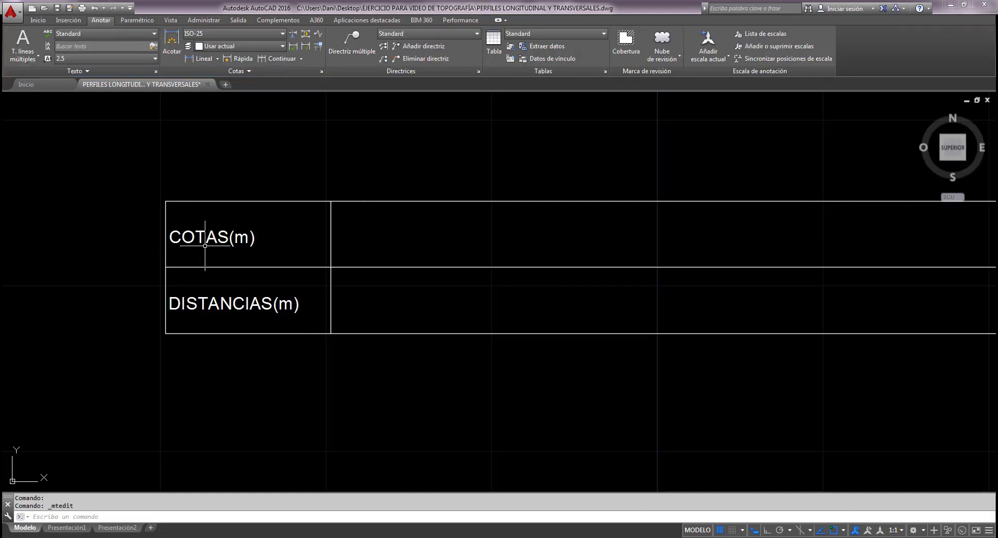
# Scale the COTAS(m) and DISTANCIAS(m) texts by 0.6 about the left end of the line dividing the two header cells.
pyautogui.write('ESCAL')
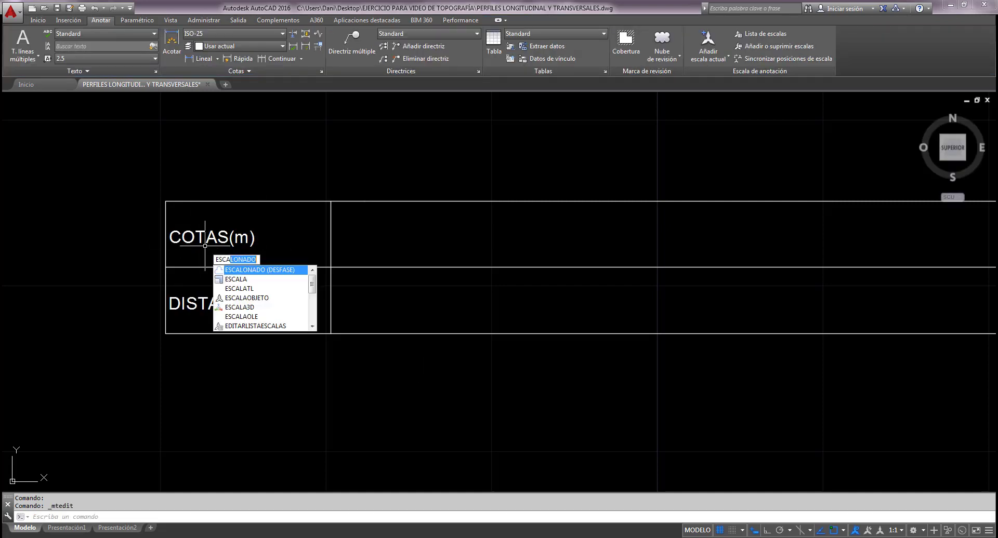
pyautogui.press('Return')
pyautogui.click(205, 246)
pyautogui.click(197, 229)
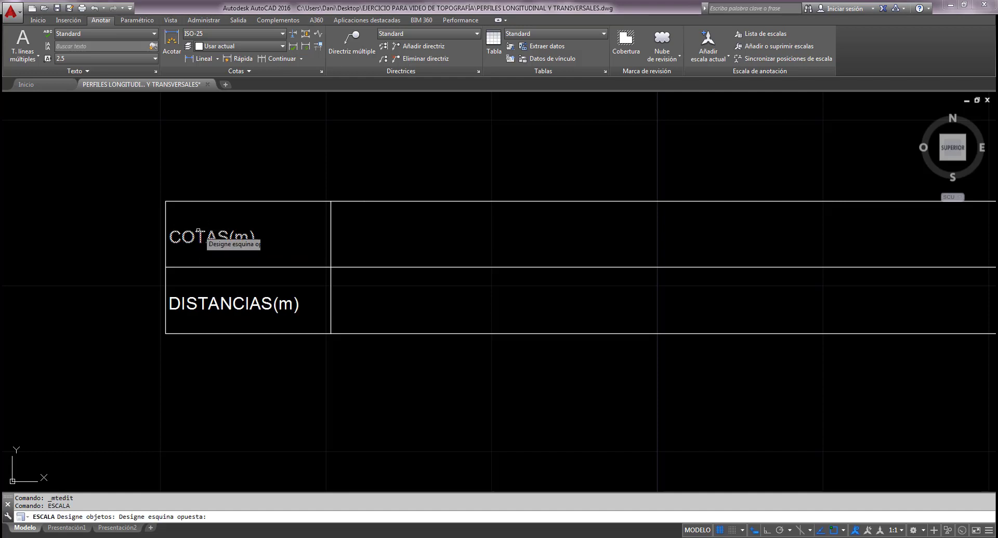
pyautogui.click(204, 295)
pyautogui.click(191, 309)
pyautogui.press('Return')
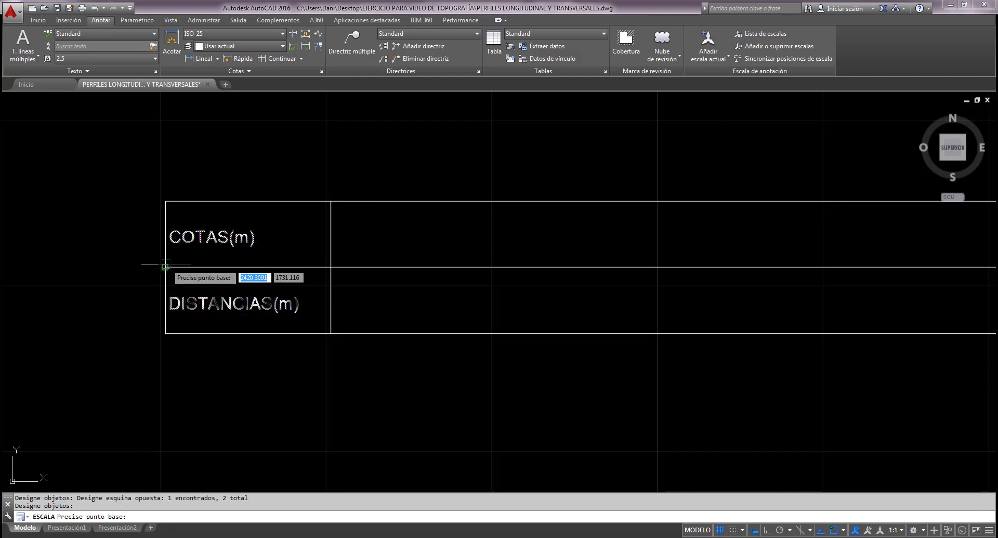
pyautogui.click(166, 267)
pyautogui.write('0.')
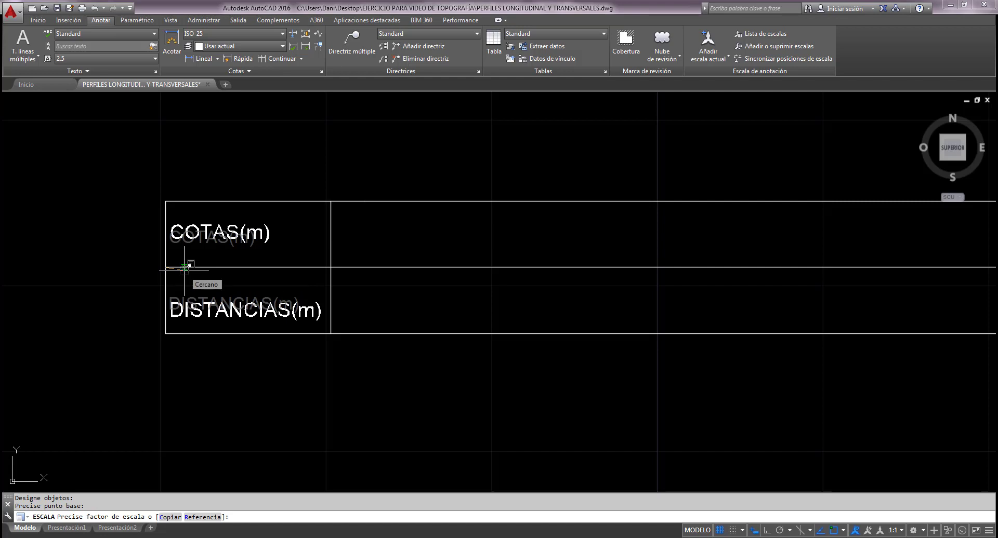
pyautogui.press('Return')
pyautogui.press('Escape')
pyautogui.press('Escape')
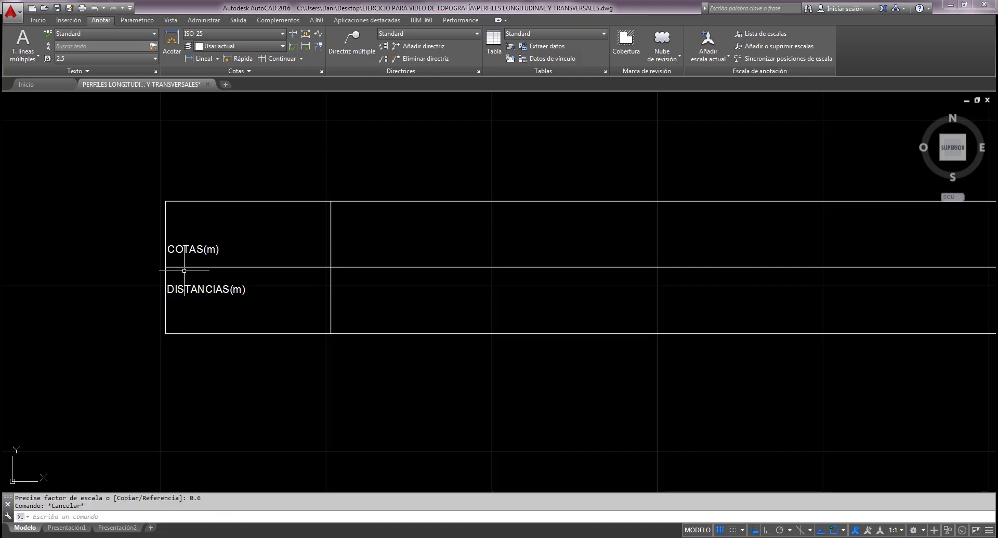
# Move the DISTANCIAS(m) text down and the COTAS(m) text up so each sits at mid-height of its header cell.
pyautogui.write('d')
pyautogui.press('Return')
pyautogui.click(192, 289)
pyautogui.press('Return')
pyautogui.click(235, 312)
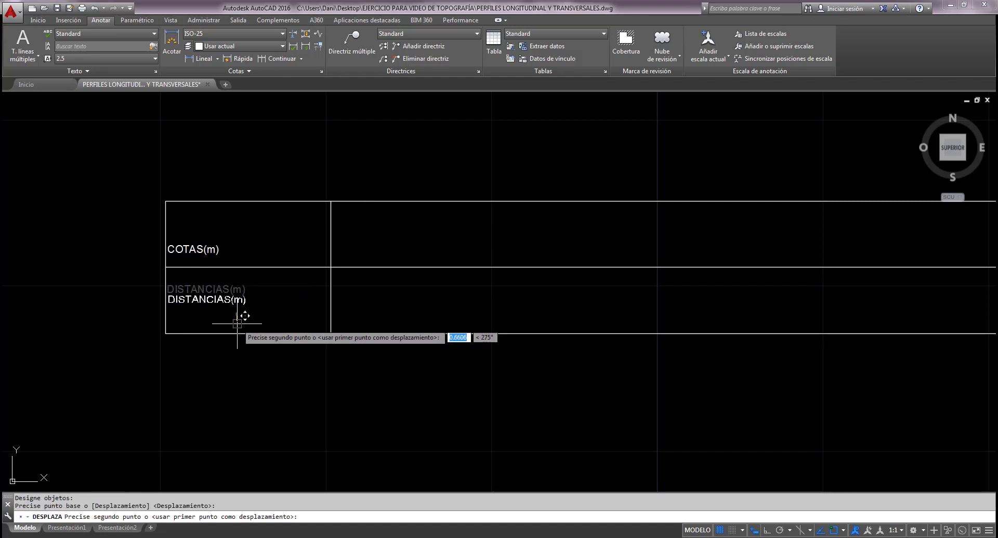
pyautogui.click(236, 328)
pyautogui.press('Return')
pyautogui.click(206, 250)
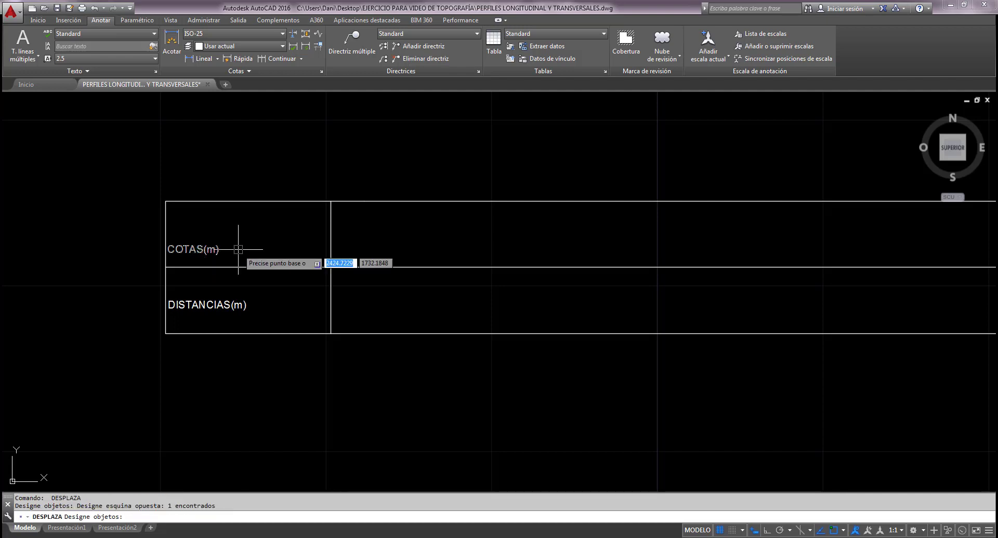
pyautogui.press('Return')
pyautogui.click(238, 250)
pyautogui.click(239, 236)
# Draw a vertical polyline just past the header texts from the table's top edge to its bottom edge, with ortho mode on.
pyautogui.write('pl')
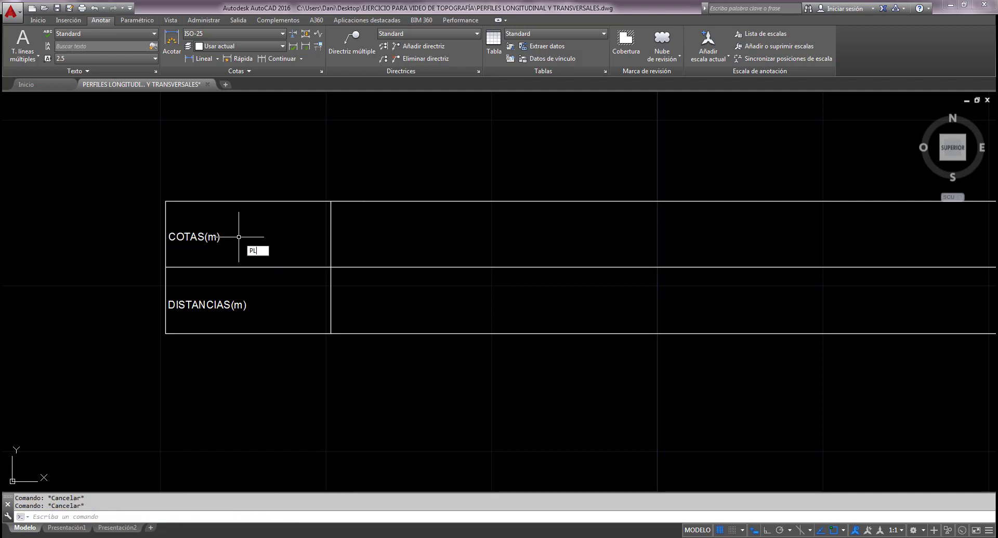
pyautogui.press('Return')
pyautogui.click(253, 201)
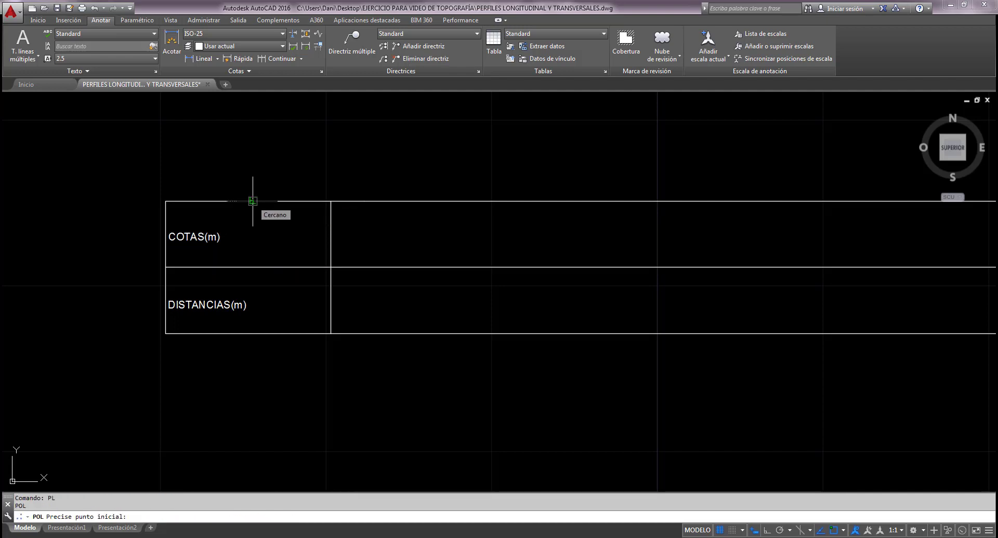
pyautogui.press('F8')
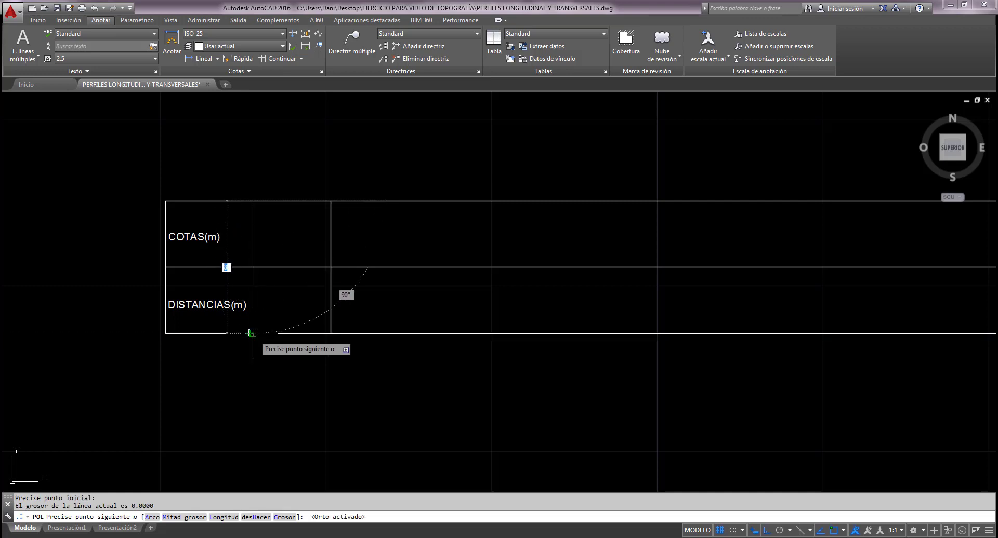
pyautogui.click(253, 334)
pyautogui.press('Escape')
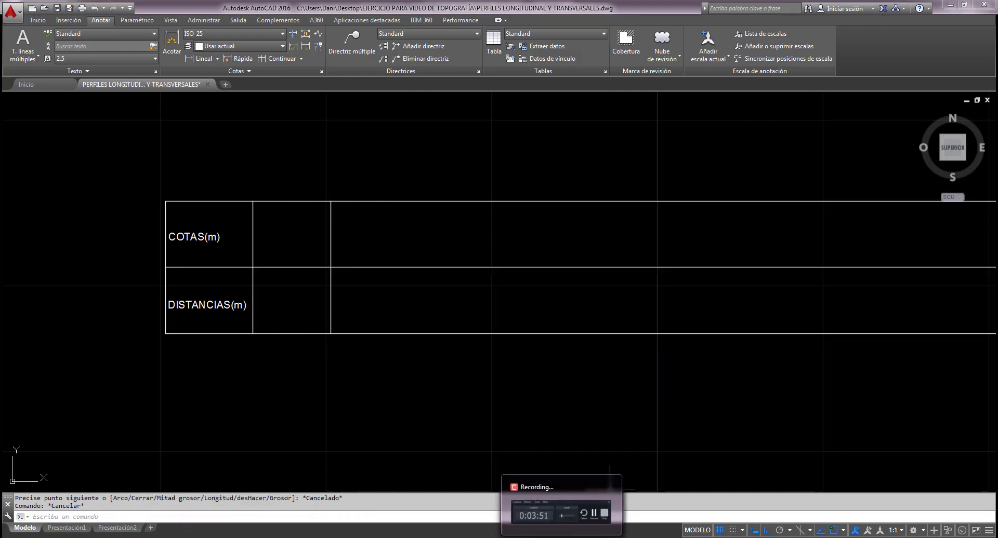
pyautogui.click(561, 537)
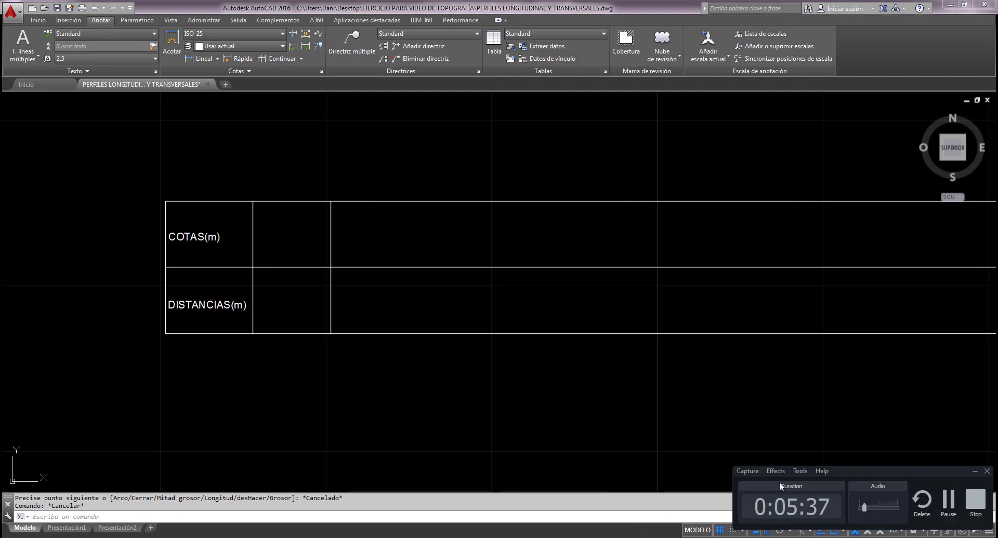
pyautogui.click(948, 509)
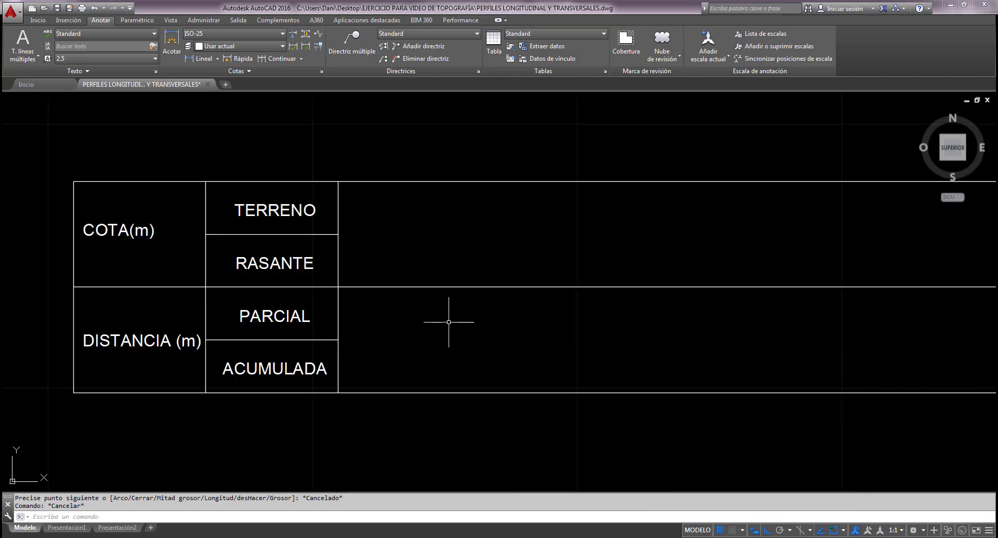
# Draw a short vertical polyline tick rising from the table's top edge, just past the TERRENO header cell.
pyautogui.scroll(-2, 450, 323)
pyautogui.moveTo(450, 322); pyautogui.dragTo(350, 296, button='middle')
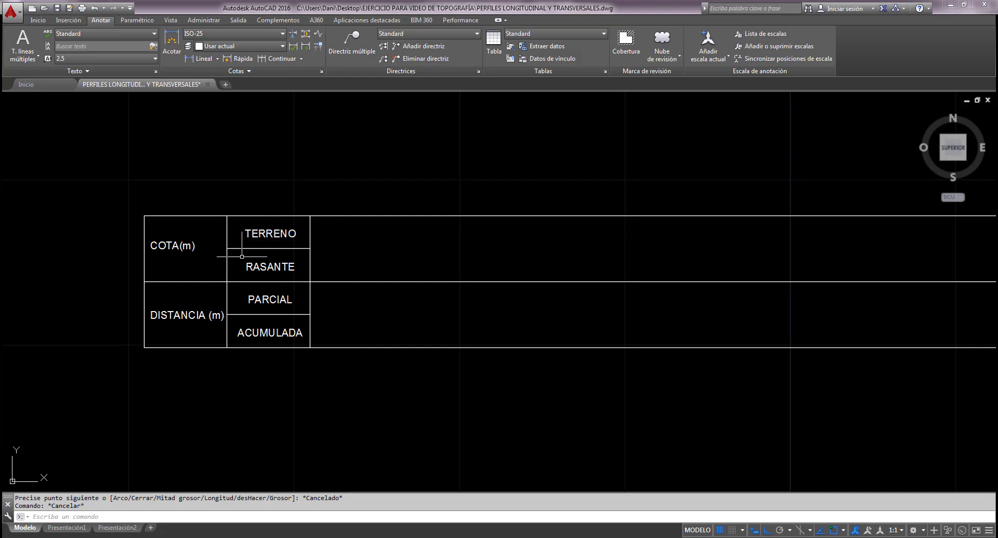
pyautogui.scroll(-2, 390, 232)
pyautogui.moveTo(389, 232)
pyautogui.mouseDown(button='middle')
pyautogui.moveTo(314, 254)
pyautogui.moveTo(312, 264)
pyautogui.mouseUp(button='middle')
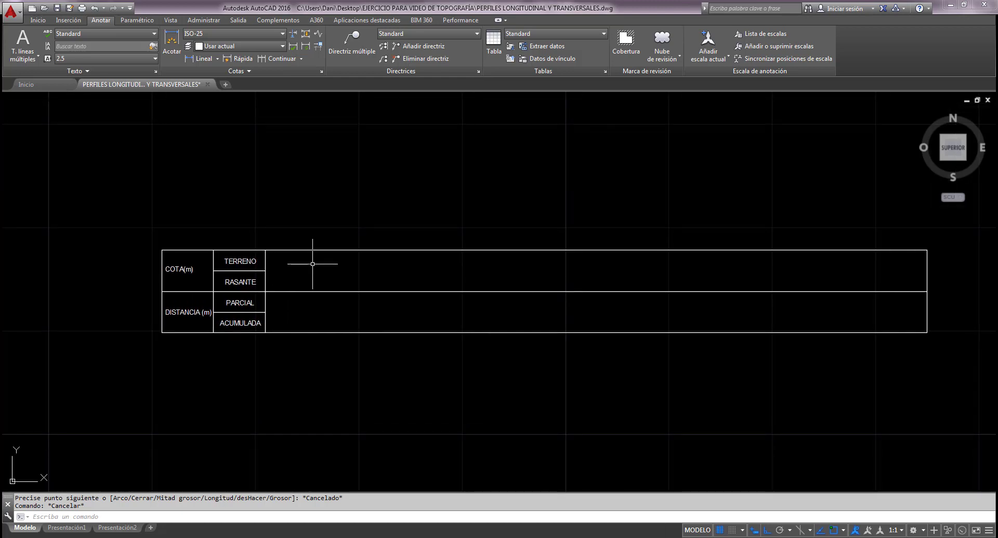
pyautogui.write('pl')
pyautogui.press('Return')
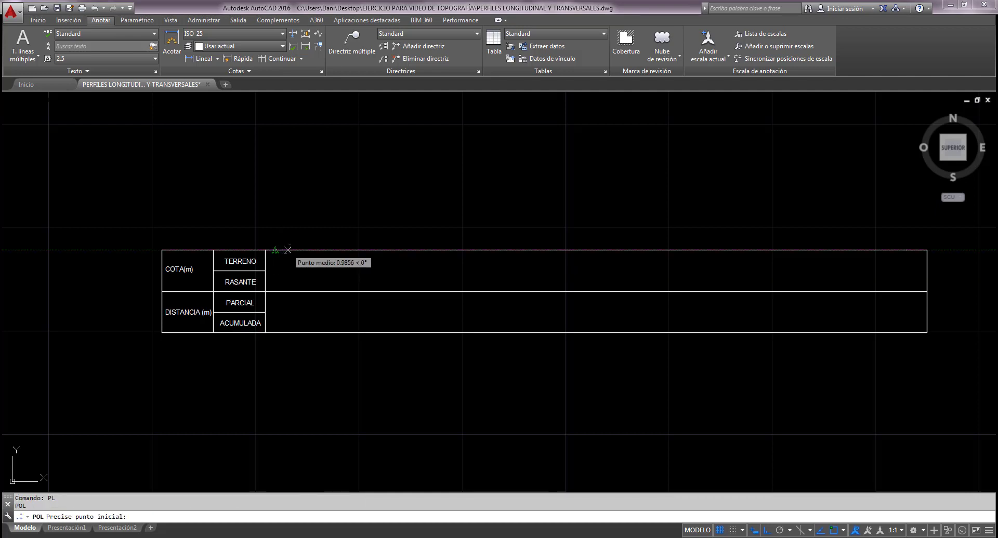
pyautogui.click(286, 250)
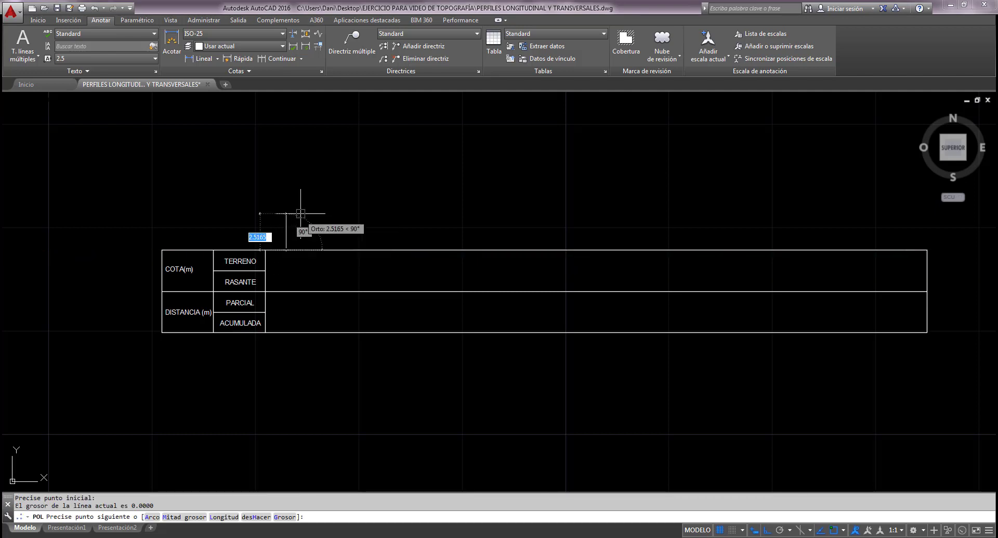
pyautogui.scroll(2, 301, 213)
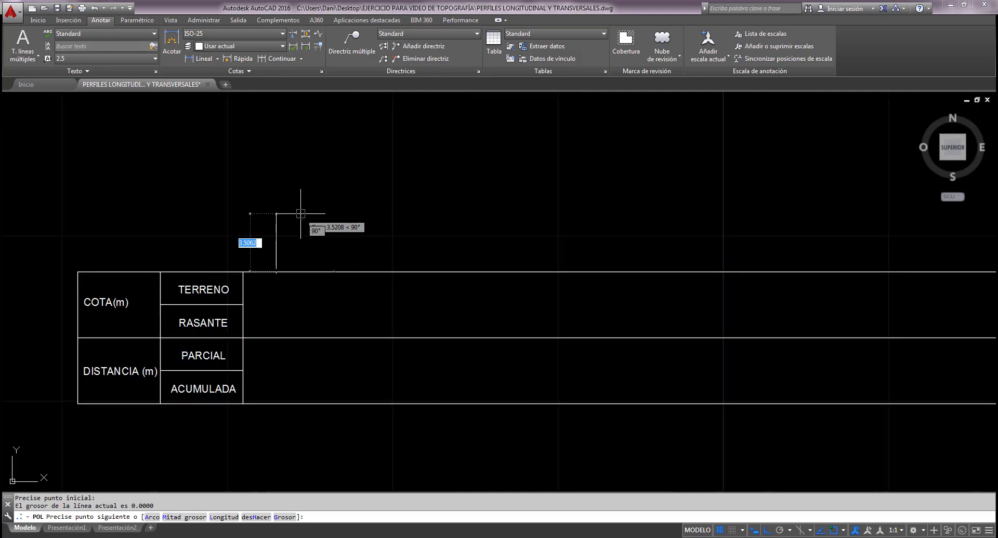
pyautogui.click(284, 252)
pyautogui.press('Escape')
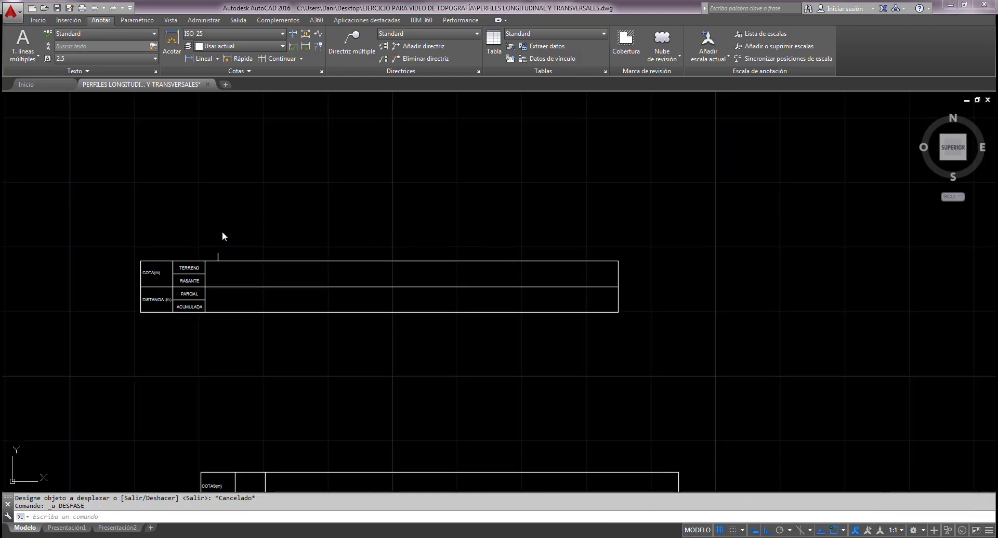
# Offset the short tick 20 units along the table's top edge, repeating from each new tick until four ticks span the table.
pyautogui.scroll(2, 221, 251)
pyautogui.moveTo(203, 257); pyautogui.dragTo(240, 267, button='middle')
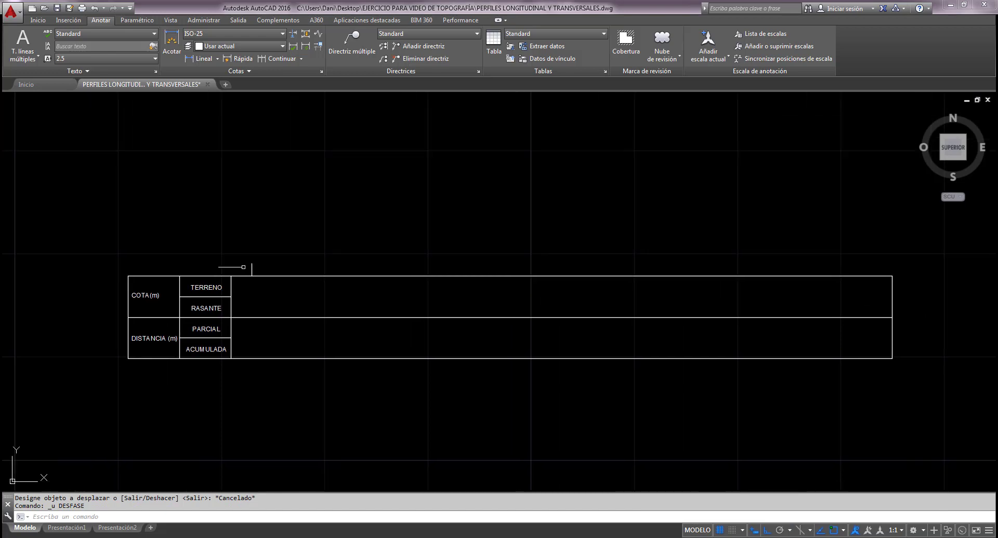
pyautogui.scroll(5, 243, 267)
pyautogui.scroll(-5, 334, 229)
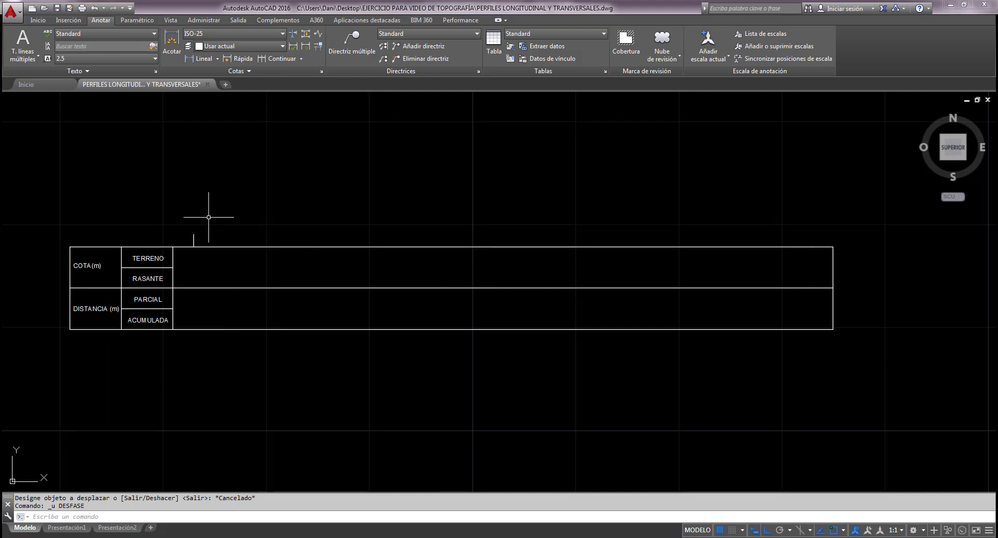
pyautogui.scroll(2, 208, 244)
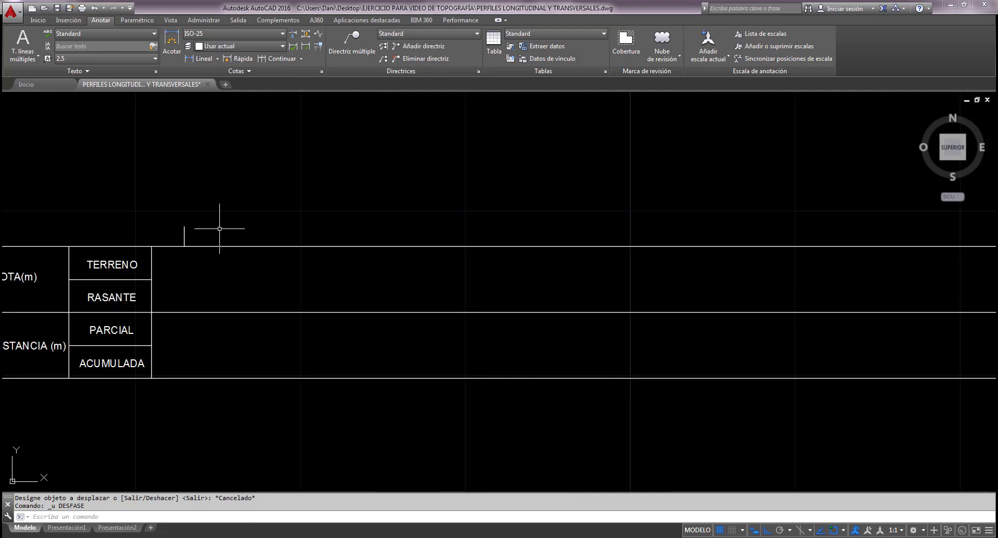
pyautogui.write('DF')
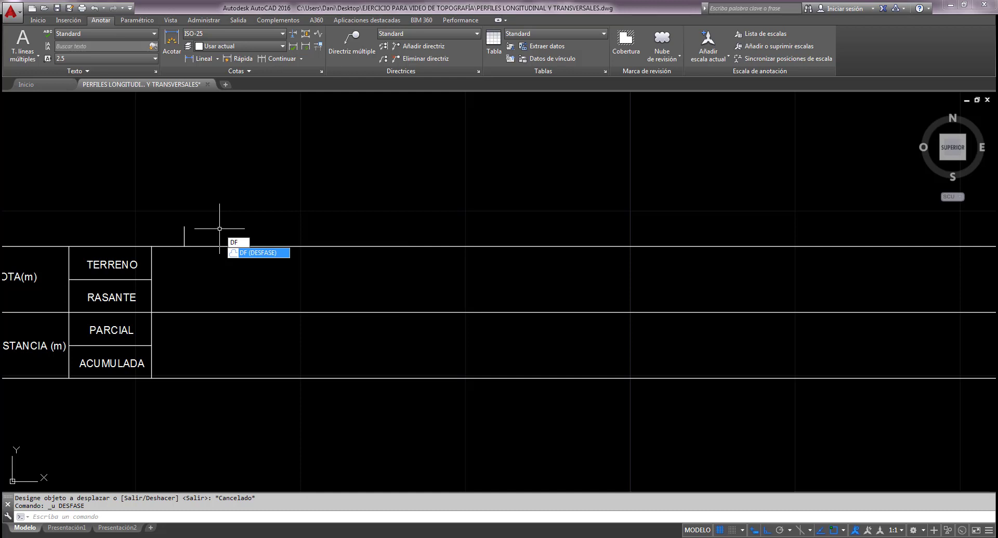
pyautogui.press('Return')
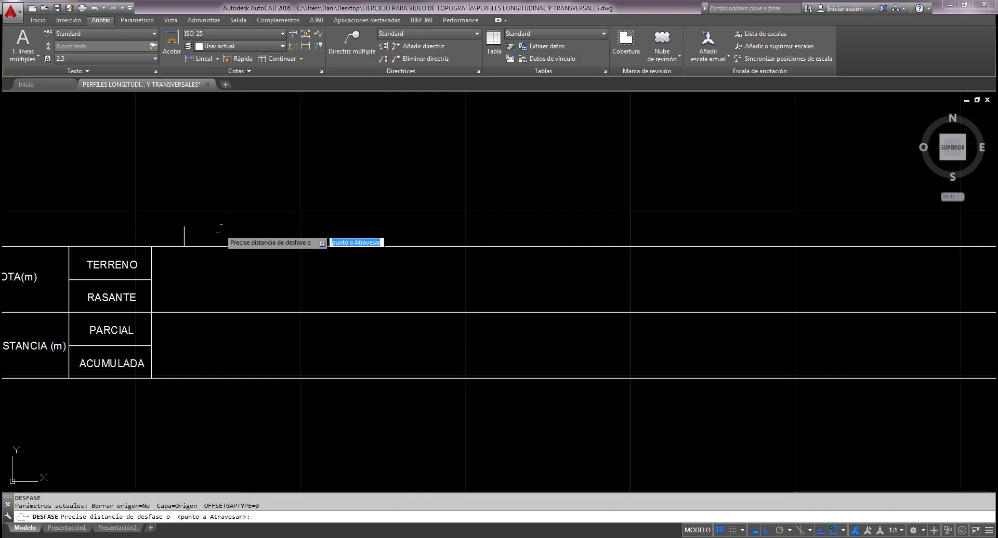
pyautogui.write('20')
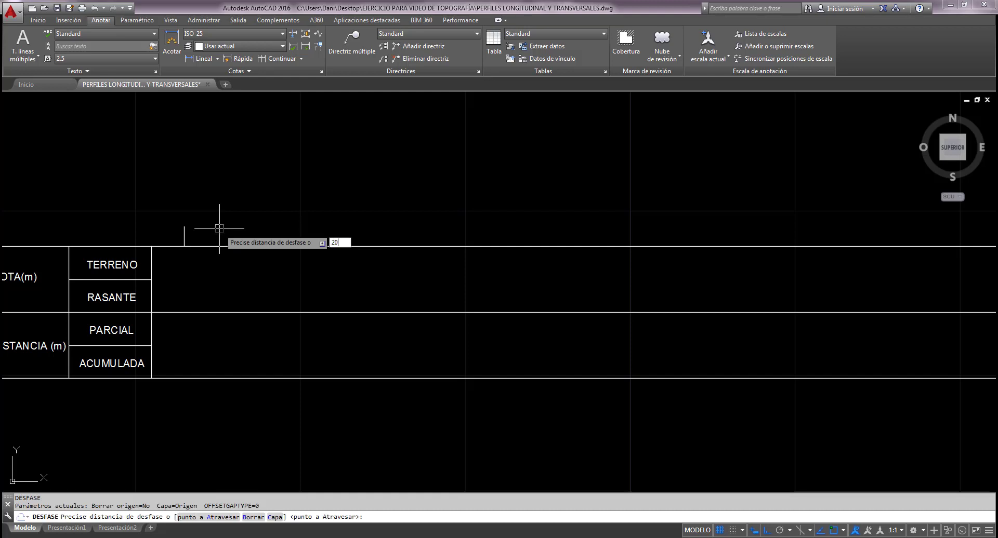
pyautogui.press('Return')
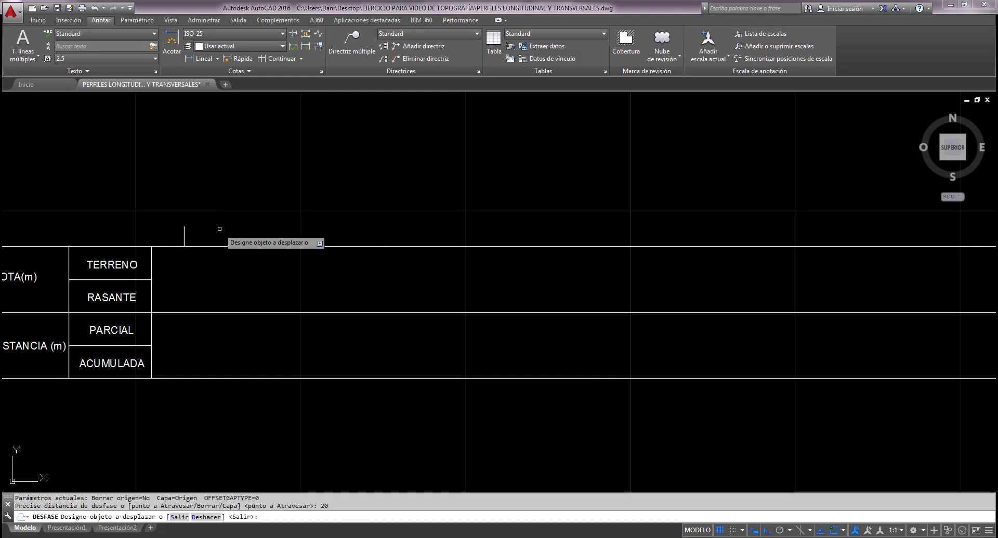
pyautogui.click(184, 235)
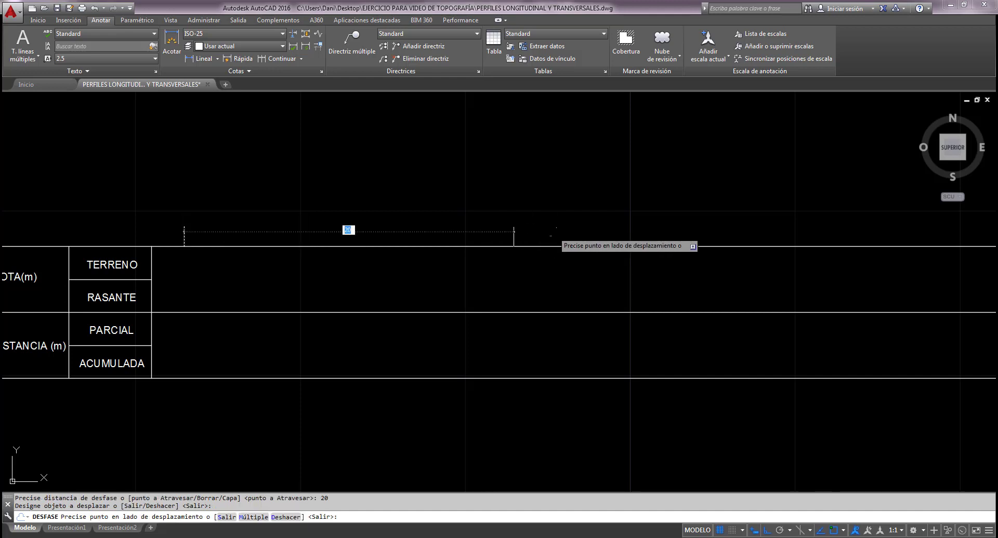
pyautogui.click(592, 222)
pyautogui.scroll(-3, 595, 220)
pyautogui.moveTo(594, 220); pyautogui.dragTo(332, 238, button='middle')
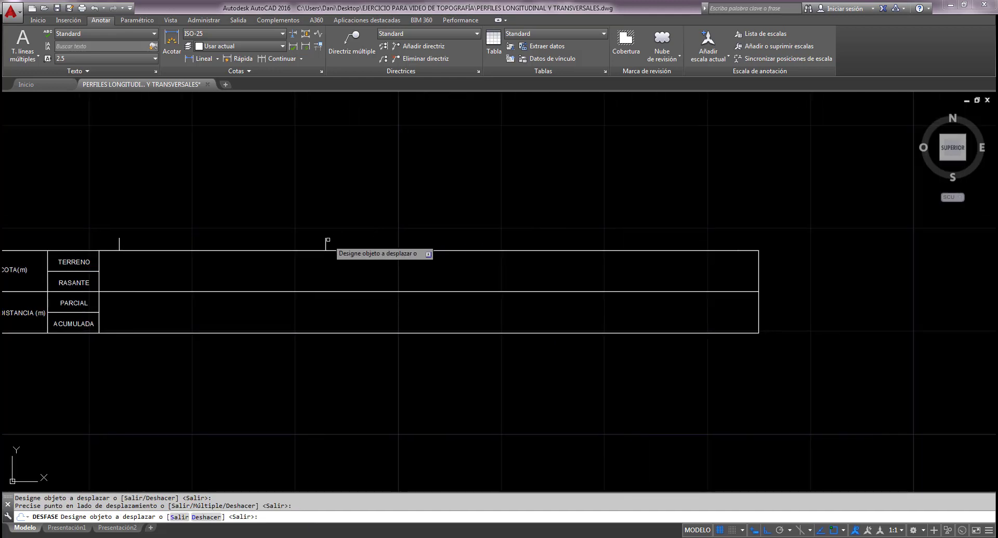
pyautogui.click(326, 241)
pyautogui.click(531, 238)
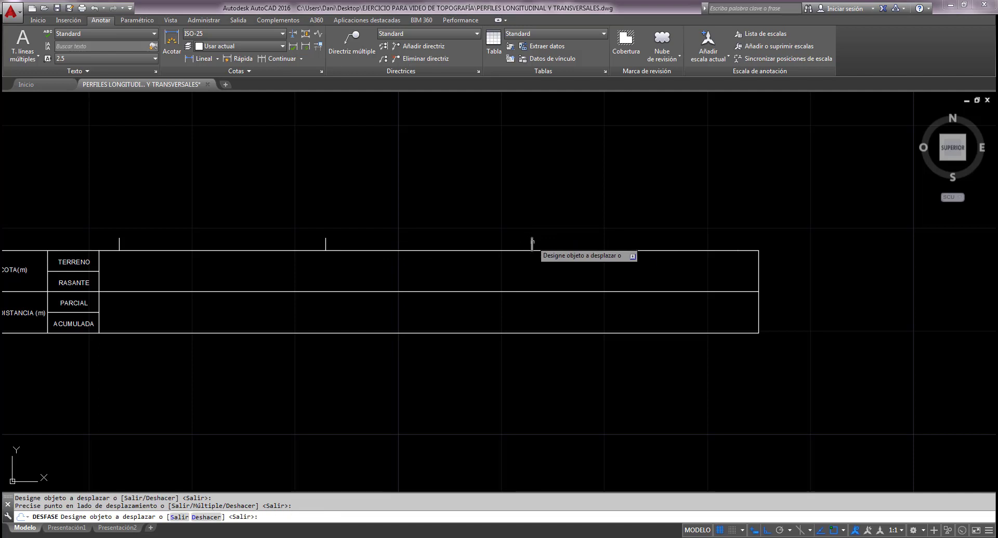
pyautogui.click(530, 241)
pyautogui.click(669, 233)
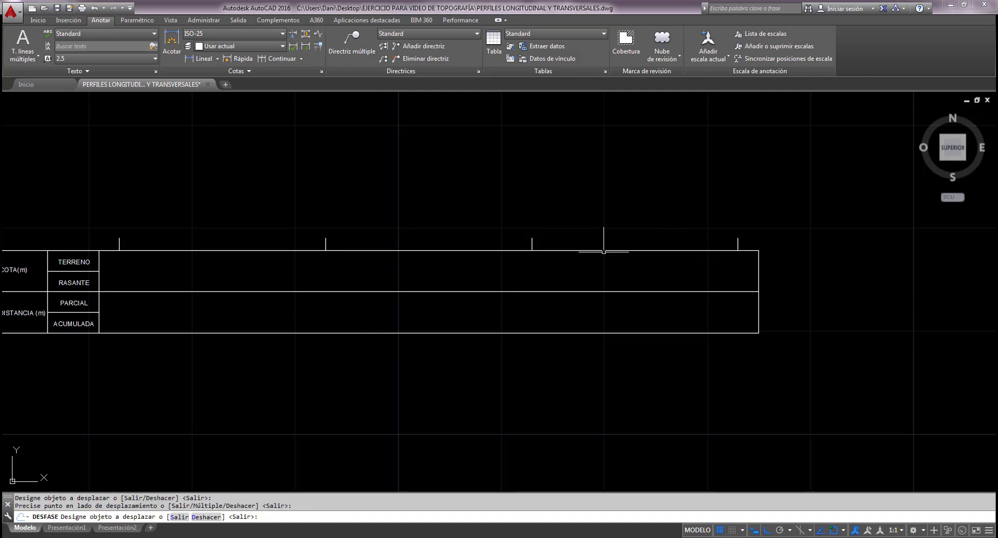
pyautogui.press('Escape')
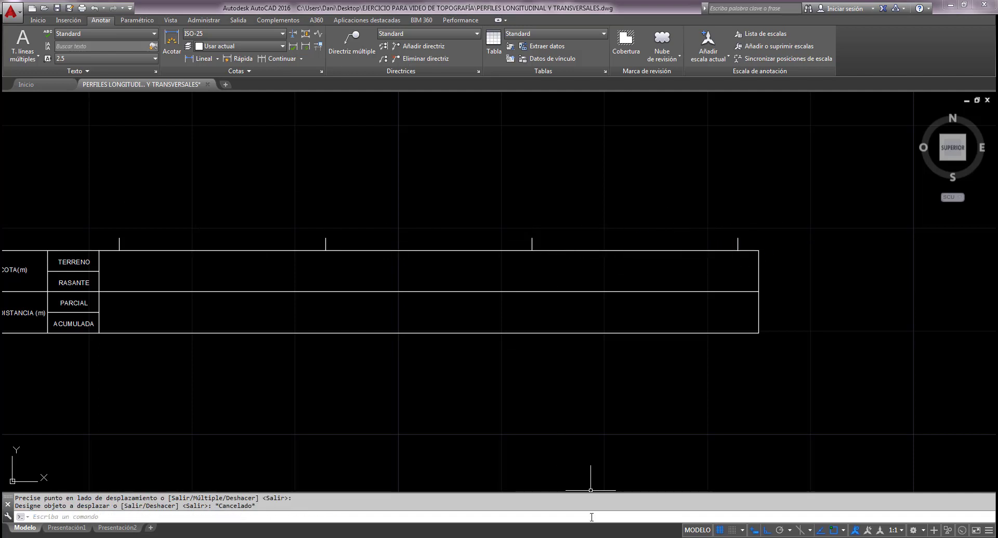
pyautogui.click(605, 537)
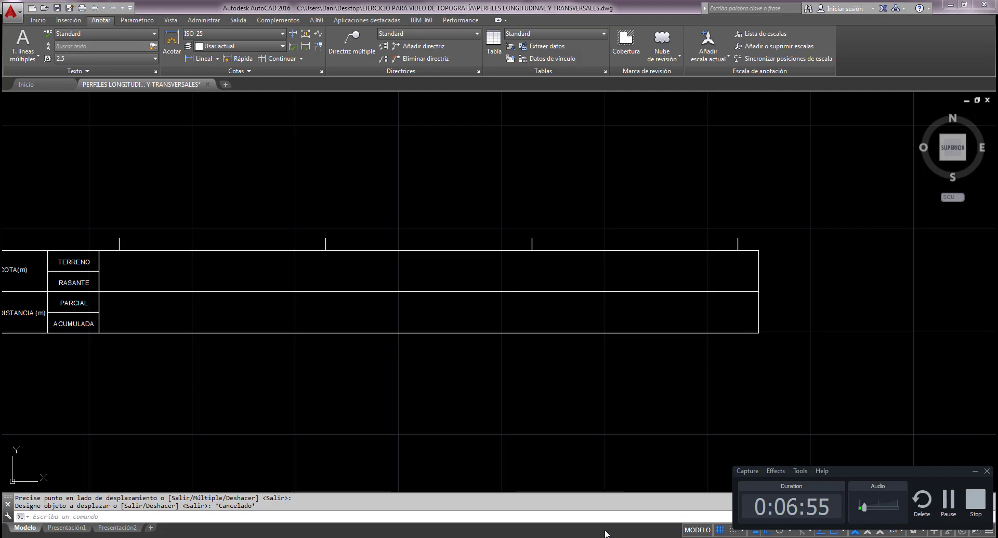
pyautogui.click(952, 512)
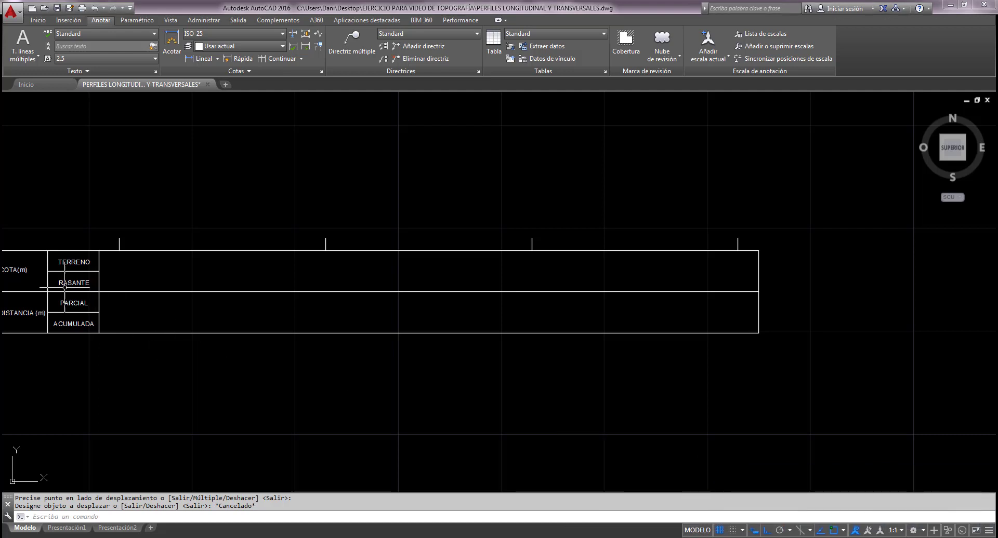
pyautogui.moveTo(72, 292); pyautogui.dragTo(154, 278, button='middle')
pyautogui.scroll(2, 153, 278)
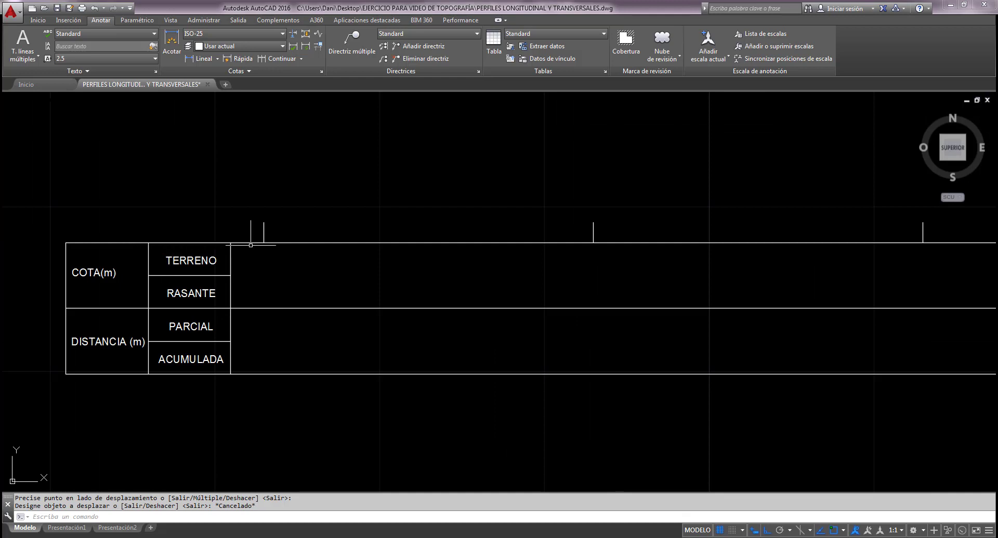
pyautogui.scroll(-2, 301, 245)
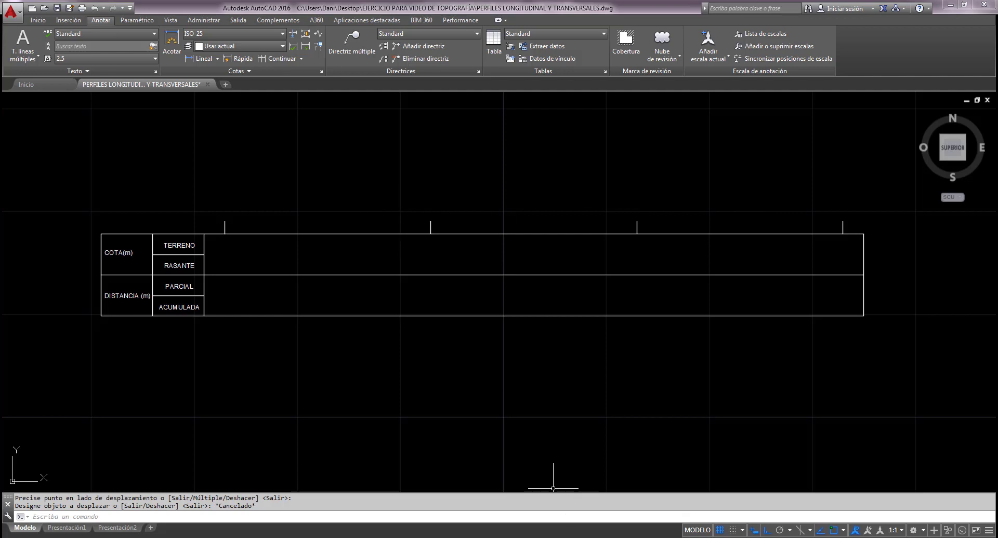
# Switch to the Excel levelling sheet, check the Eje 0+000 and Eje 0+020 point elevations, and move the arrow marker beside the Eje 0+060 row.
pyautogui.moveTo(565, 536)
pyautogui.click(567, 497)
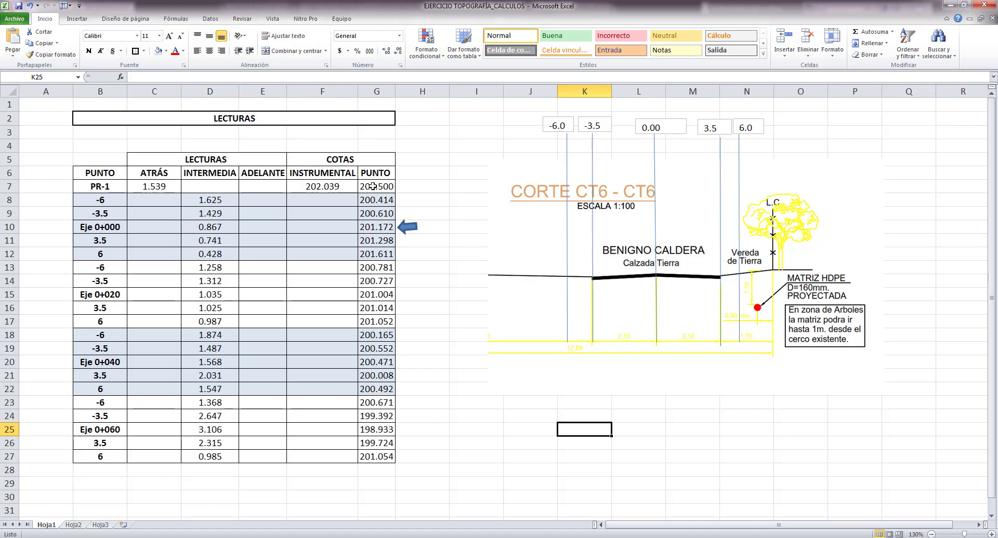
pyautogui.click(366, 228)
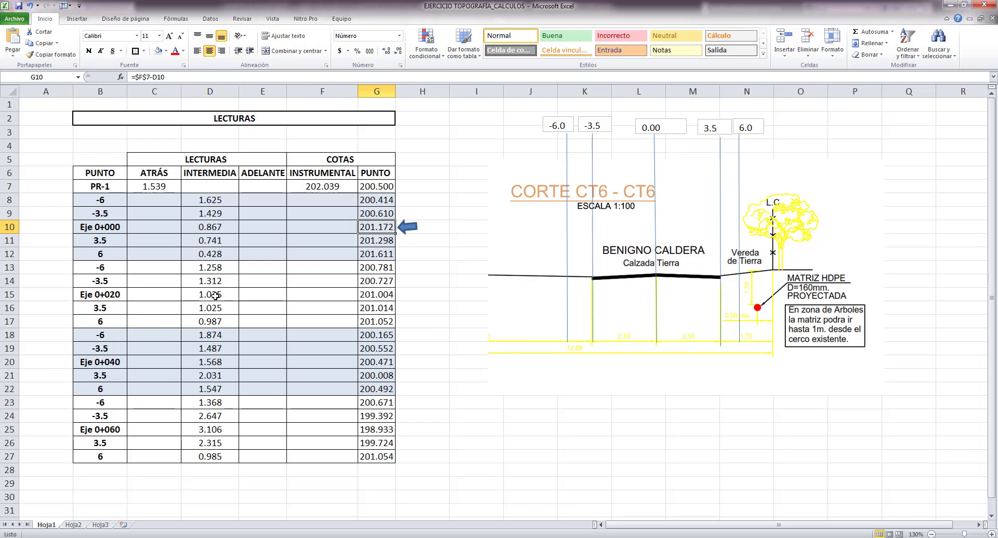
pyautogui.click(383, 295)
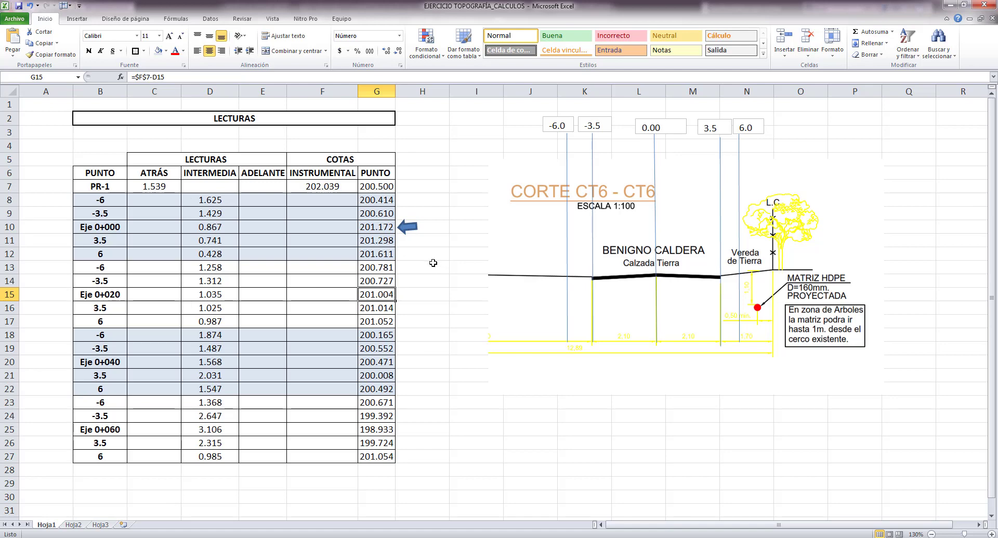
pyautogui.moveTo(413, 227); pyautogui.dragTo(414, 435)
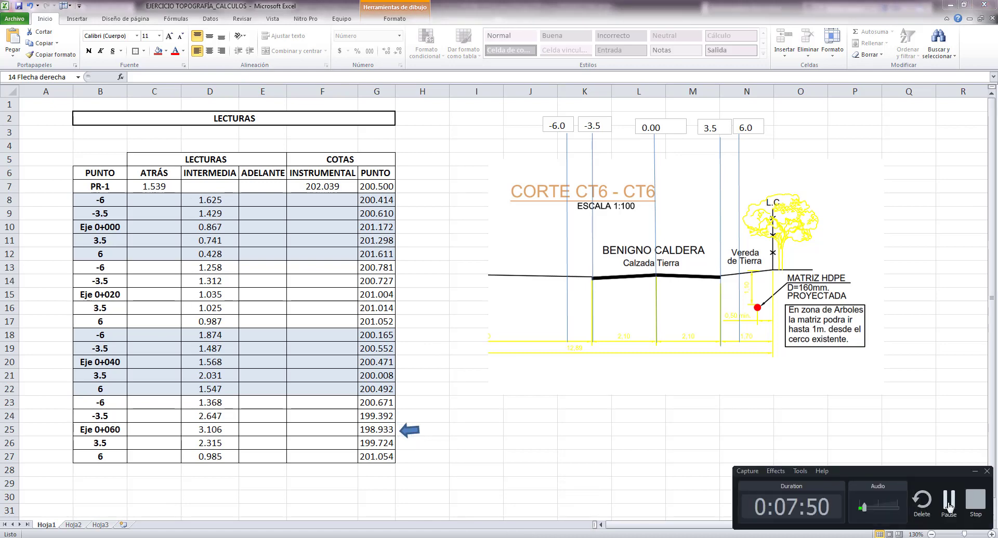
pyautogui.click(949, 507)
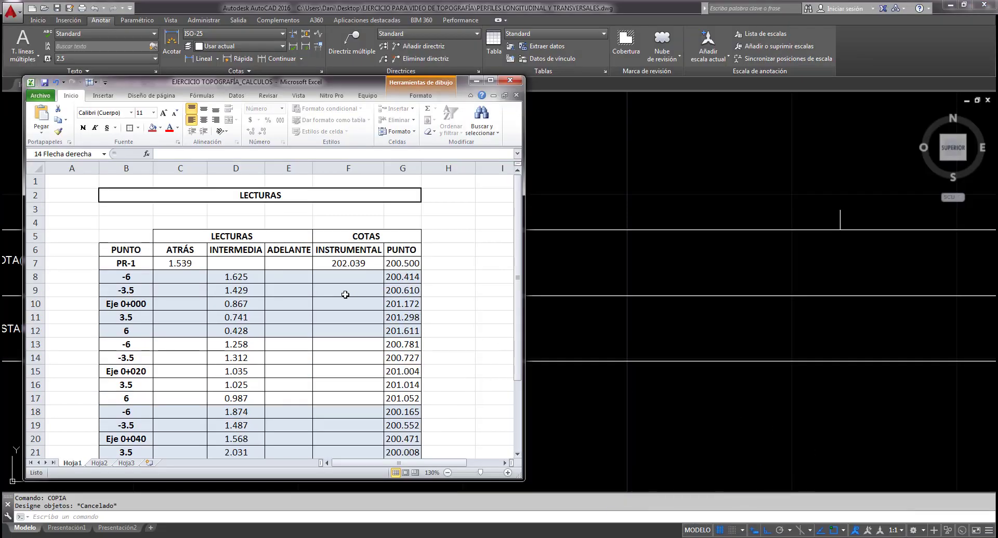
# Return to AutoCAD and copy the TERRENO text along its row so it sits below the first station tick.
pyautogui.click(476, 80)
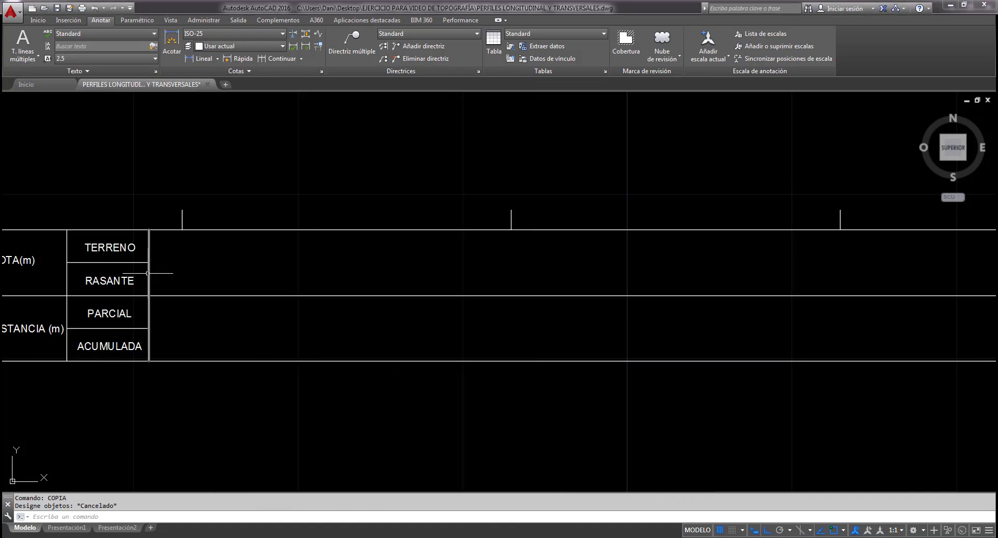
pyautogui.press('Return')
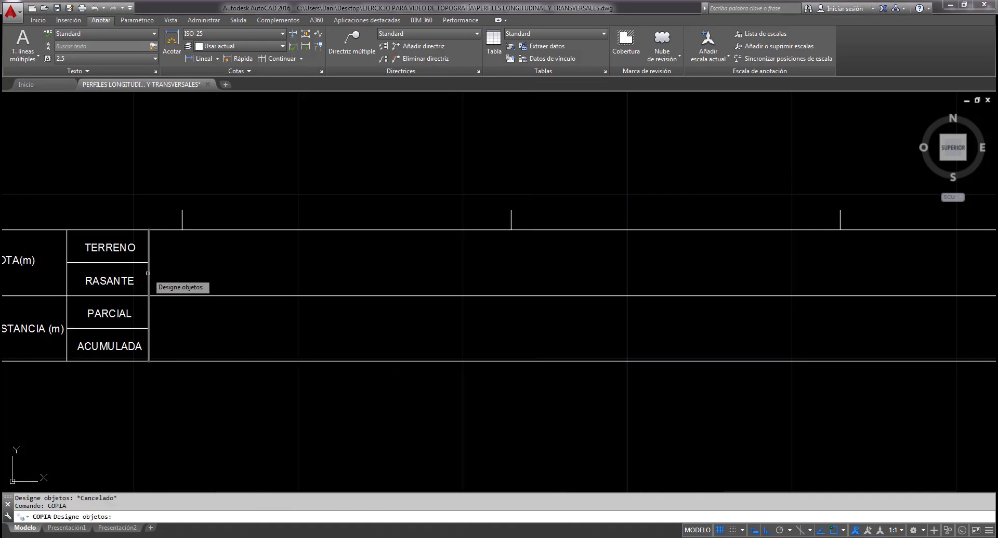
pyautogui.click(88, 246)
pyautogui.press('Return')
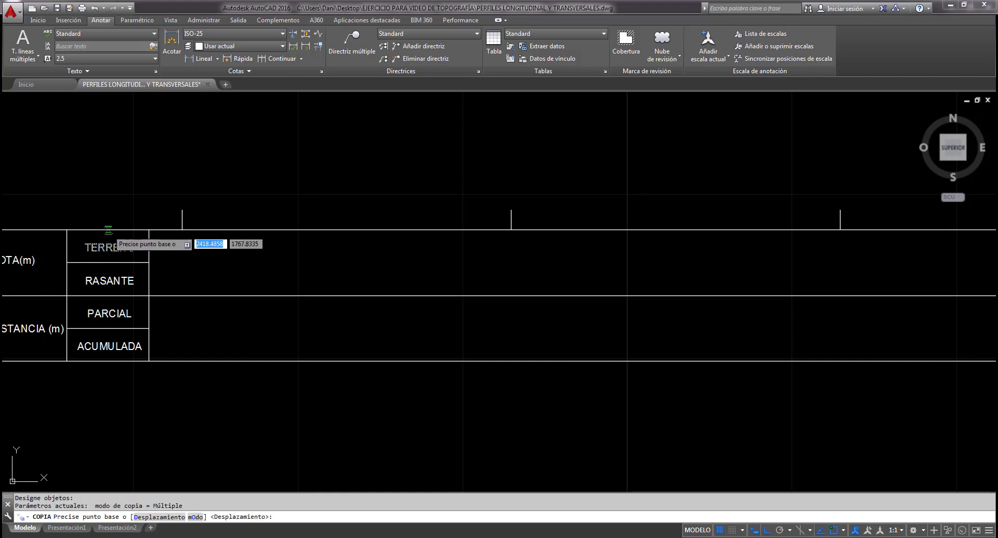
pyautogui.click(108, 229)
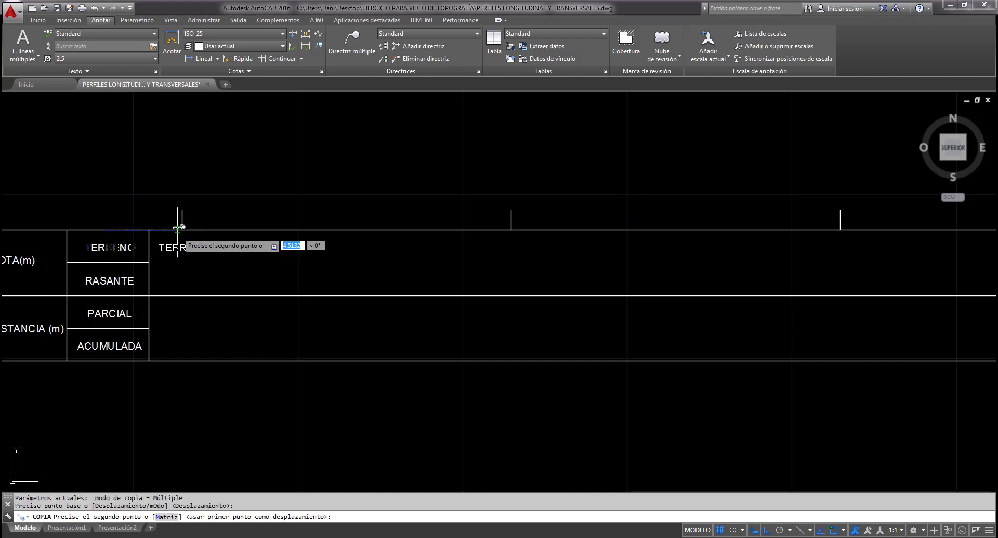
pyautogui.click(182, 229)
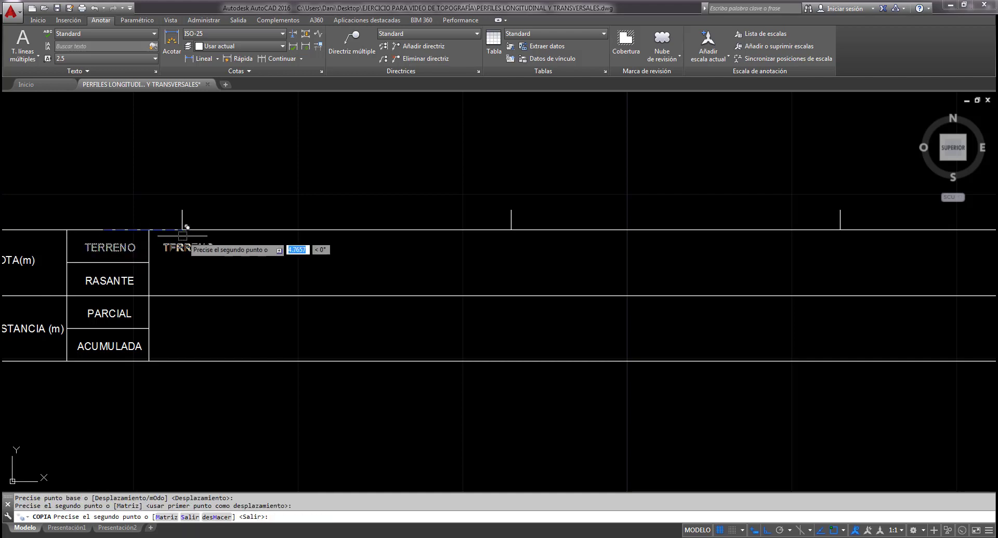
pyautogui.press('Return')
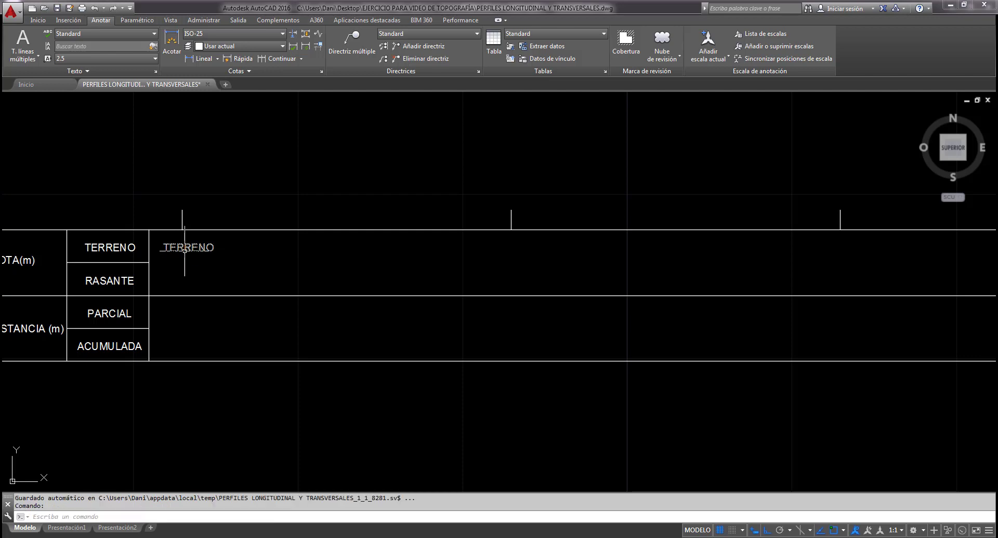
# Replace the copied TERRENO text with 201.172, taking the Eje 0+000 elevation from the Excel sheet.
pyautogui.doubleClick(184, 248)
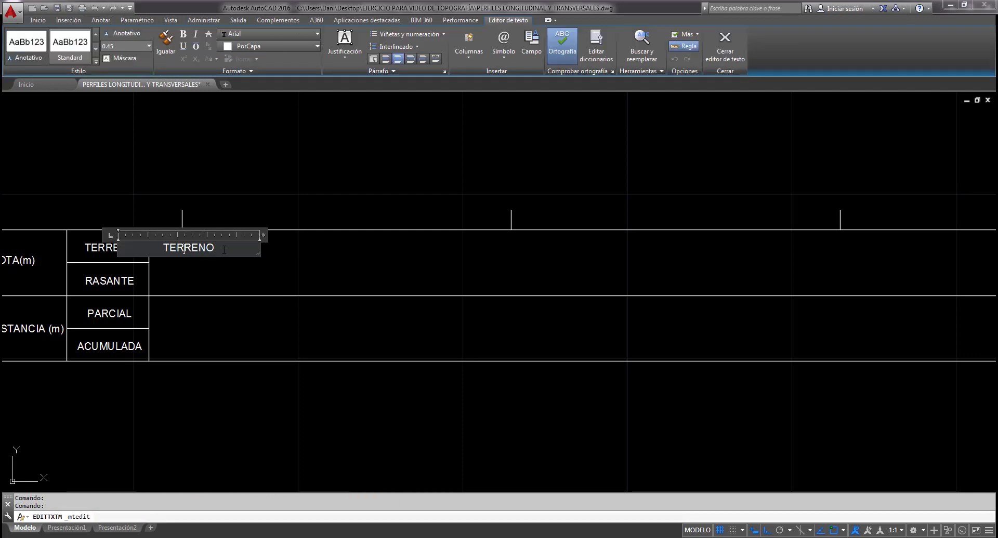
pyautogui.moveTo(224, 250); pyautogui.dragTo(168, 251)
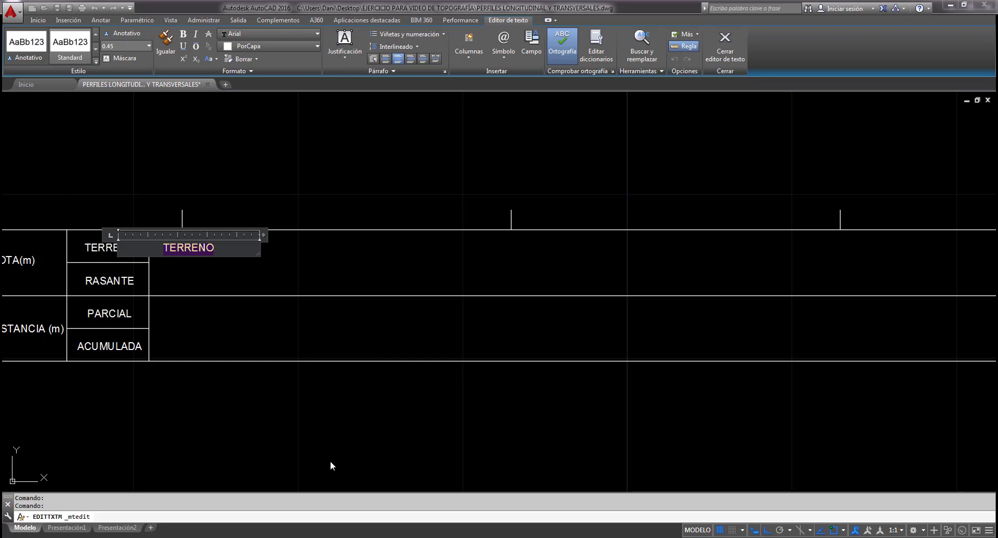
pyautogui.hotkey('alt', 'Tab')
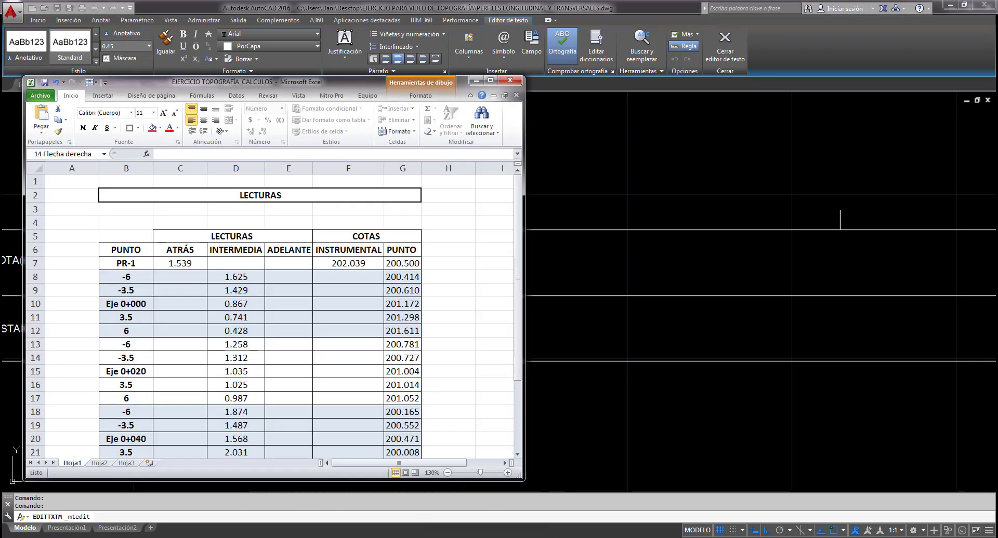
pyautogui.click(411, 307)
pyautogui.click(477, 82)
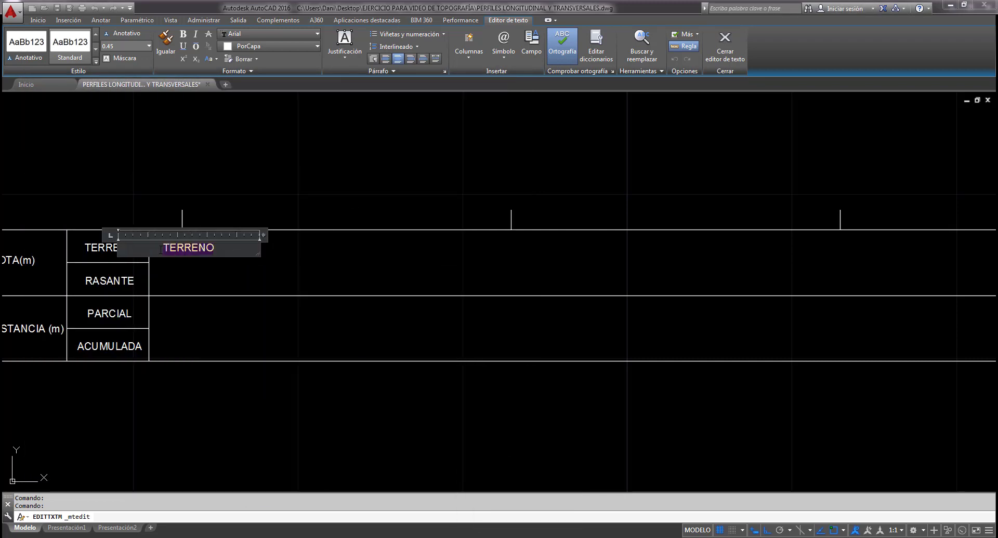
pyautogui.write('201')
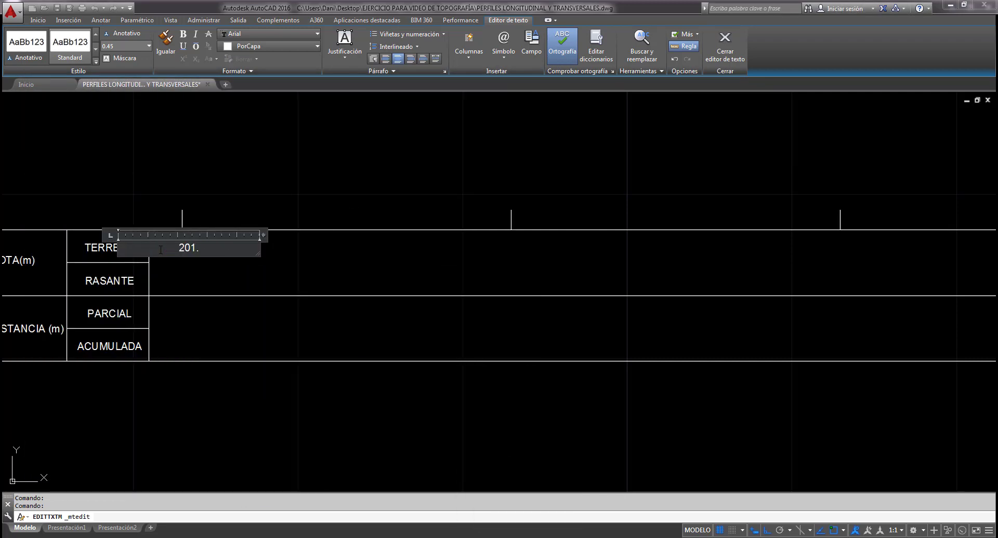
pyautogui.write('.172')
# Check the Eje 0+000 and Eje 0+020 elevations in the Excel sheet, return to AutoCAD and finish the text edit.
pyautogui.click(536, 537)
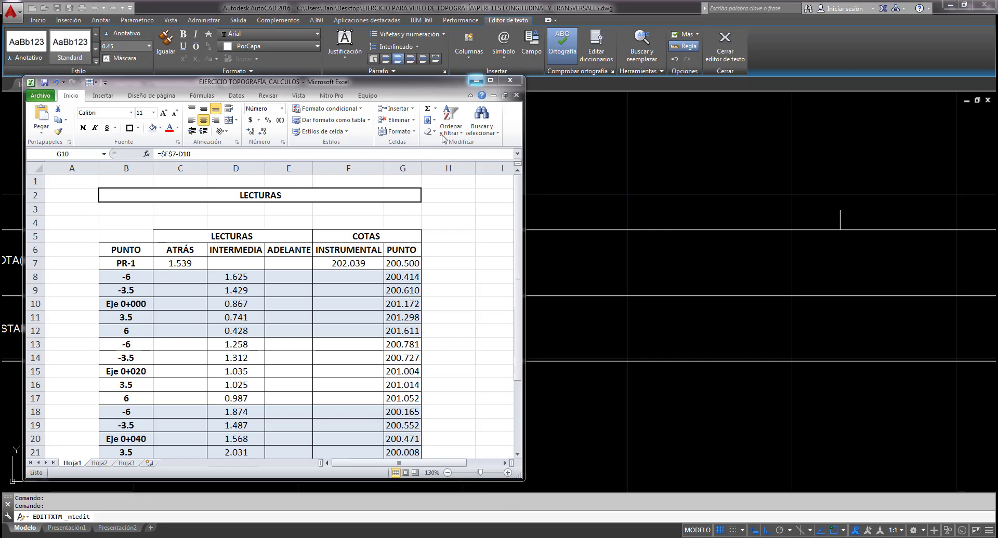
pyautogui.click(403, 307)
pyautogui.scroll(-1, 410, 322)
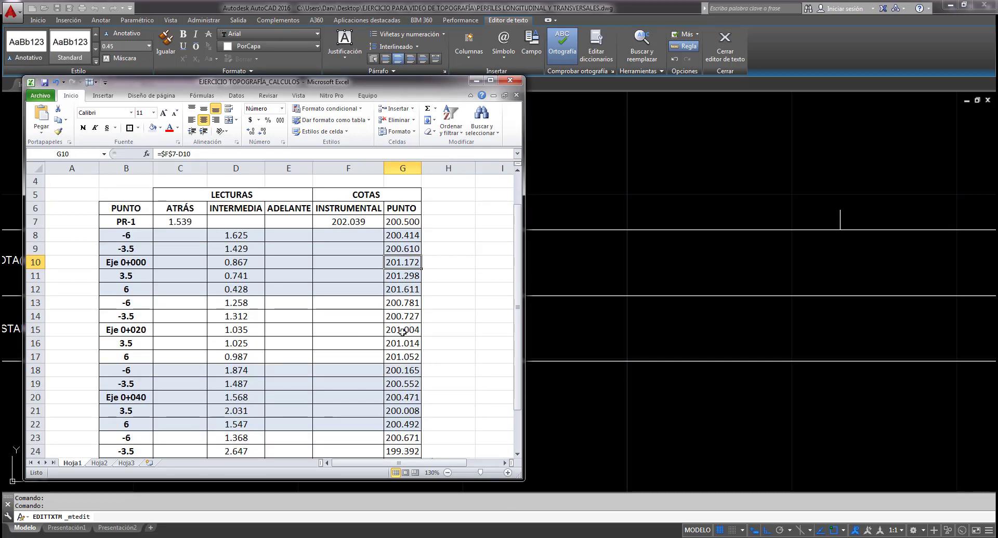
pyautogui.click(403, 332)
pyautogui.scroll(-1, 412, 349)
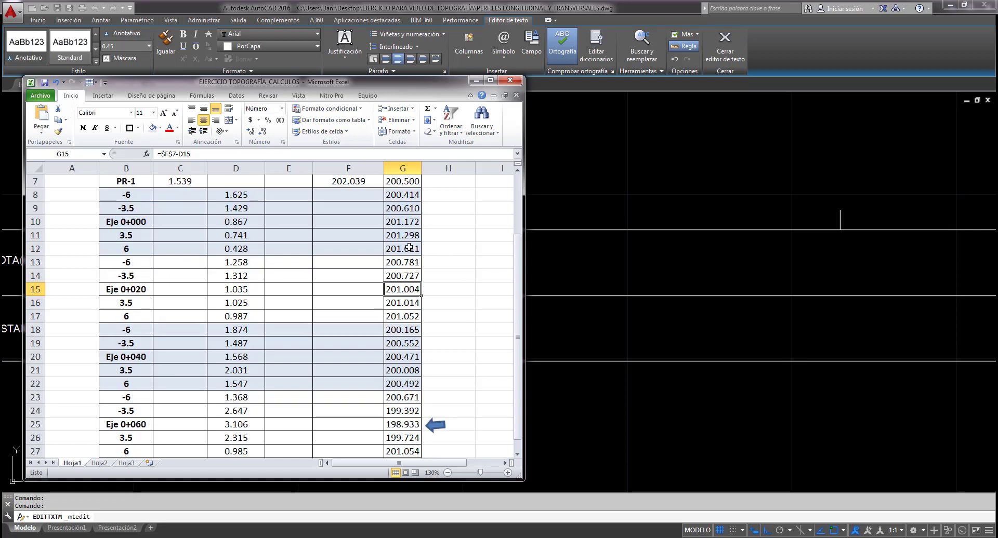
pyautogui.click(476, 80)
pyautogui.click(337, 284)
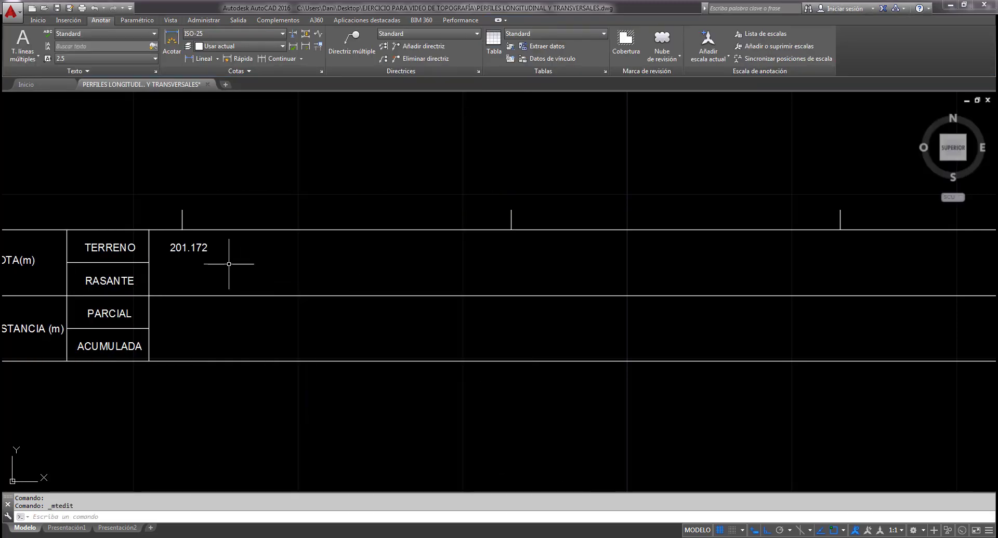
pyautogui.write('copia')
pyautogui.press('Return')
pyautogui.click(196, 247)
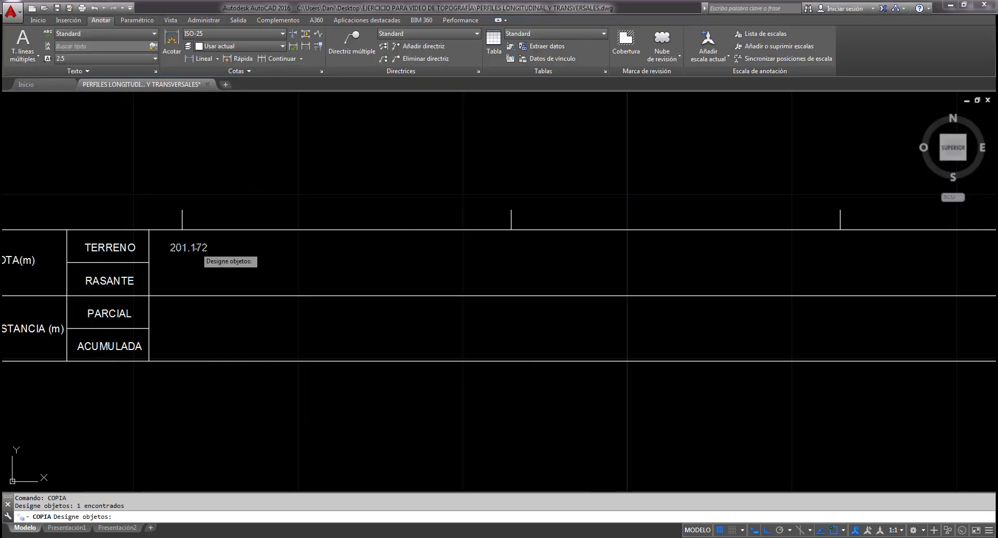
pyautogui.press('space')
pyautogui.press('Escape')
pyautogui.press('Escape')
pyautogui.press('space')
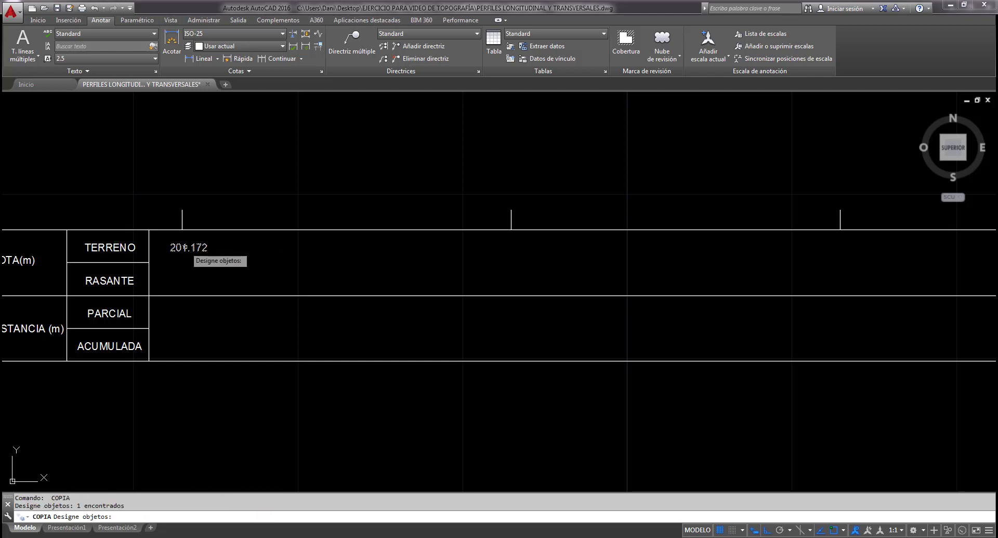
pyautogui.press('Escape')
pyautogui.press('Escape')
# Copy the 201.172 text from the first tick's base to the bases of the other three station ticks.
pyautogui.write('copia')
pyautogui.press('Return')
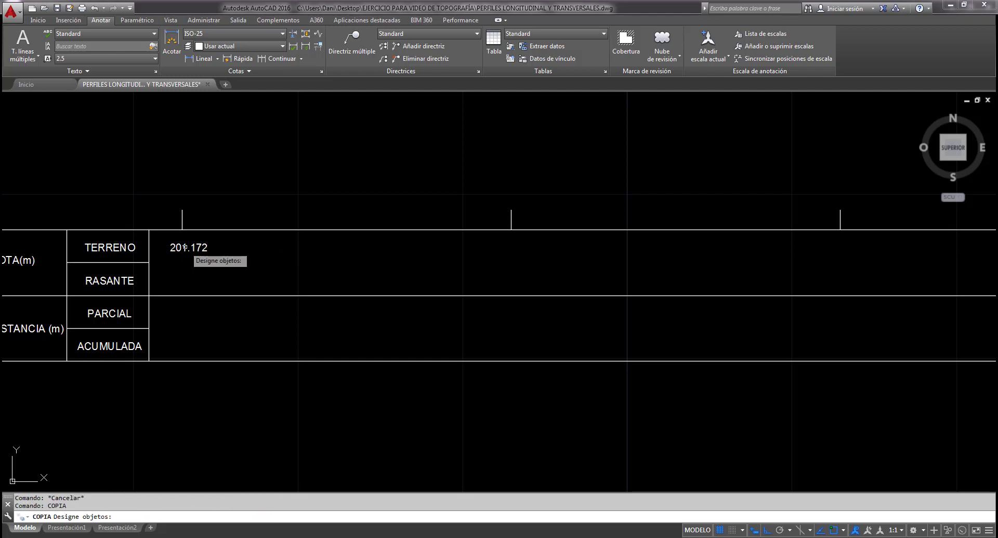
pyautogui.click(185, 247)
pyautogui.press('space')
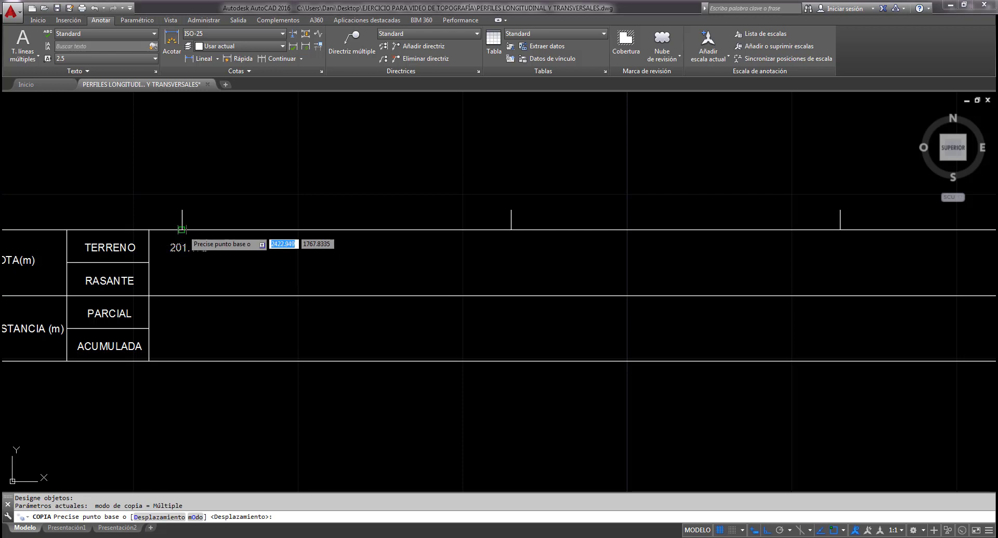
pyautogui.click(182, 229)
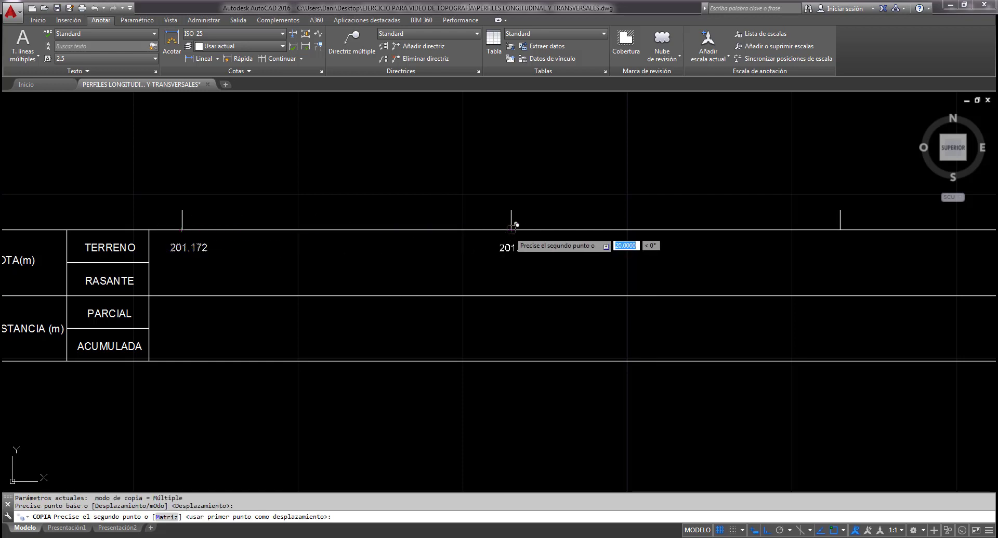
pyautogui.click(511, 229)
pyautogui.scroll(-2, 482, 238)
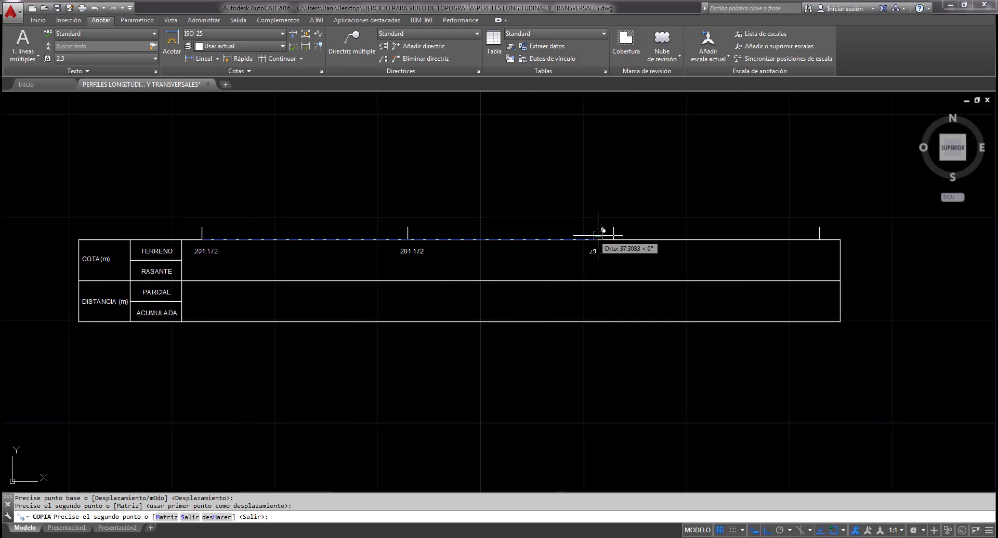
pyautogui.click(616, 239)
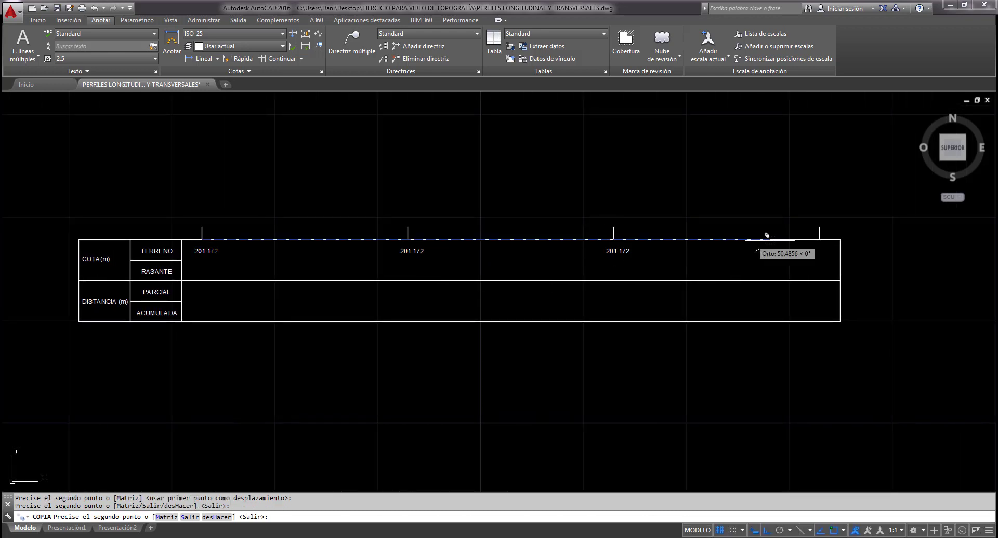
pyautogui.click(819, 239)
pyautogui.press('Escape')
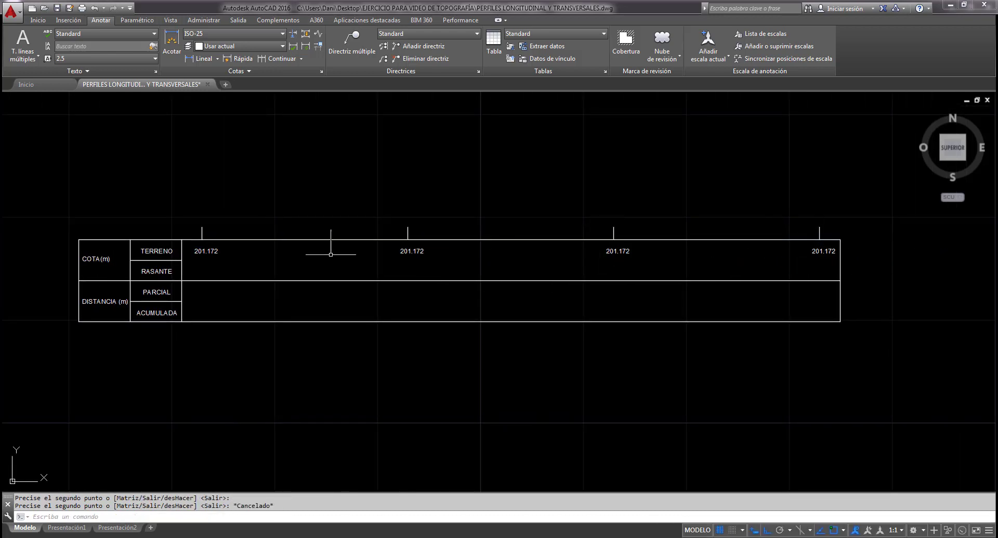
# Check the Eje 0+020 elevation in the Excel sheet, return to AutoCAD and change the second station's text to 201.004.
pyautogui.scroll(2, 397, 255)
pyautogui.scroll(4, 412, 250)
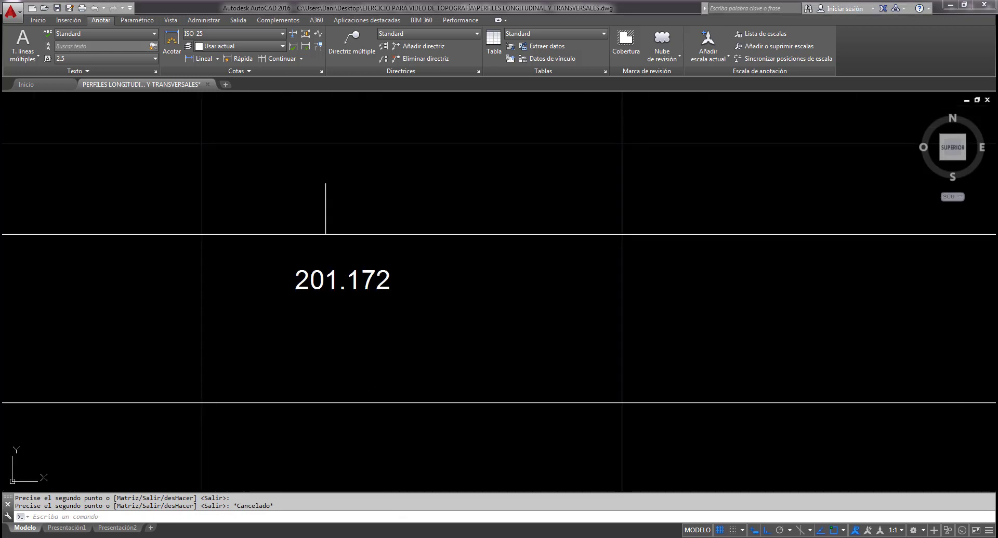
pyautogui.click(539, 470)
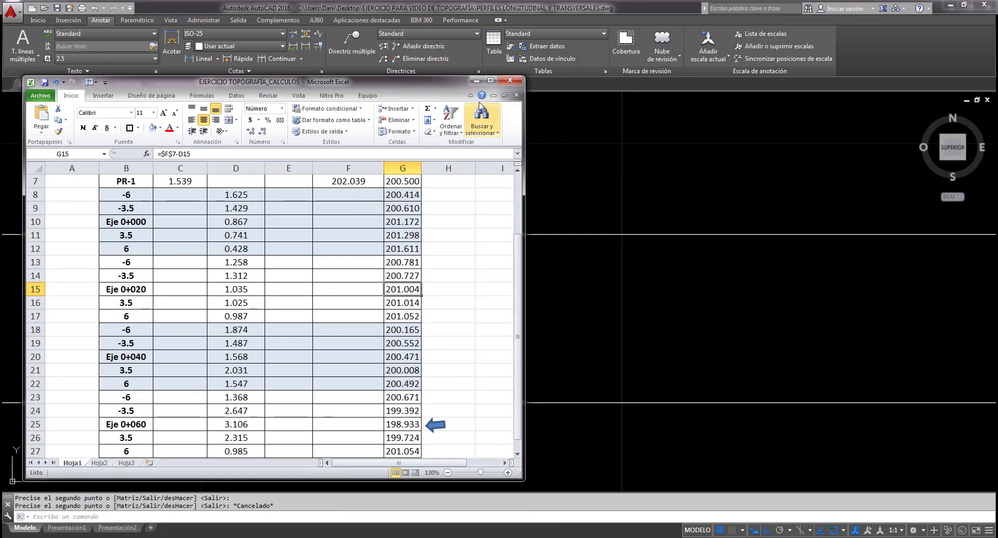
pyautogui.click(476, 81)
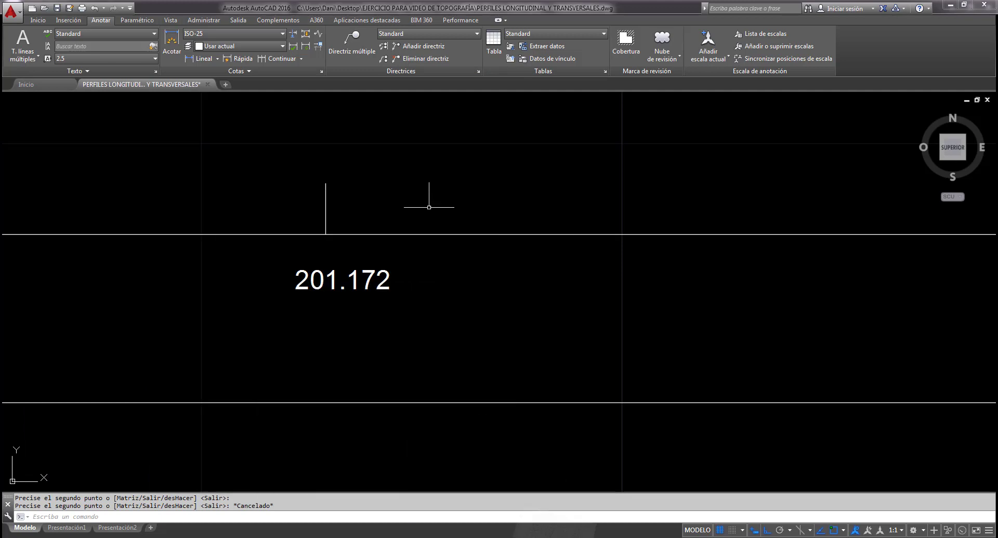
pyautogui.doubleClick(369, 270)
pyautogui.moveTo(391, 280); pyautogui.dragTo(347, 283)
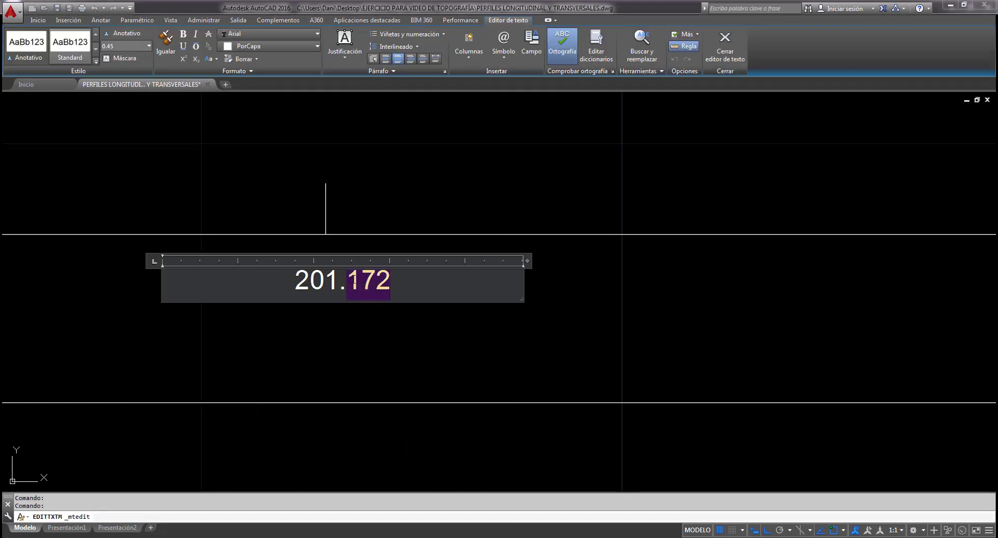
pyautogui.write('004')
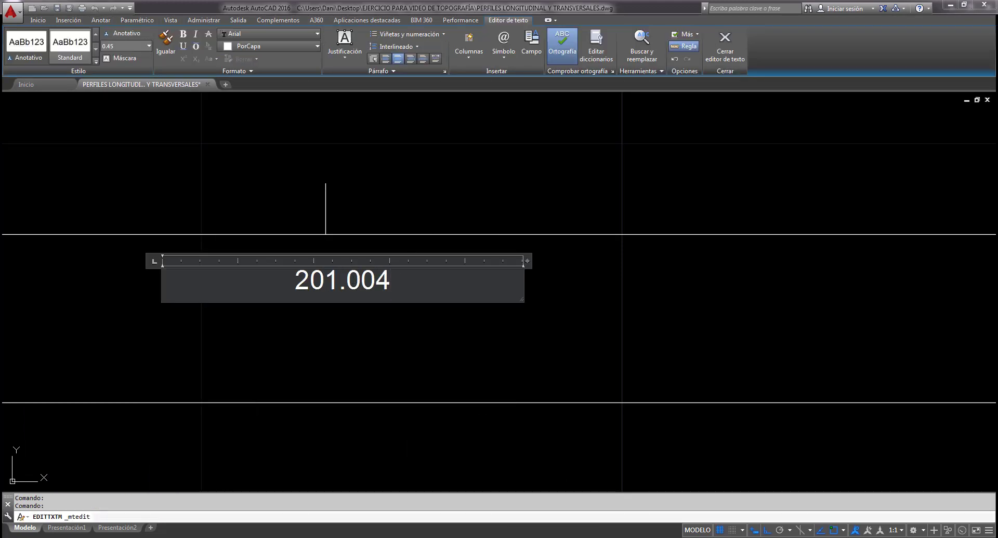
pyautogui.click(534, 454)
pyautogui.click(529, 537)
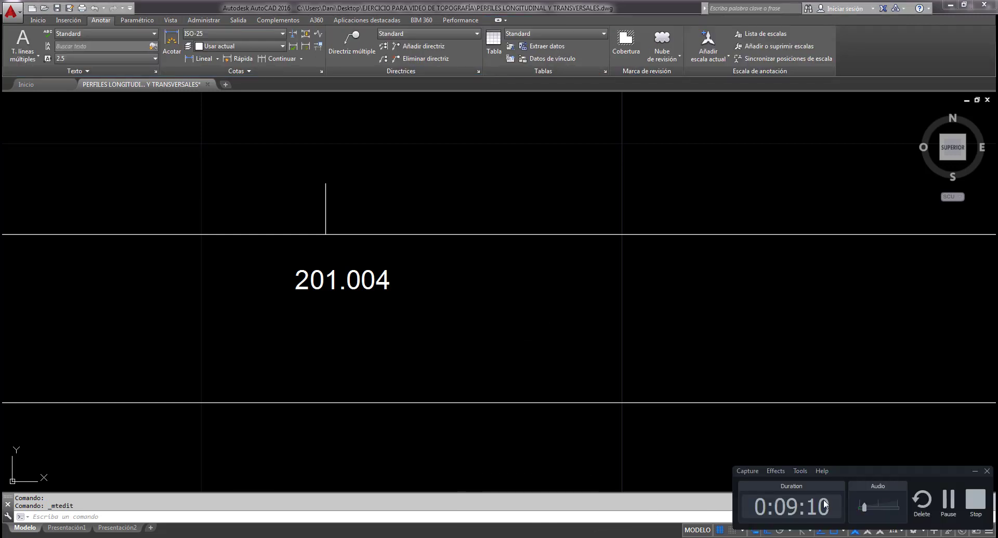
pyautogui.click(948, 500)
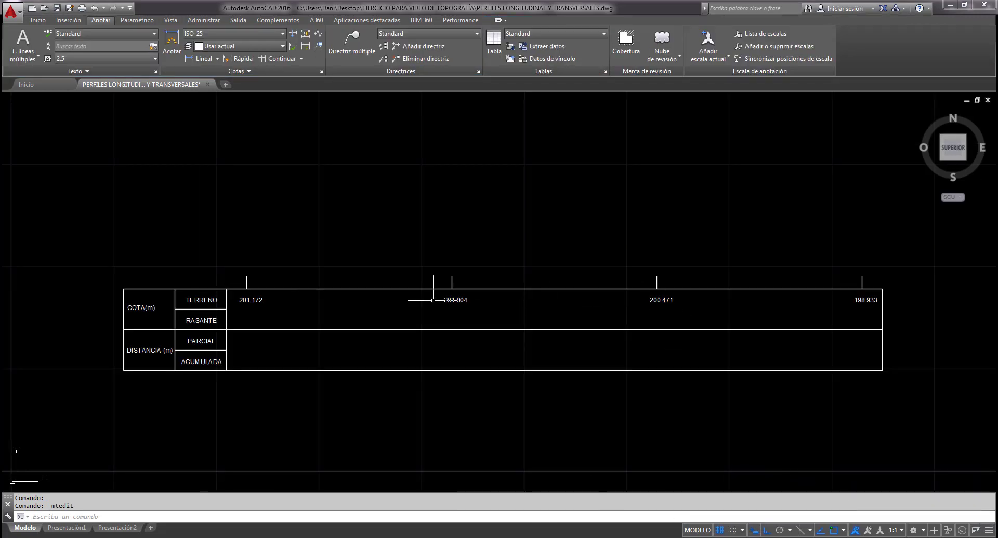
# Check the terrain elevations at all four stations against the Eje rows of the Excel sheet and return to AutoCAD.
pyautogui.moveTo(535, 312); pyautogui.dragTo(414, 319, button='middle')
pyautogui.scroll(2, 411, 325)
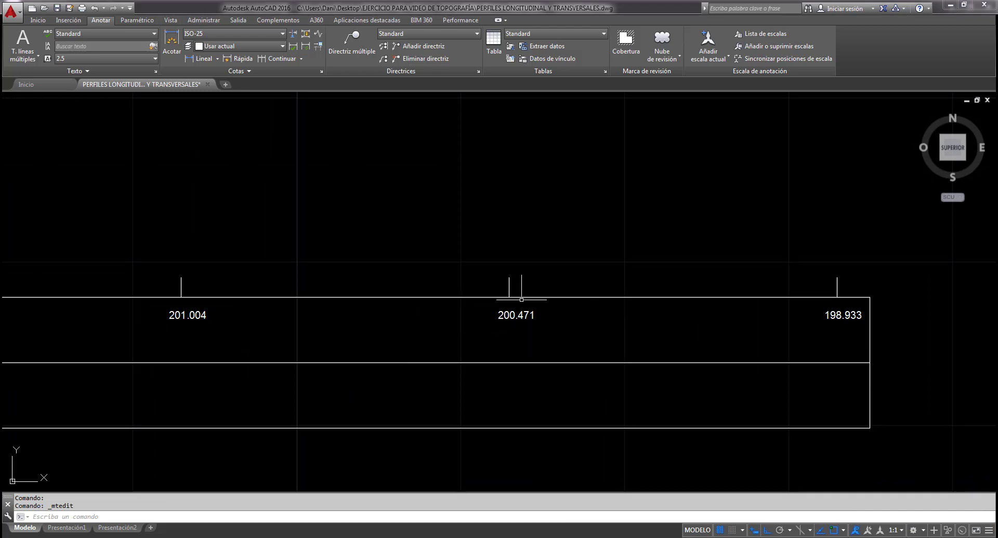
pyautogui.scroll(-2, 574, 319)
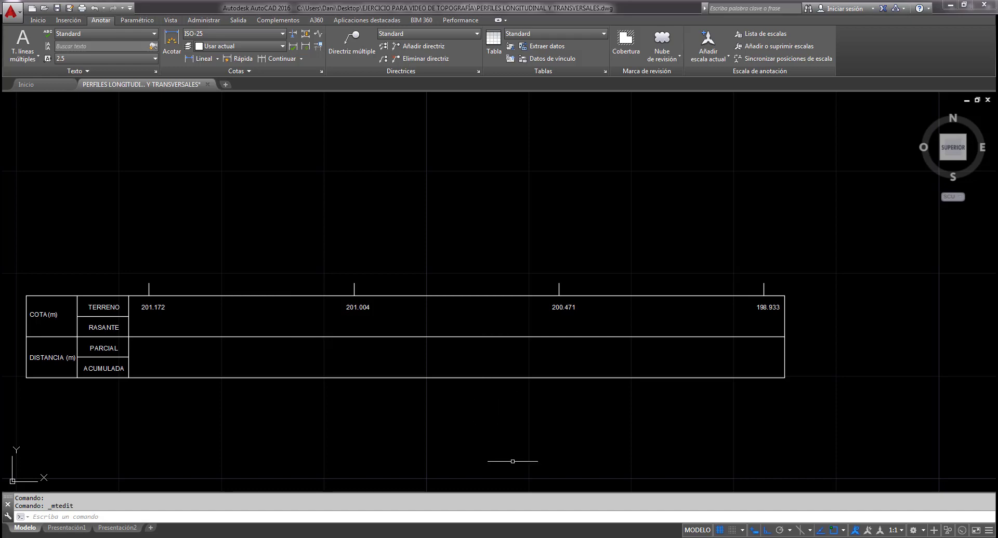
pyautogui.click(570, 537)
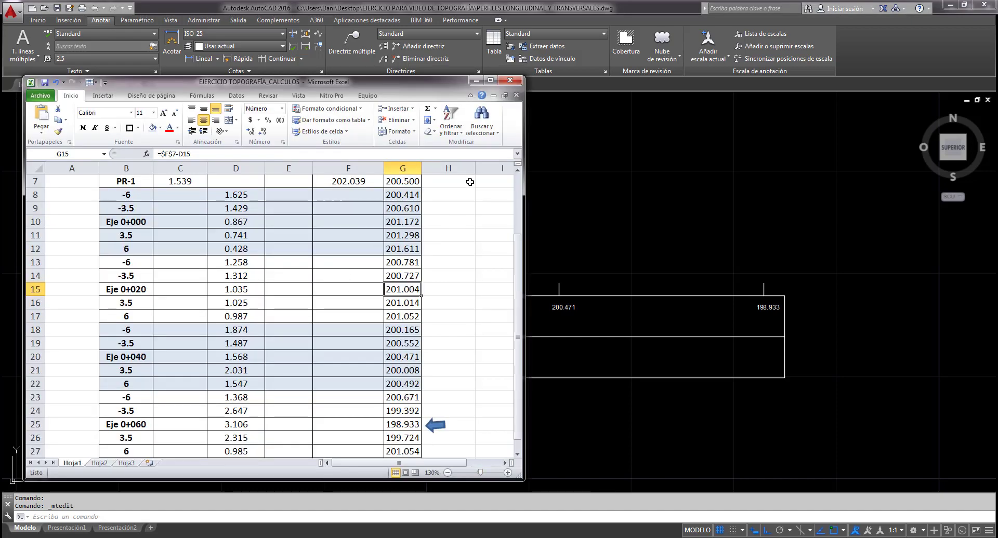
pyautogui.click(476, 81)
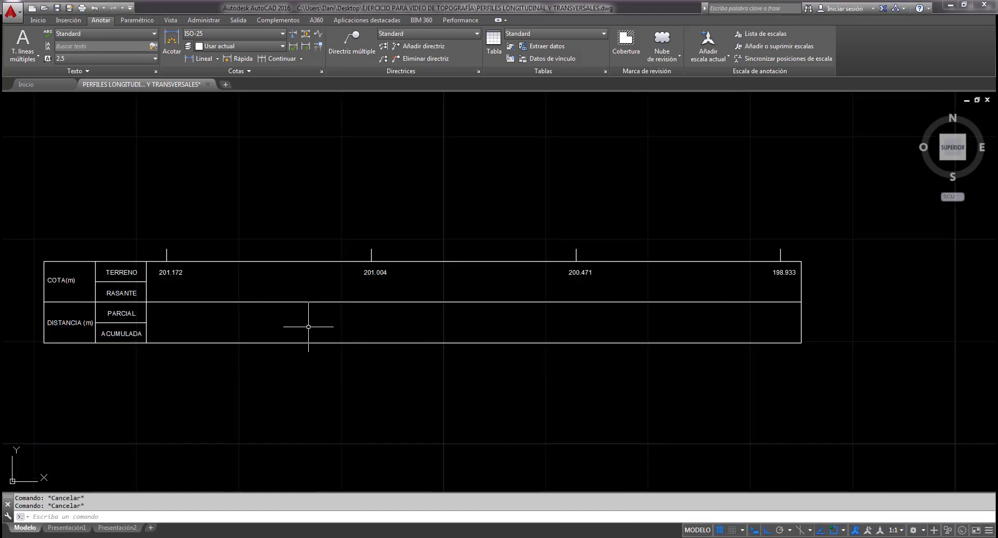
pyautogui.moveTo(192, 330); pyautogui.dragTo(244, 328, button='middle')
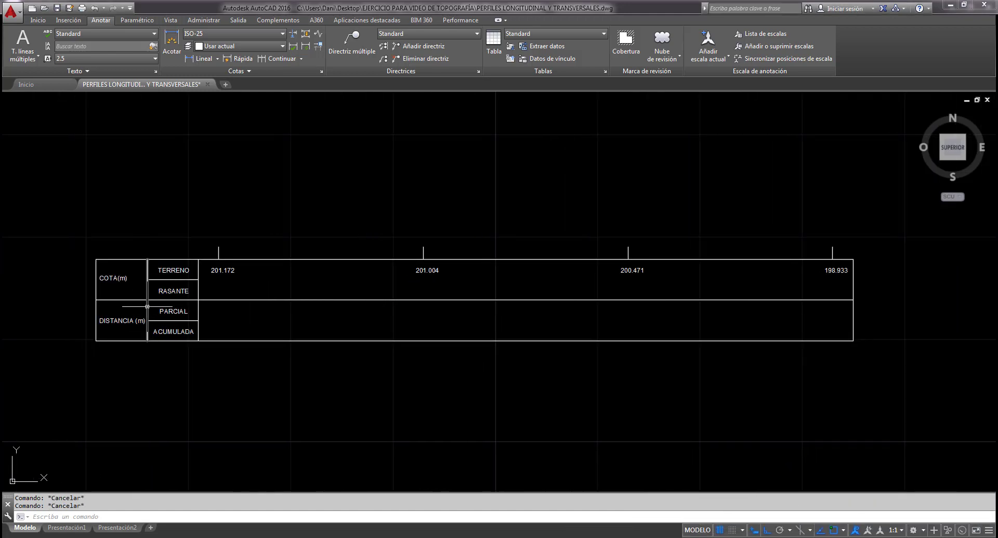
pyautogui.write('co')
pyautogui.press('Return')
pyautogui.scroll(4, 191, 293)
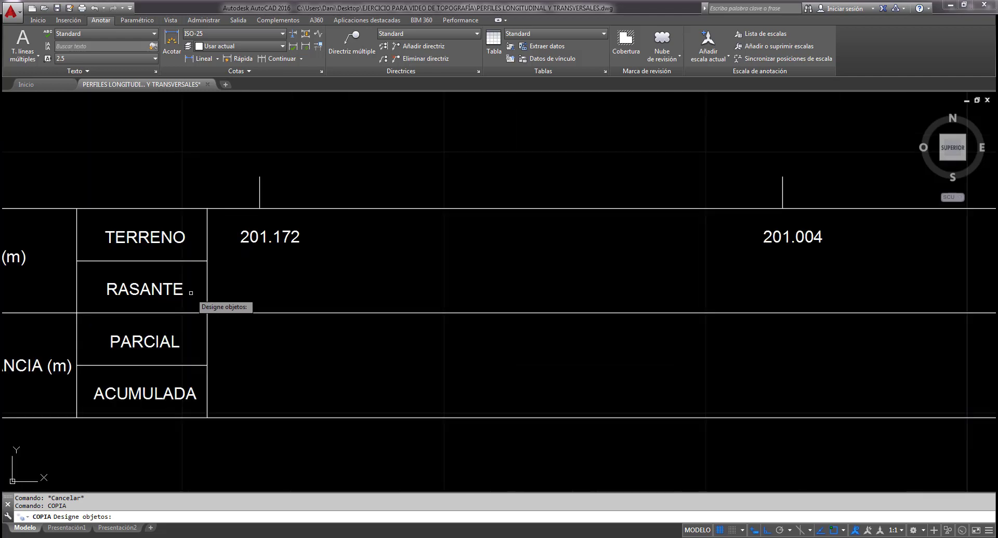
pyautogui.click(257, 241)
pyautogui.press('Return')
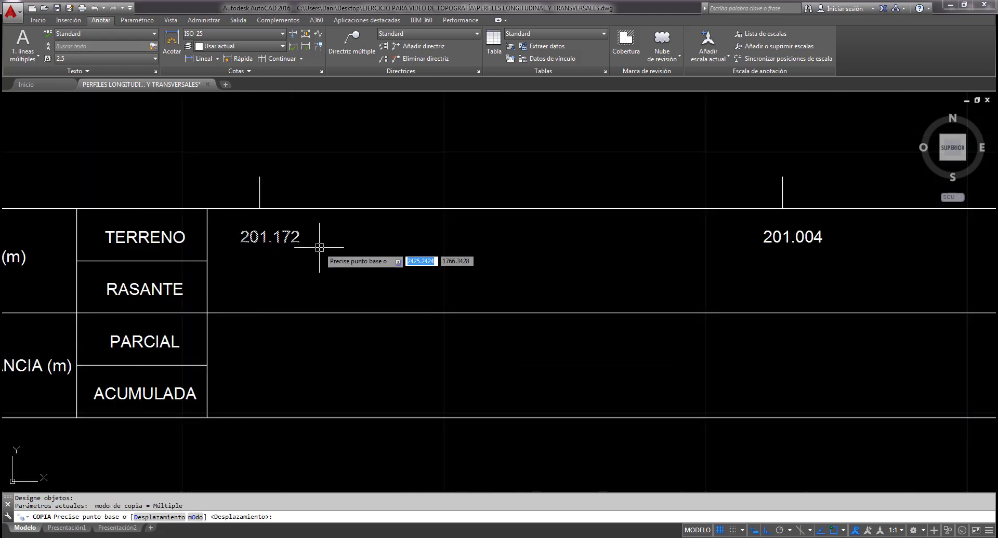
pyautogui.click(317, 250)
pyautogui.scroll(-3, 330, 312)
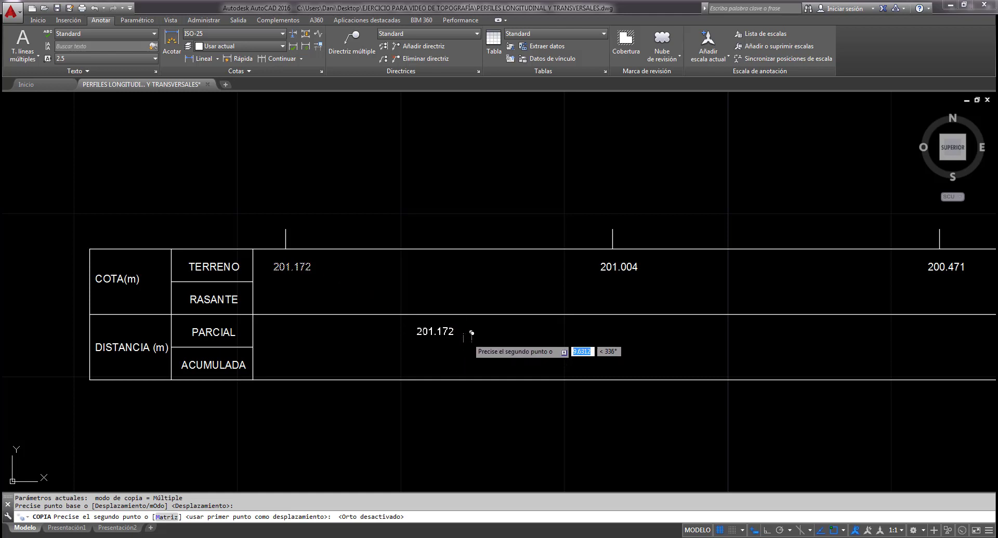
pyautogui.press('Escape')
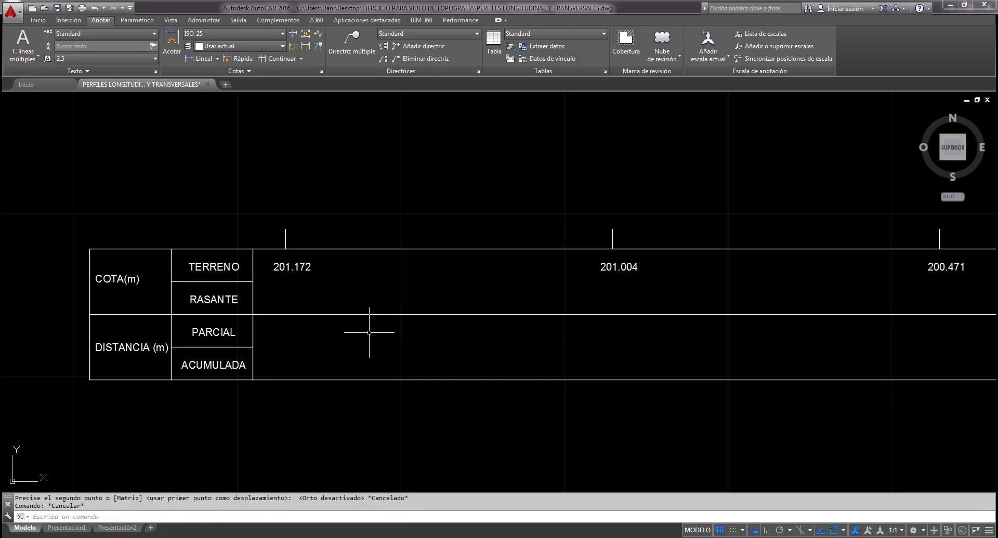
# Copy the PARCIAL text along its row to a point roughly midway between the first two station ticks.
pyautogui.write('co')
pyautogui.press('Return')
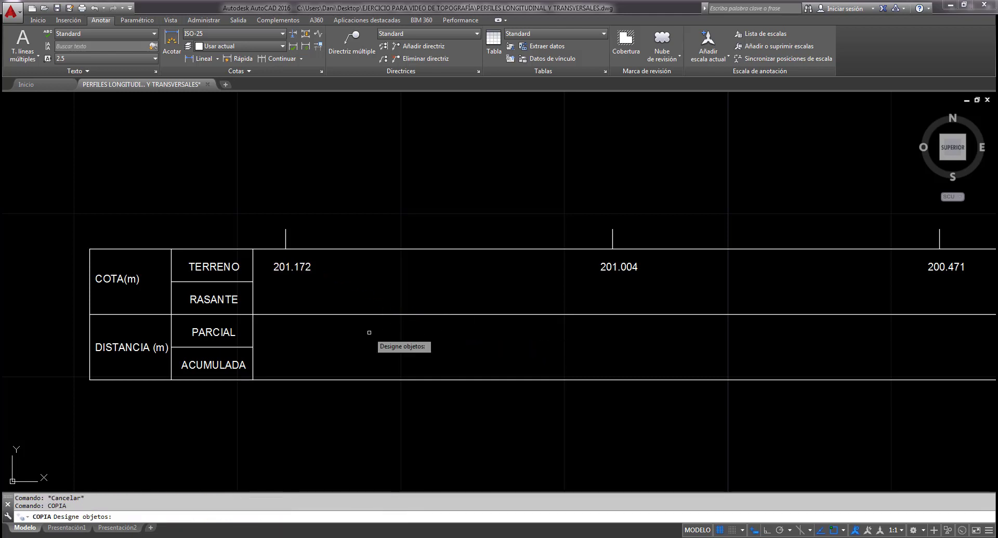
pyautogui.click(209, 333)
pyautogui.press('Return')
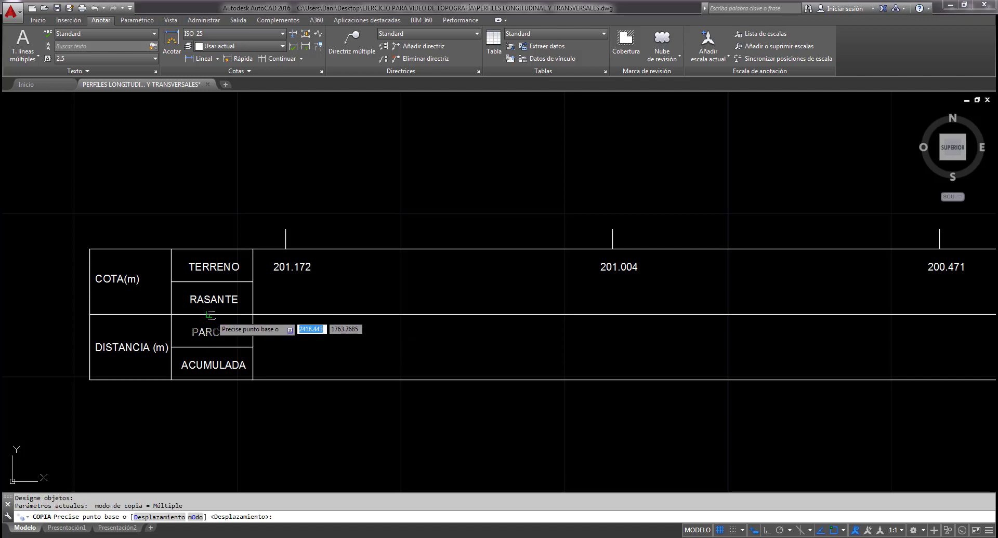
pyautogui.click(212, 315)
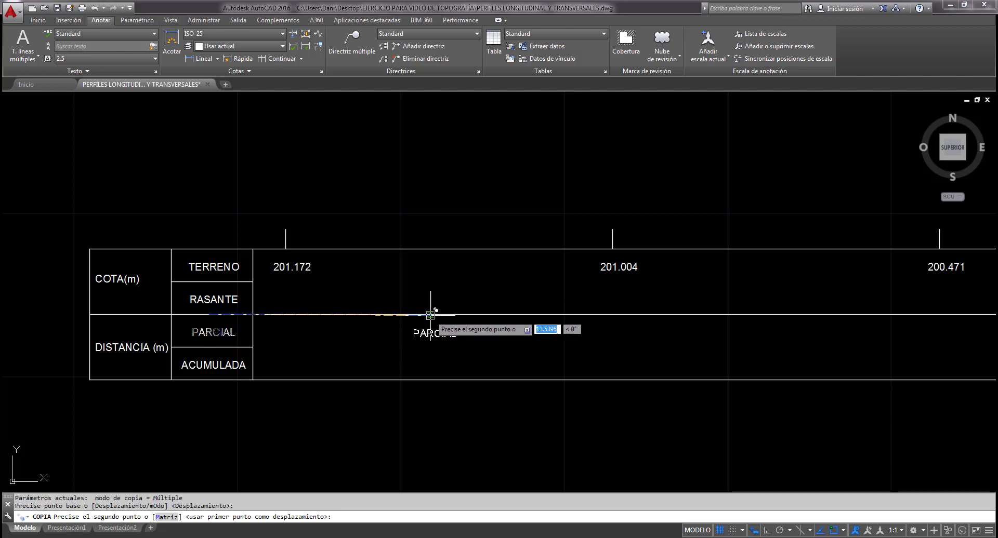
pyautogui.click(430, 315)
pyautogui.press('Escape')
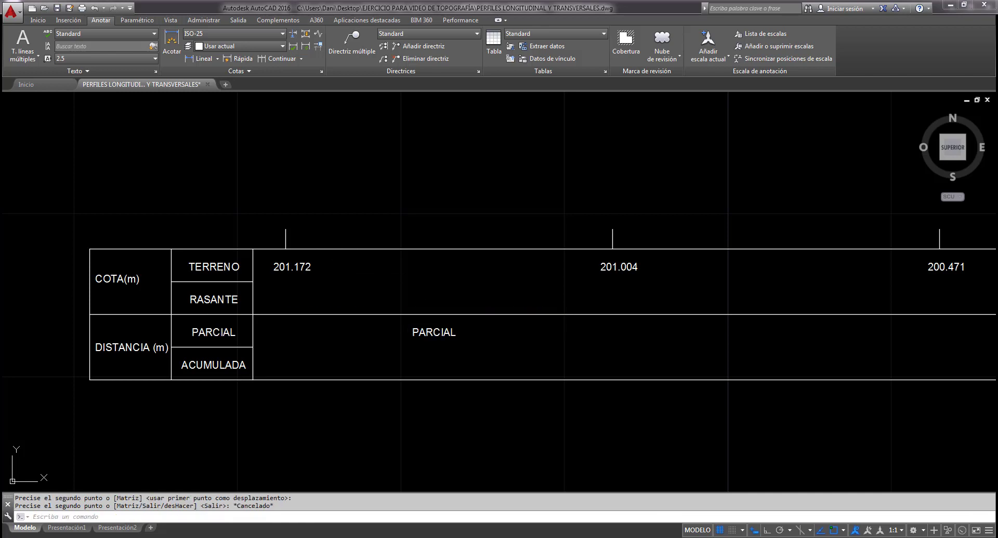
# Replace the copied PARCIAL text between the first two stations with 20.
pyautogui.doubleClick(451, 332)
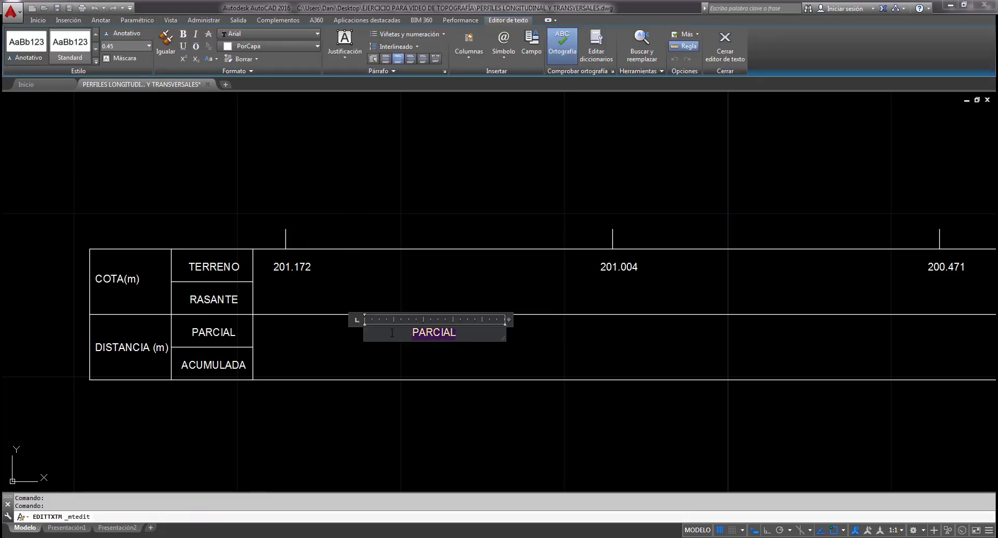
pyautogui.write('20')
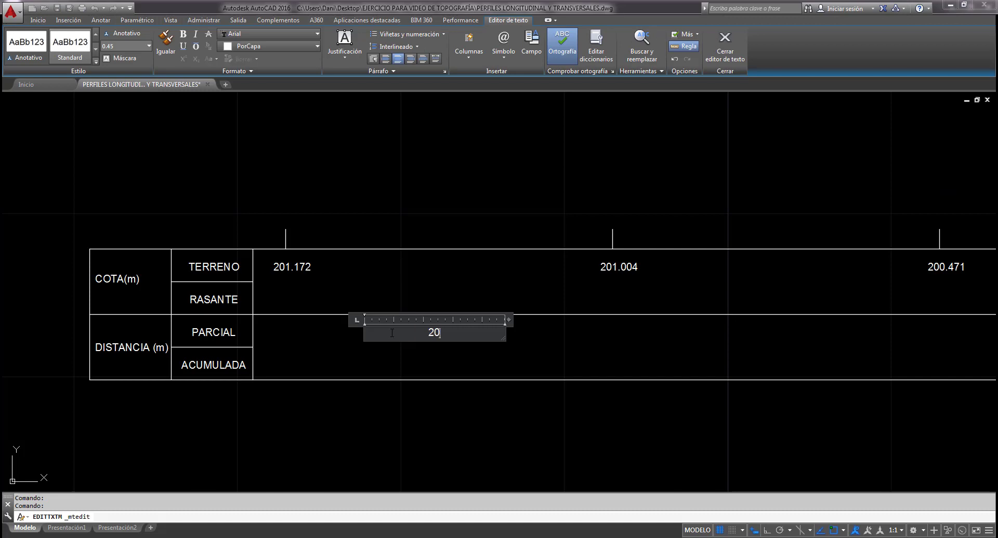
pyautogui.click(402, 288)
# Copy the 20 text into the next two station intervals, using the first tick's base and the second and third ticks' bases.
pyautogui.scroll(-2, 411, 209)
pyautogui.moveTo(411, 209); pyautogui.dragTo(329, 239, button='middle')
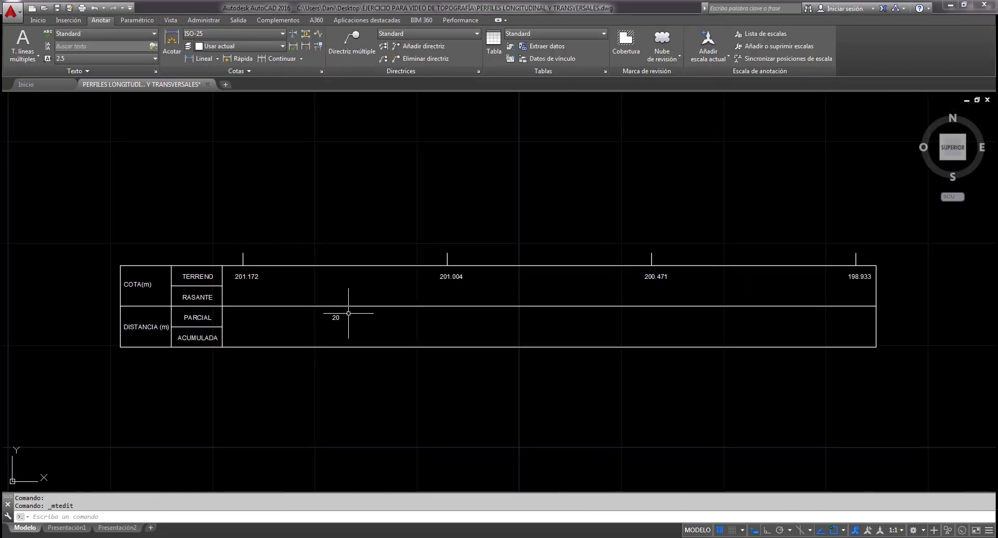
pyautogui.write('co')
pyautogui.press('Return')
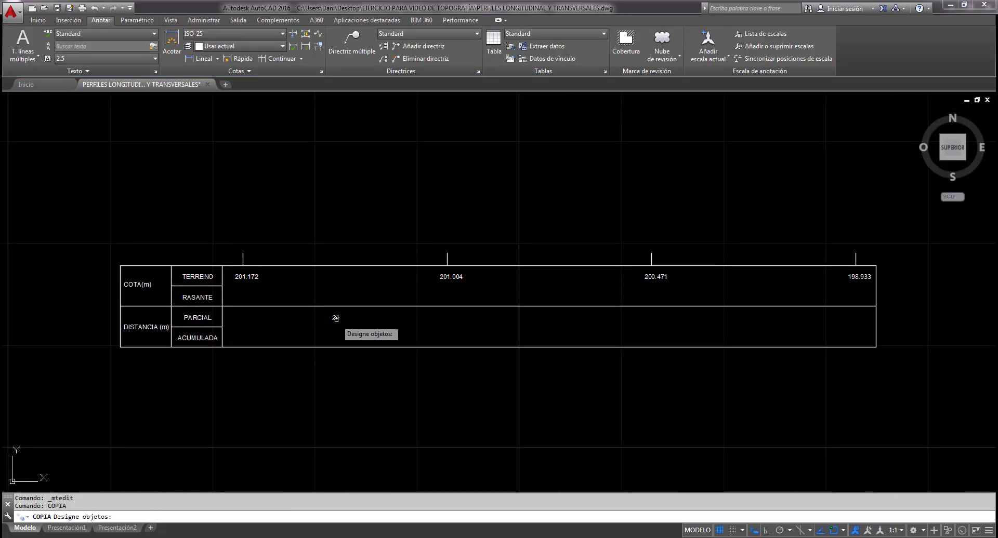
pyautogui.click(336, 318)
pyautogui.press('Return')
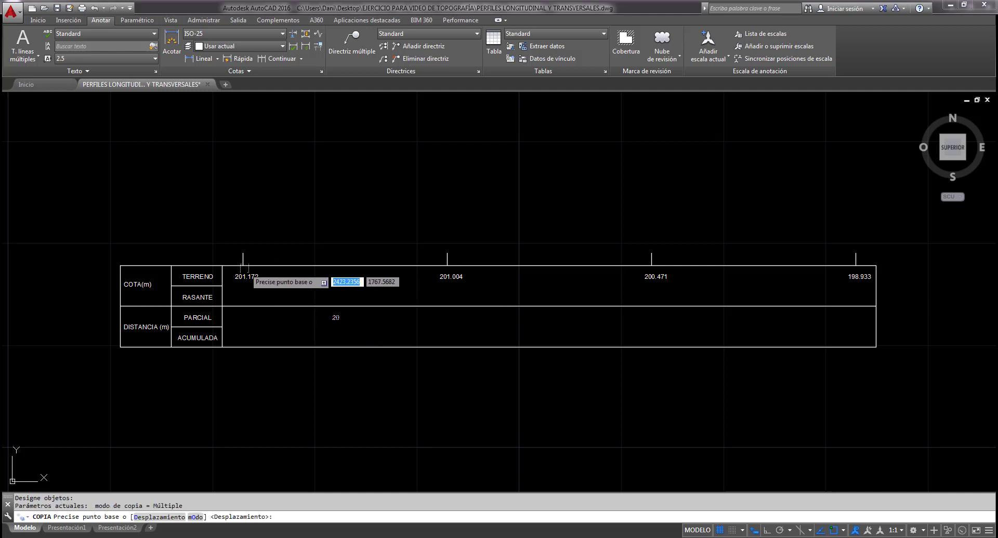
pyautogui.click(242, 265)
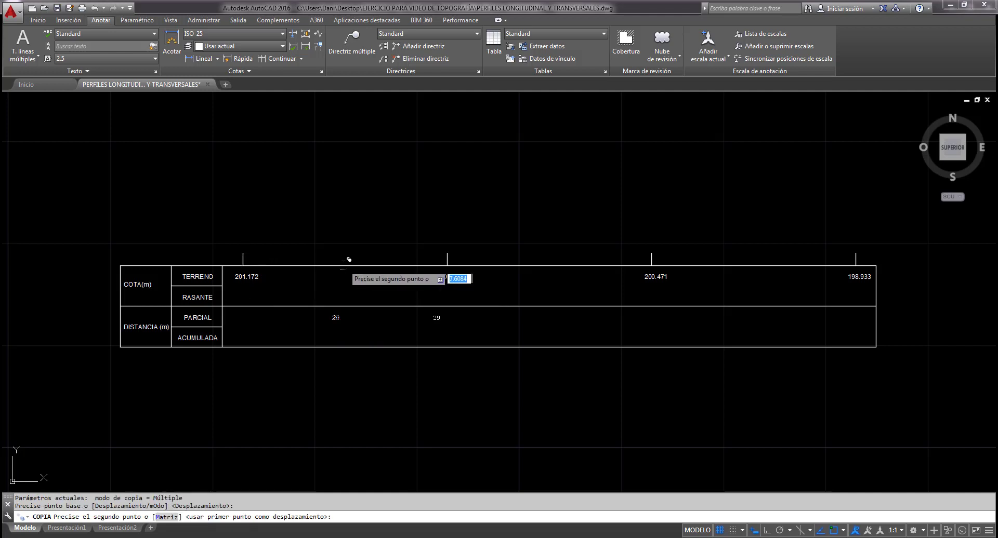
pyautogui.click(447, 265)
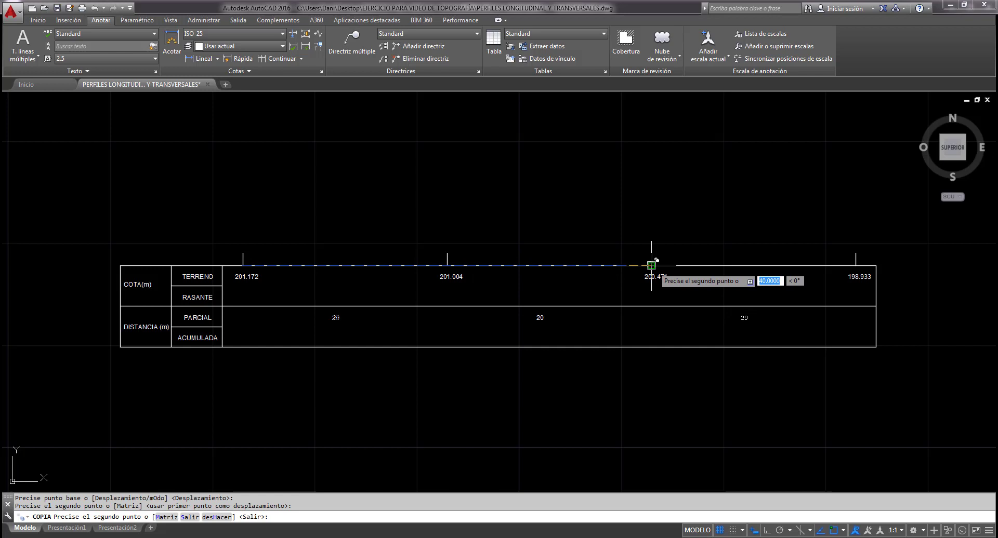
pyautogui.click(651, 266)
pyautogui.press('Escape')
# Change the PARCIAL distance text between the second and third stations to 40.
pyautogui.scroll(4, 530, 291)
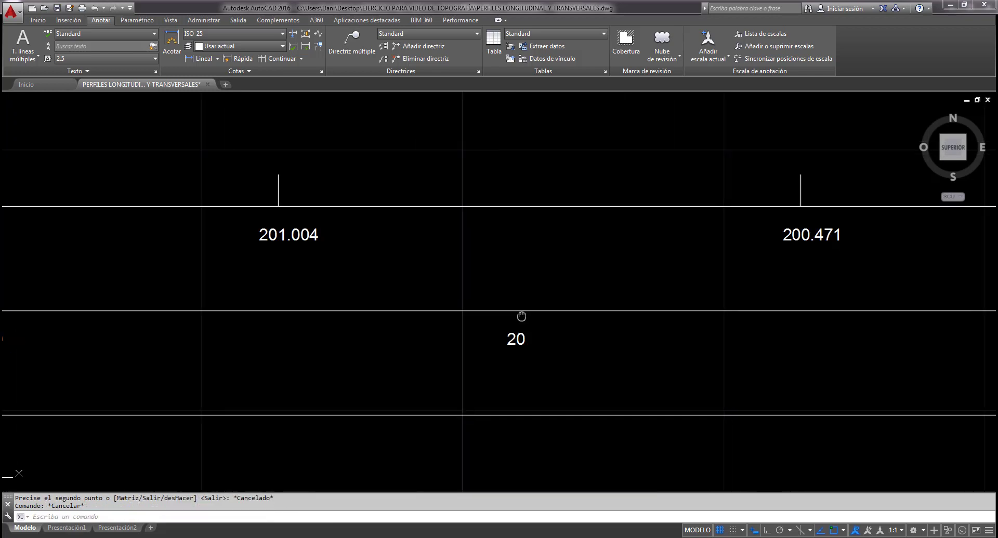
pyautogui.moveTo(521, 317); pyautogui.dragTo(503, 310, button='middle')
pyautogui.doubleClick(505, 332)
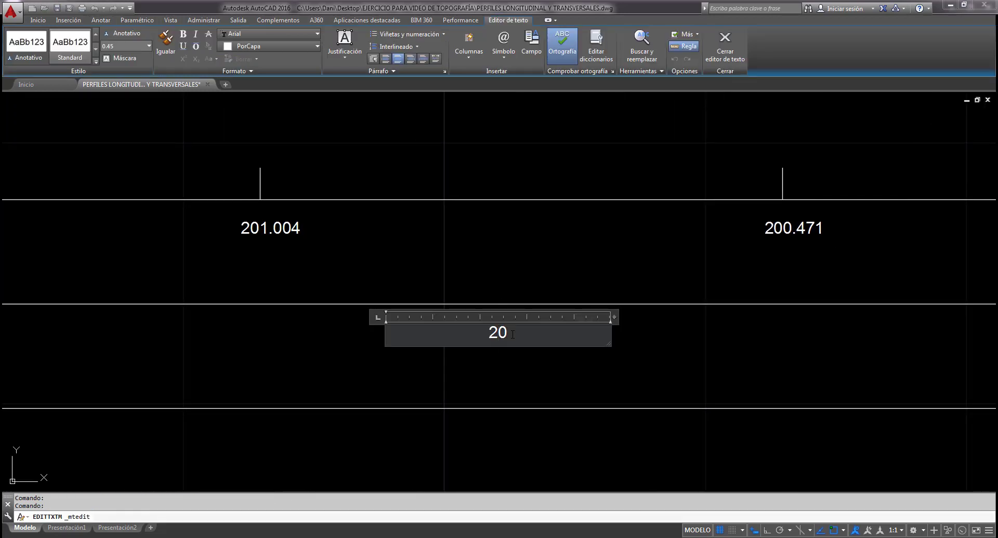
pyautogui.moveTo(513, 334); pyautogui.dragTo(476, 331)
pyautogui.write('40')
pyautogui.click(474, 356)
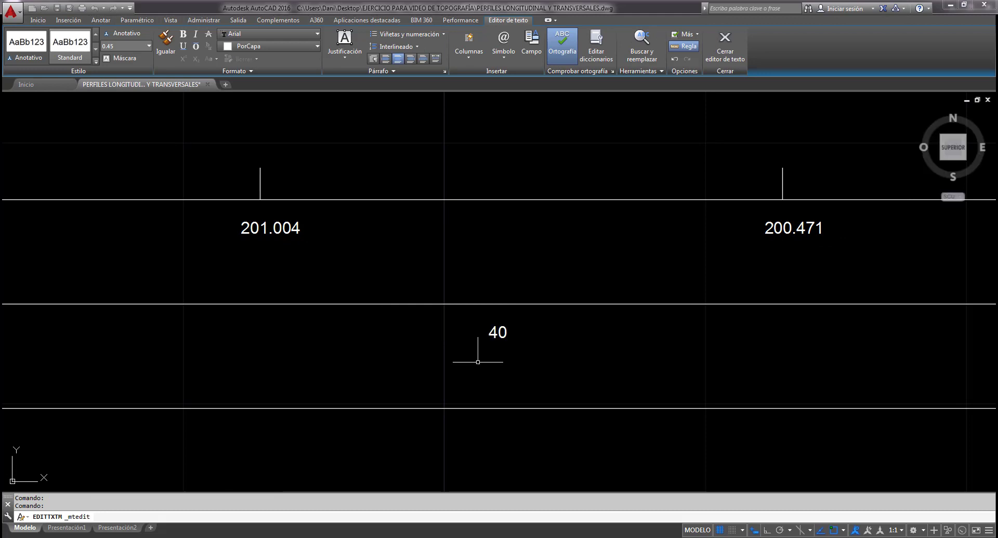
# Change the PARCIAL distance text between the third and fourth stations to 60.
pyautogui.scroll(-5, 504, 345)
pyautogui.moveTo(504, 345); pyautogui.dragTo(410, 358, button='middle')
pyautogui.doubleClick(462, 337)
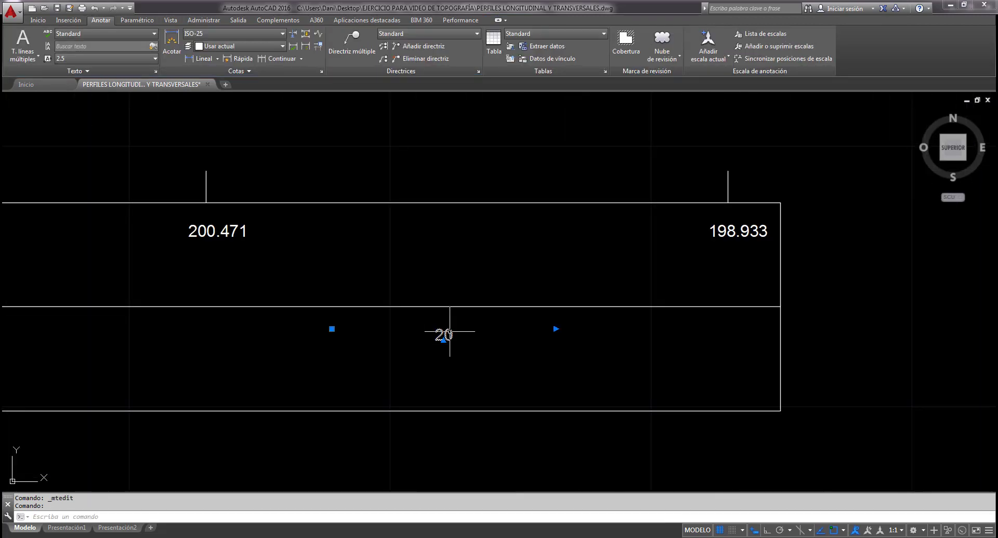
pyautogui.write('60')
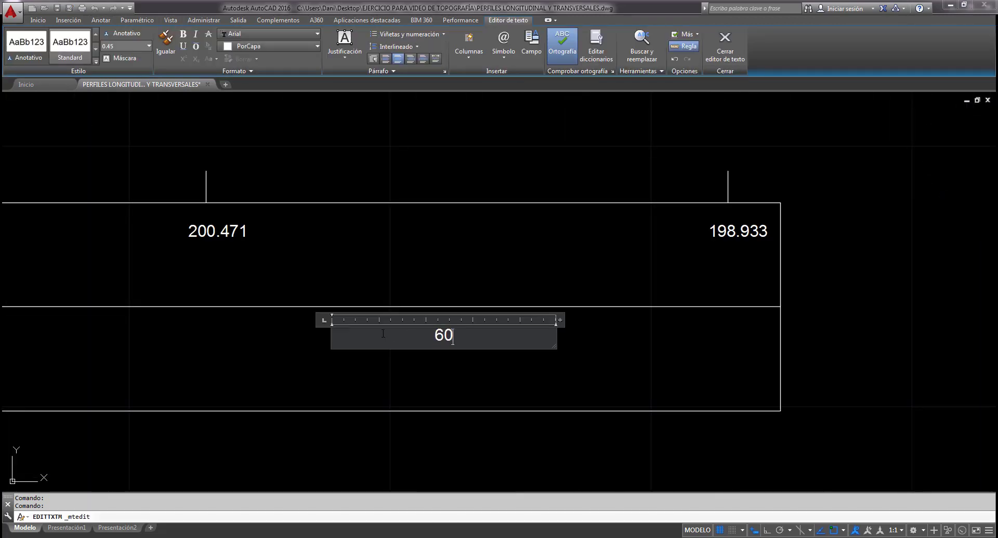
pyautogui.click(325, 396)
pyautogui.scroll(-3, 334, 396)
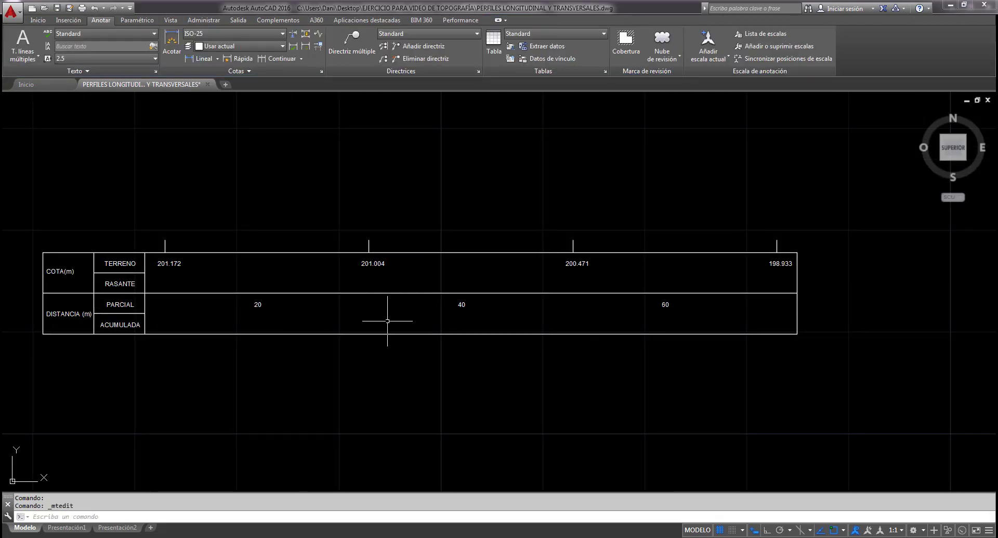
# Copy the first station's TERRENO elevation text straight down into the ACUMULADA row.
pyautogui.press('Escape')
pyautogui.press('Escape')
pyautogui.write('C')
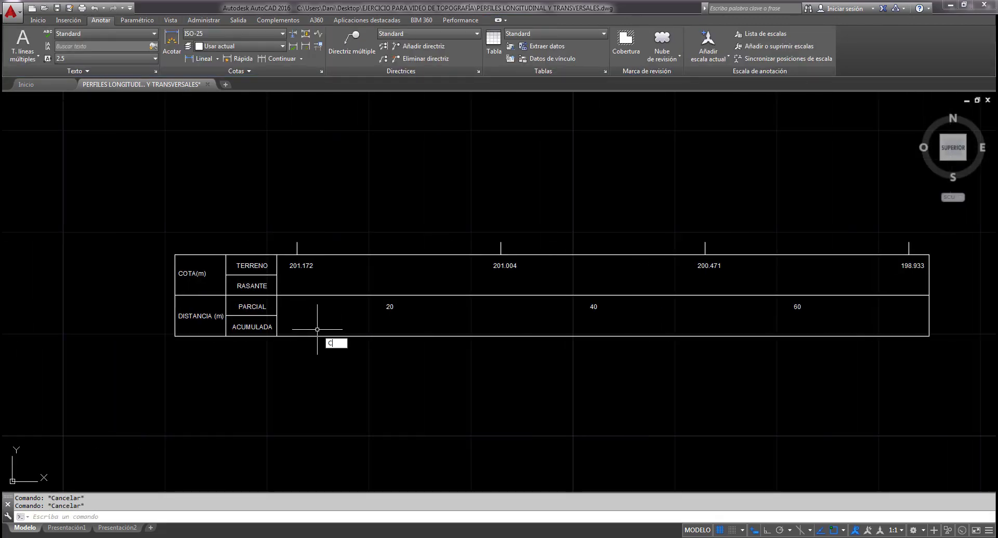
pyautogui.write('OPIA')
pyautogui.press('Return')
pyautogui.scroll(2, 291, 268)
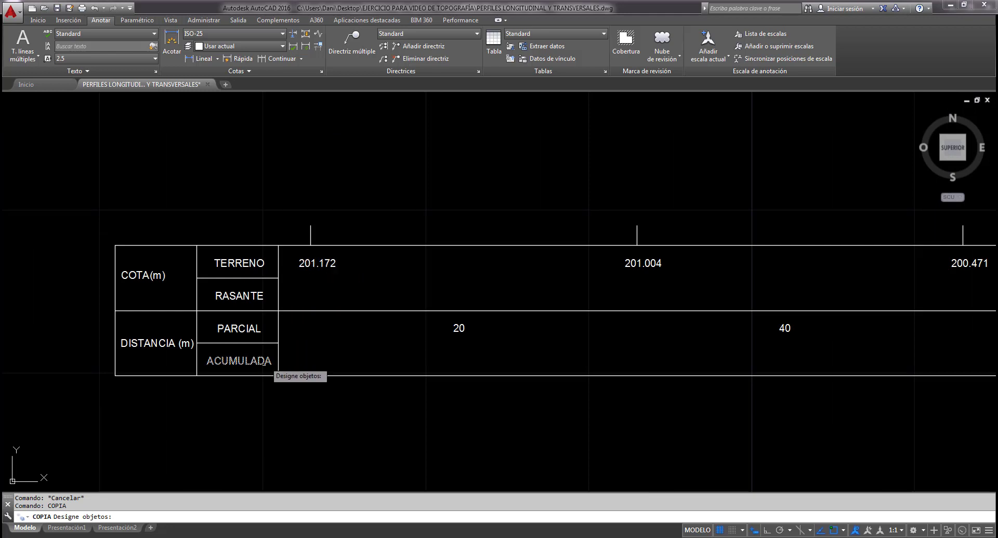
pyautogui.click(319, 263)
pyautogui.press('Return')
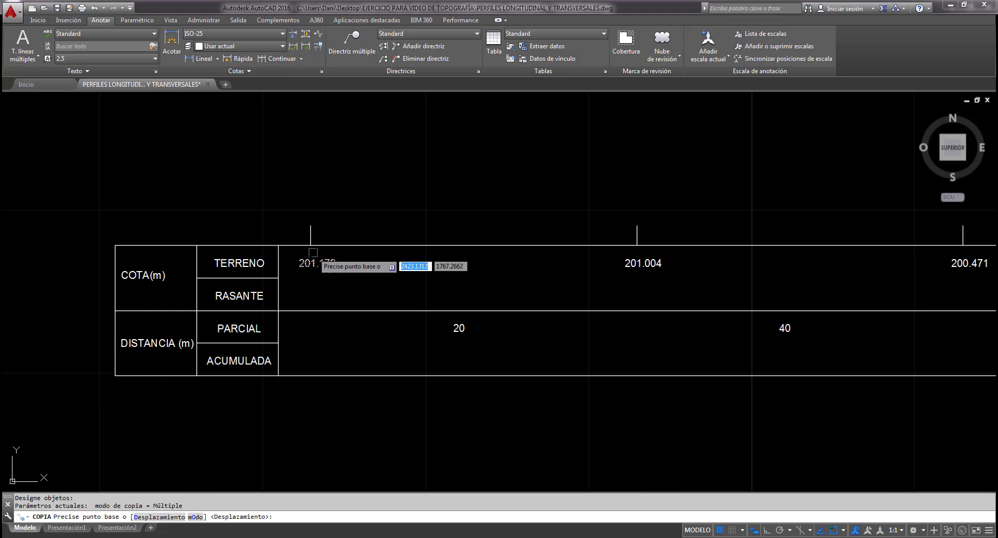
pyautogui.click(310, 245)
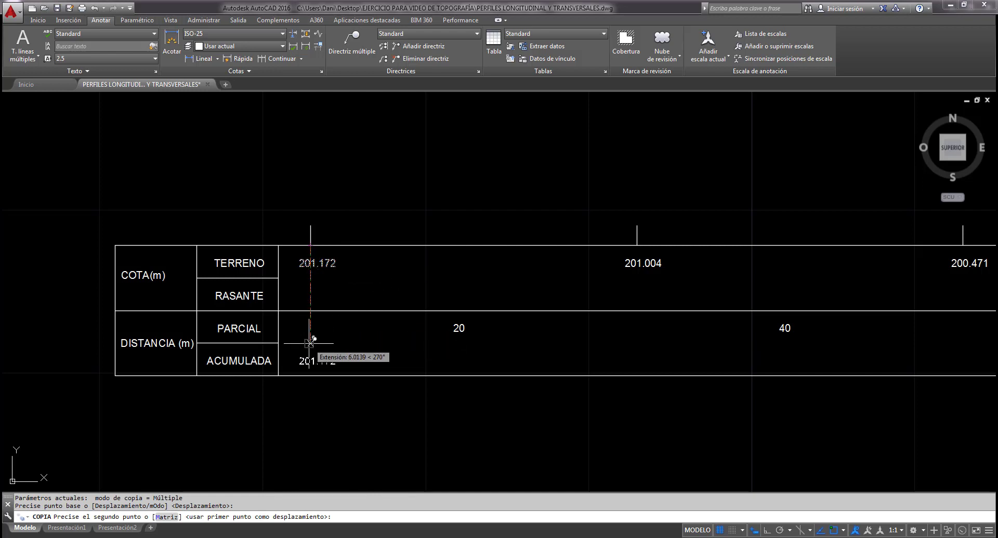
pyautogui.click(311, 343)
pyautogui.scroll(4, 309, 355)
pyautogui.press('Escape')
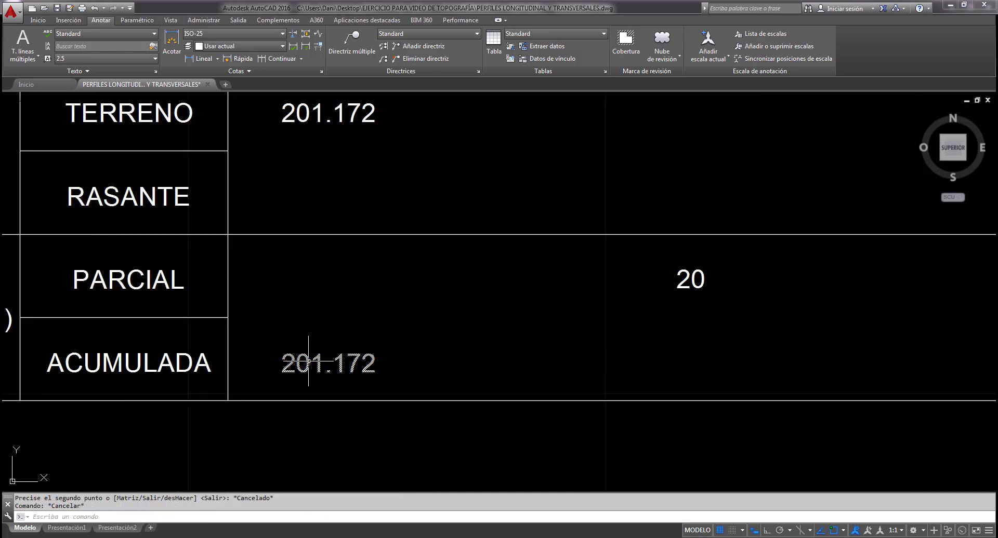
# Replace the copied text in the first station's ACUMULADA cell with 0+000.
pyautogui.doubleClick(310, 367)
pyautogui.hotkey('ctrl', 'a')
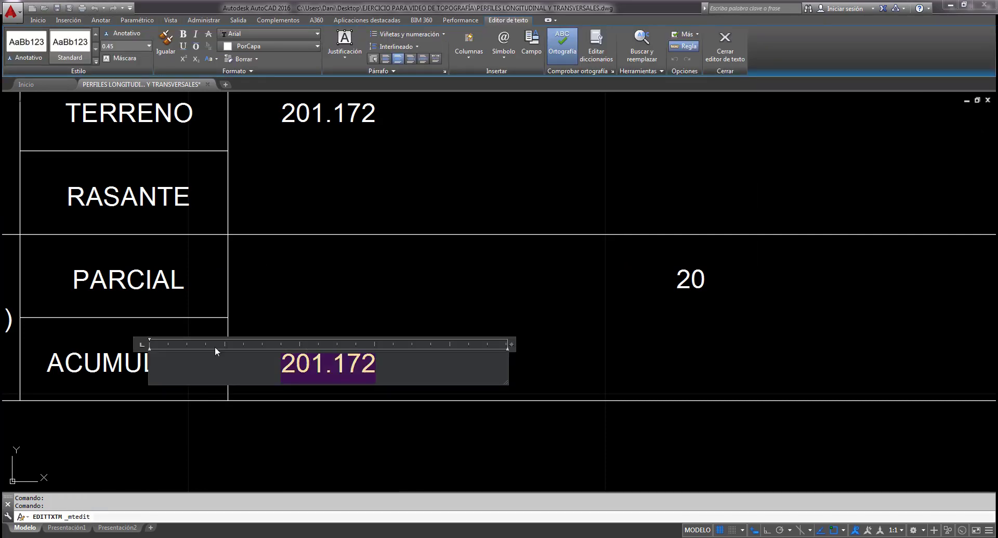
pyautogui.write('+')
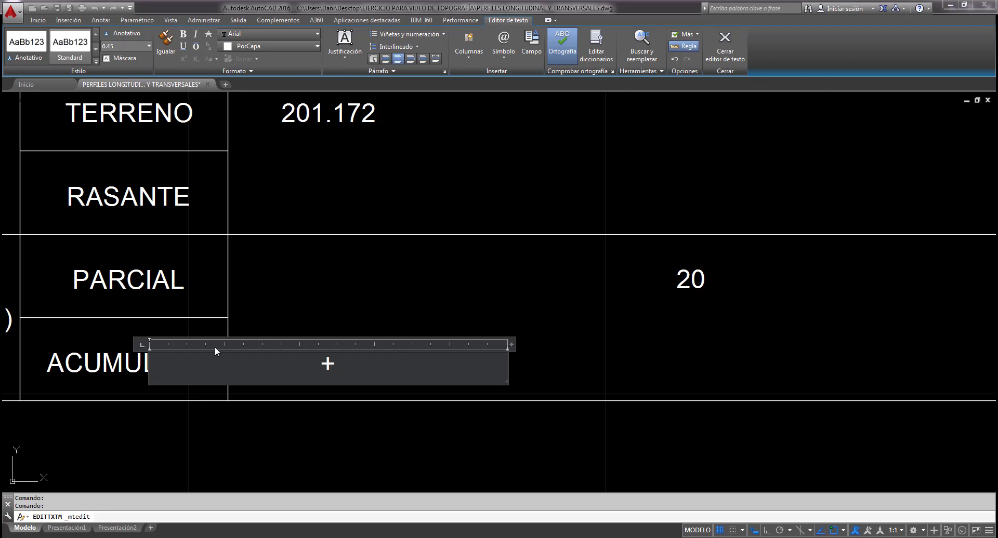
pyautogui.press('BackSpace')
pyautogui.write('0.')
pyautogui.press('BackSpace')
pyautogui.write('+000')
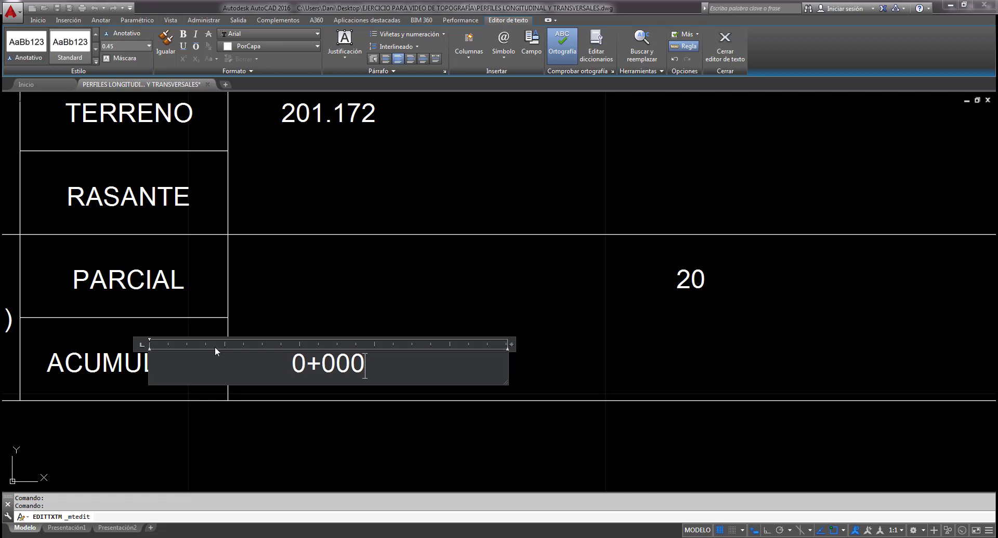
pyautogui.click(342, 281)
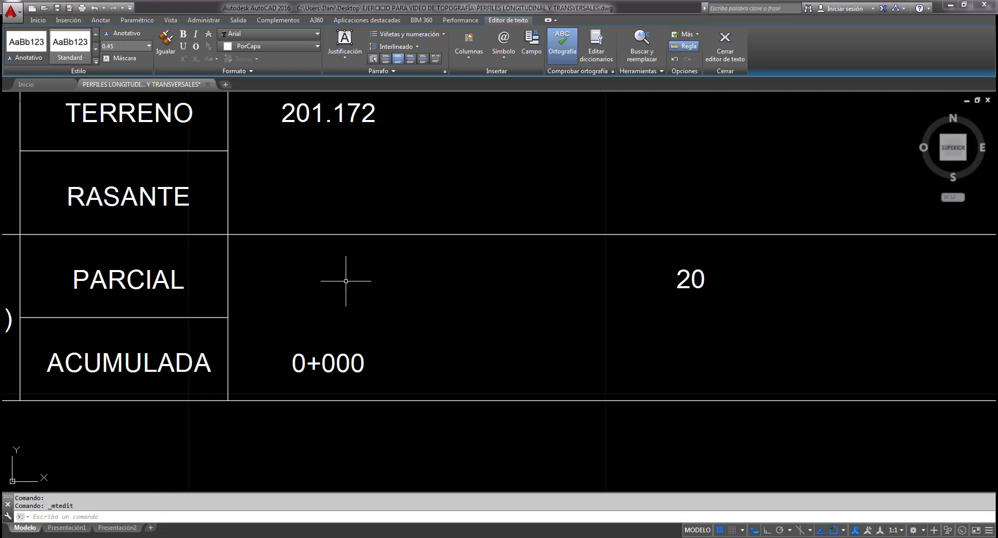
# Copy the 0+000 text to the second, third and fourth stations, using the bases of the station ticks as reference points.
pyautogui.scroll(-4, 345, 281)
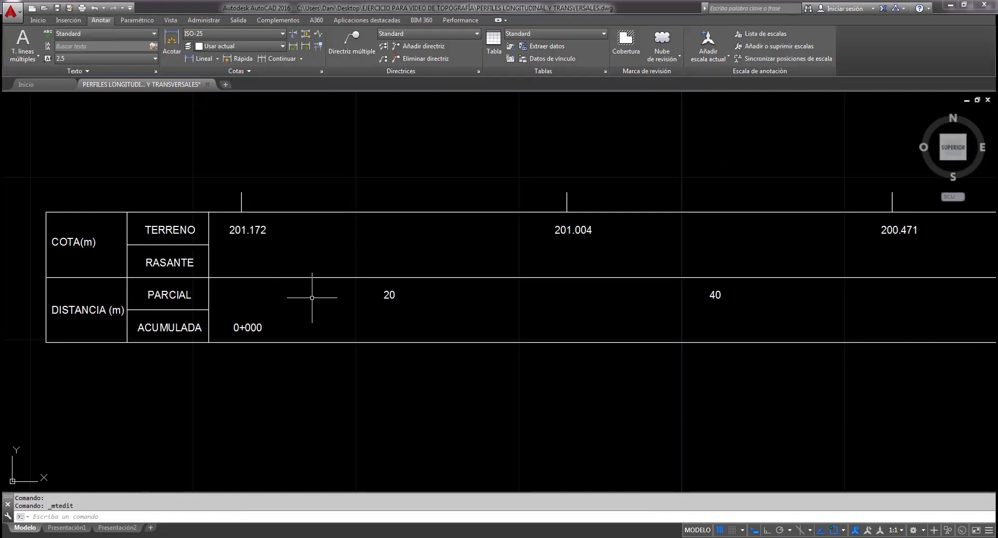
pyautogui.write('co')
pyautogui.press('Return')
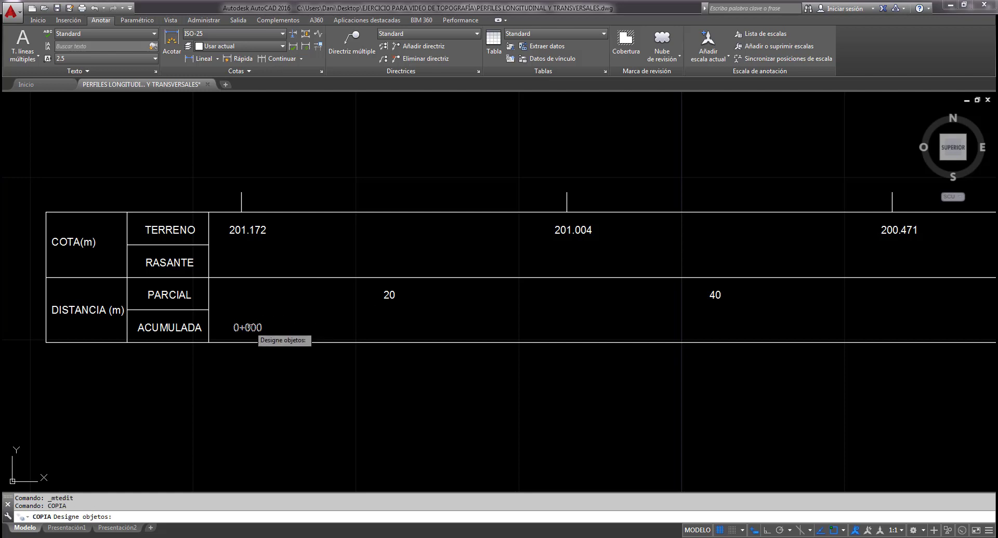
pyautogui.click(248, 327)
pyautogui.press('Return')
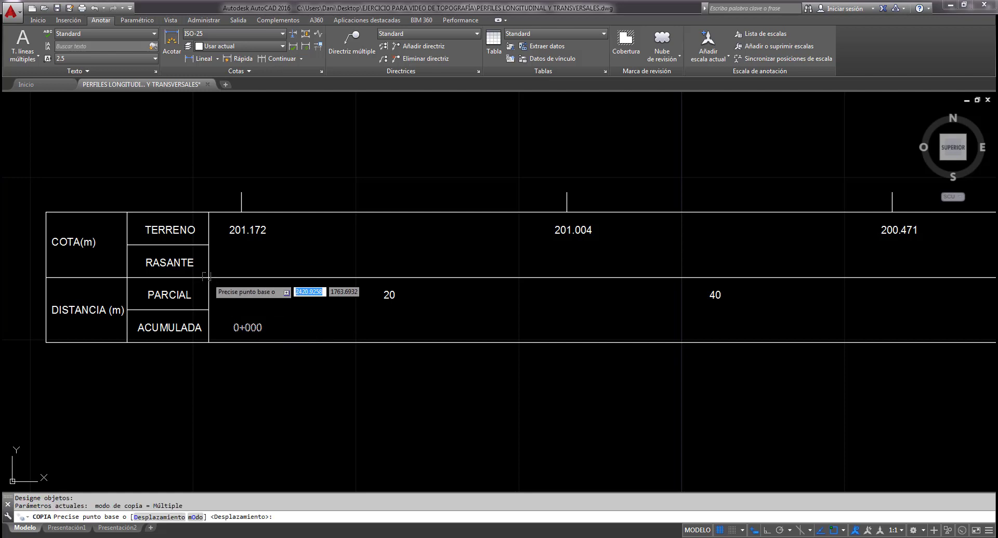
pyautogui.click(241, 213)
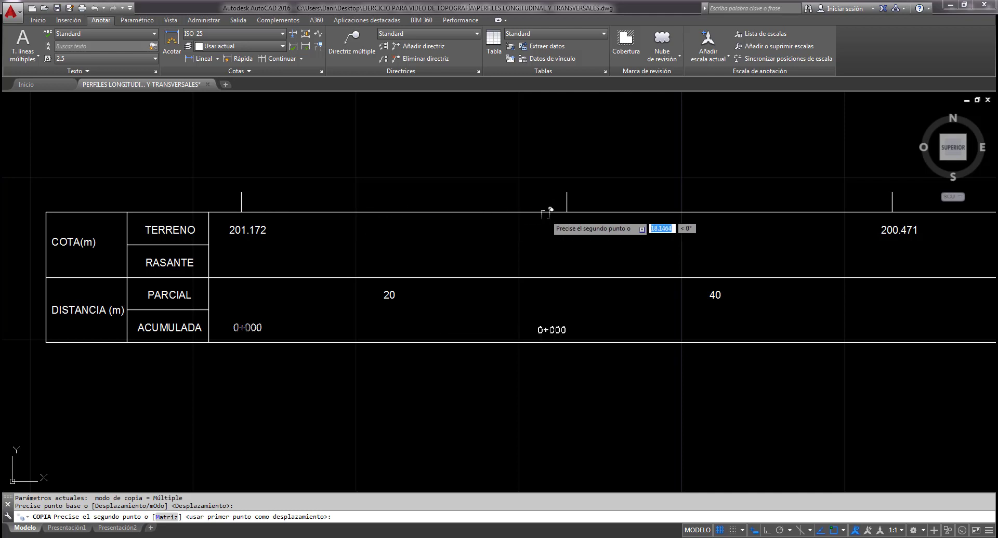
pyautogui.click(567, 212)
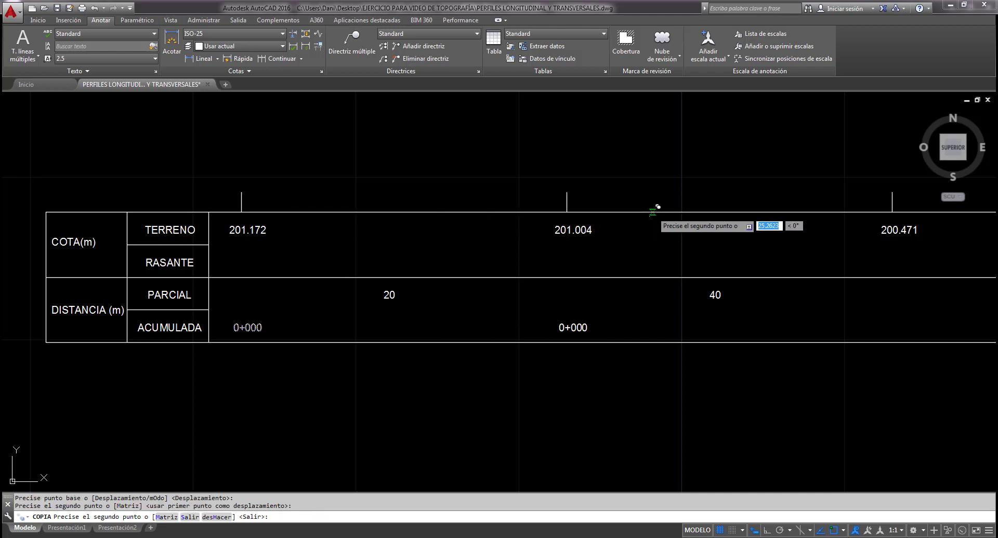
pyautogui.moveTo(652, 212); pyautogui.dragTo(578, 215, button='middle')
pyautogui.scroll(-1, 818, 215)
pyautogui.moveTo(818, 214); pyautogui.dragTo(759, 222, button='middle')
pyautogui.scroll(1, 759, 223)
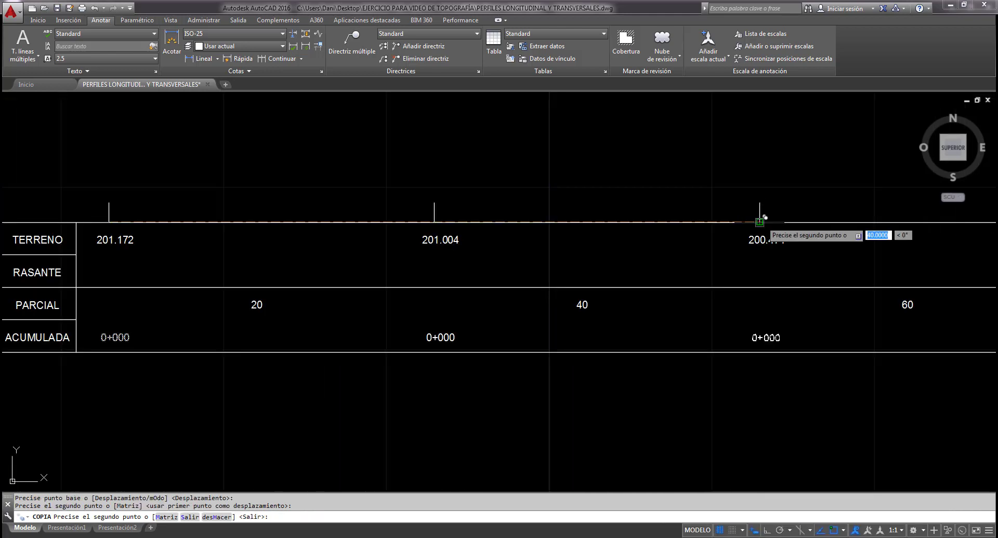
pyautogui.click(759, 222)
pyautogui.scroll(-2, 670, 221)
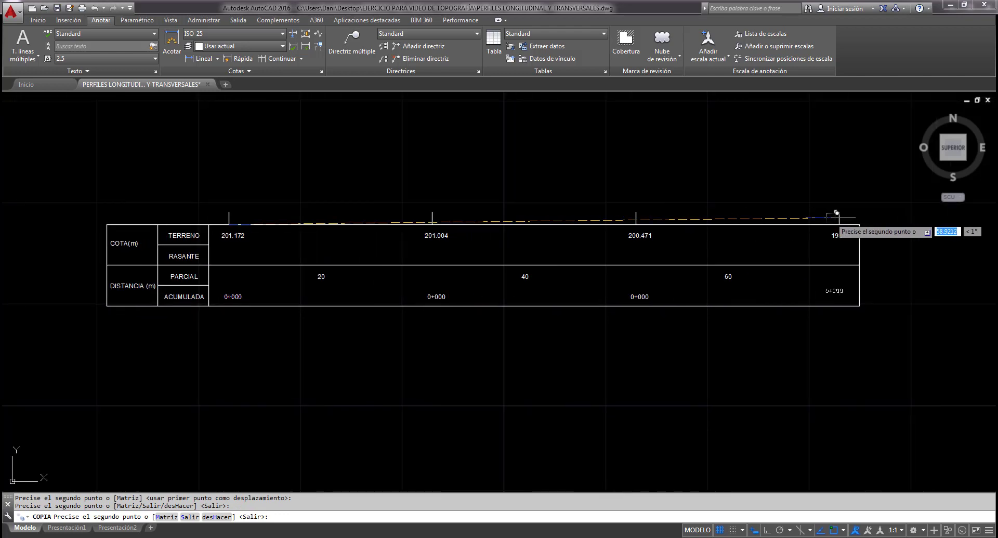
pyautogui.click(839, 225)
pyautogui.press('Escape')
pyautogui.press('Escape')
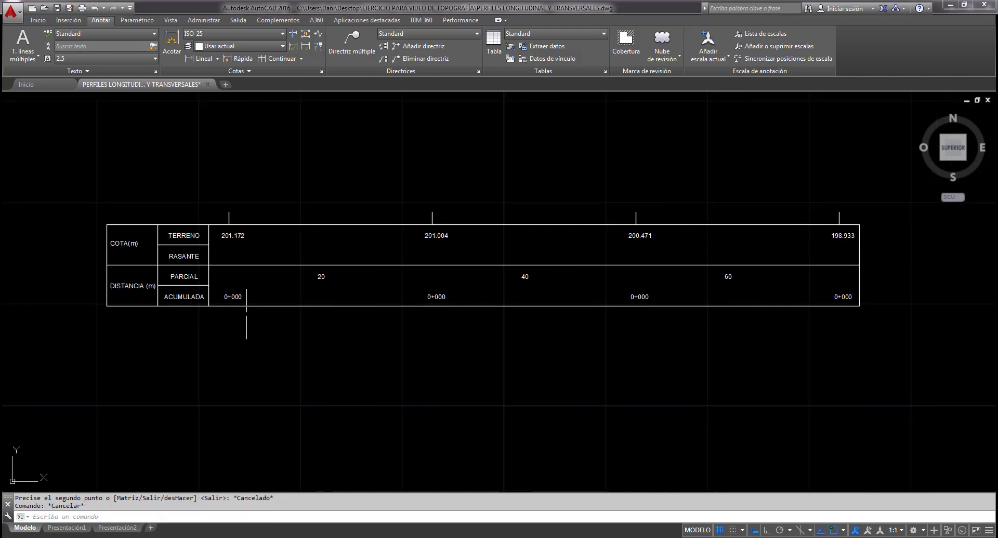
# Change the ACUMULADA distance text at the second station to 0+020.
pyautogui.scroll(4, 242, 299)
pyautogui.scroll(-4, 214, 293)
pyautogui.scroll(4, 491, 249)
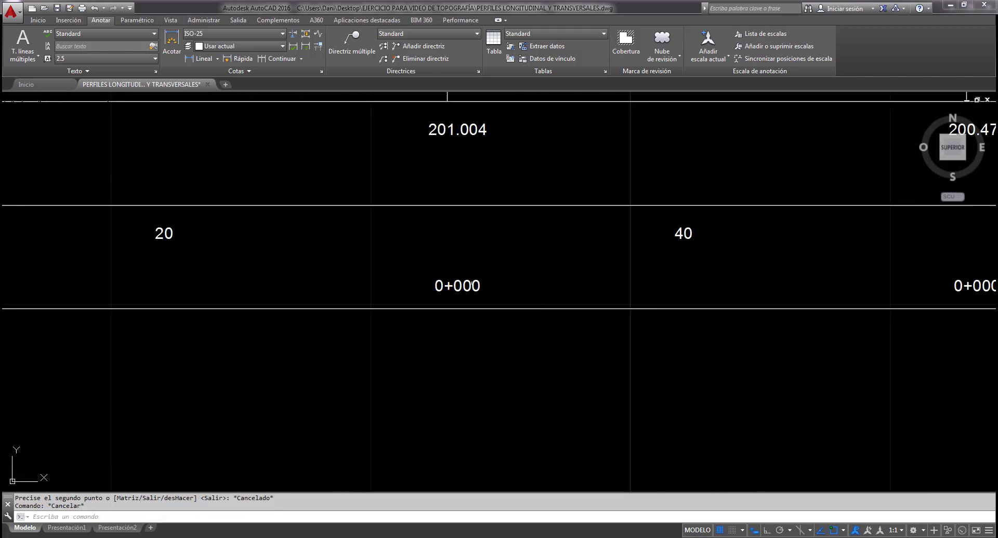
pyautogui.click(468, 283)
pyautogui.doubleClick(468, 283)
pyautogui.moveTo(462, 285); pyautogui.dragTo(507, 282)
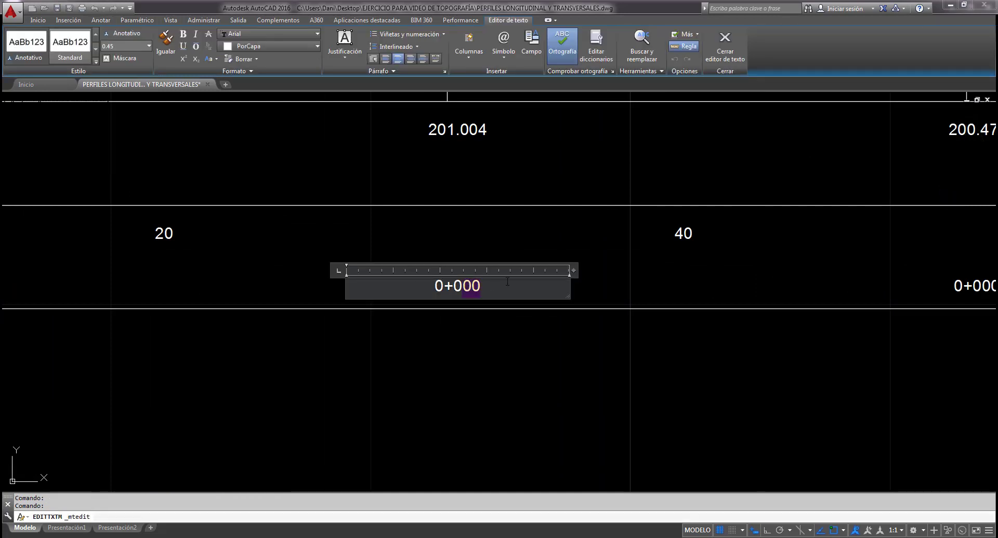
pyautogui.write('20')
pyautogui.click(523, 337)
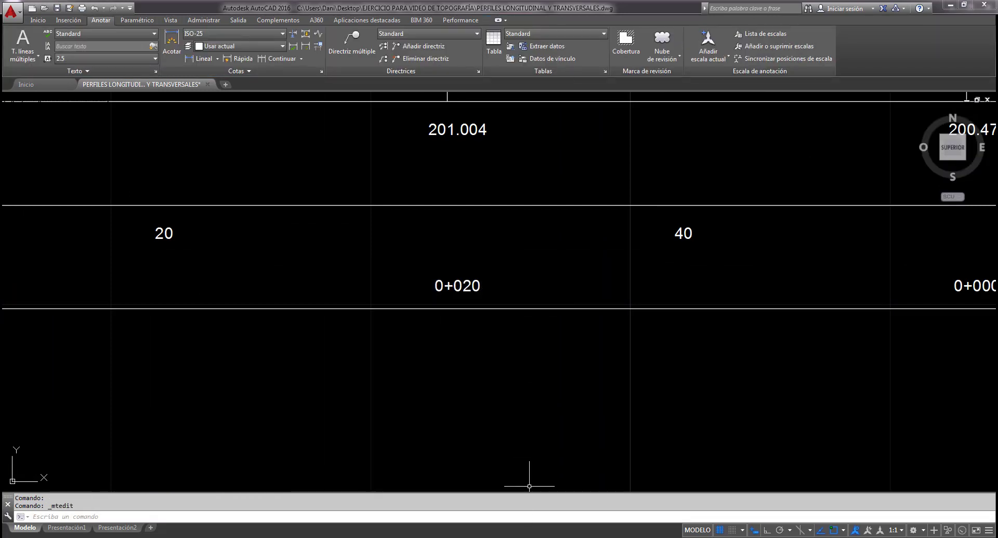
pyautogui.click(947, 504)
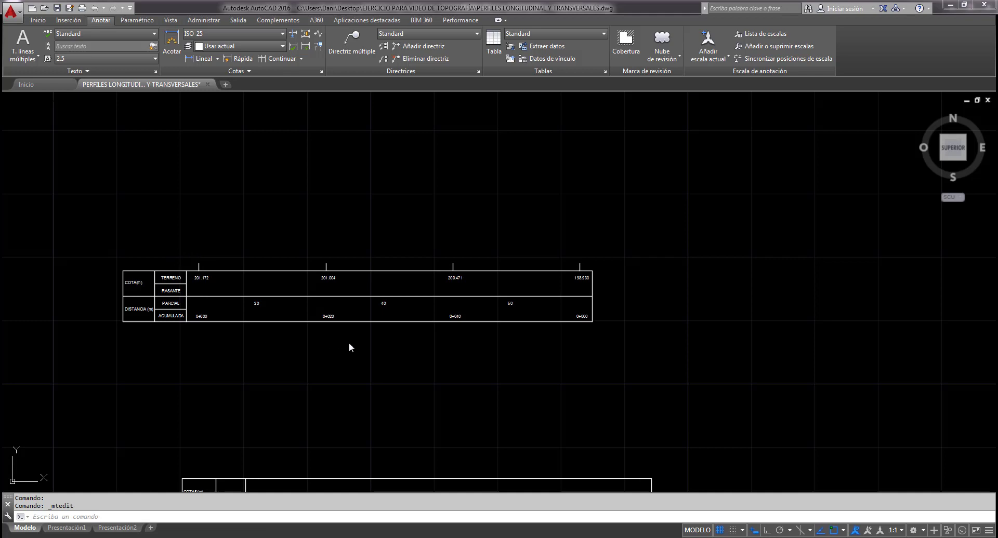
# Draw a leader polyline above TERRENO with a horizontal segment, a diagonal down to the table's upper edge, and a short upward arrowhead segment.
pyautogui.scroll(4, 151, 276)
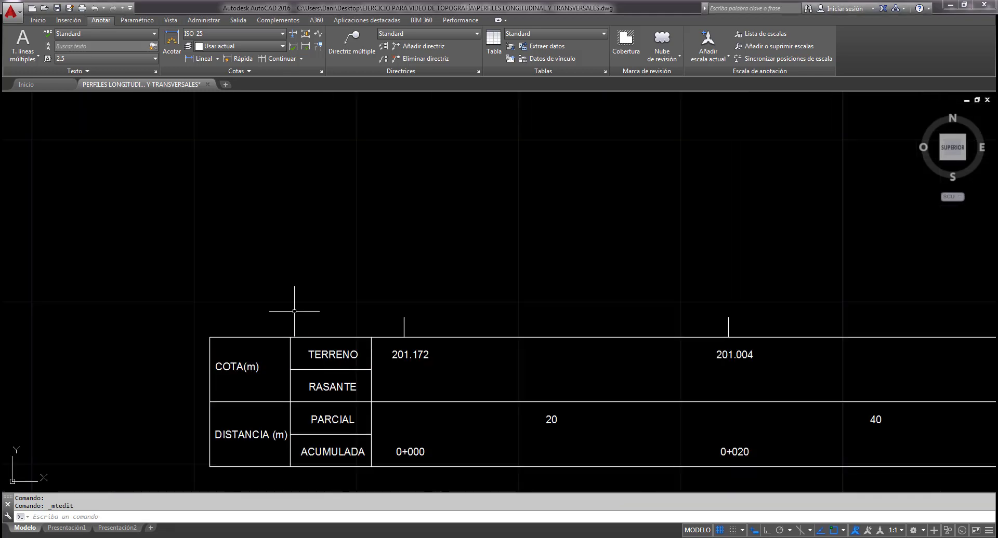
pyautogui.write('PL')
pyautogui.press('Return')
pyautogui.scroll(4, 291, 307)
pyautogui.moveTo(272, 316); pyautogui.dragTo(367, 285, button='middle')
pyautogui.scroll(-2, 345, 279)
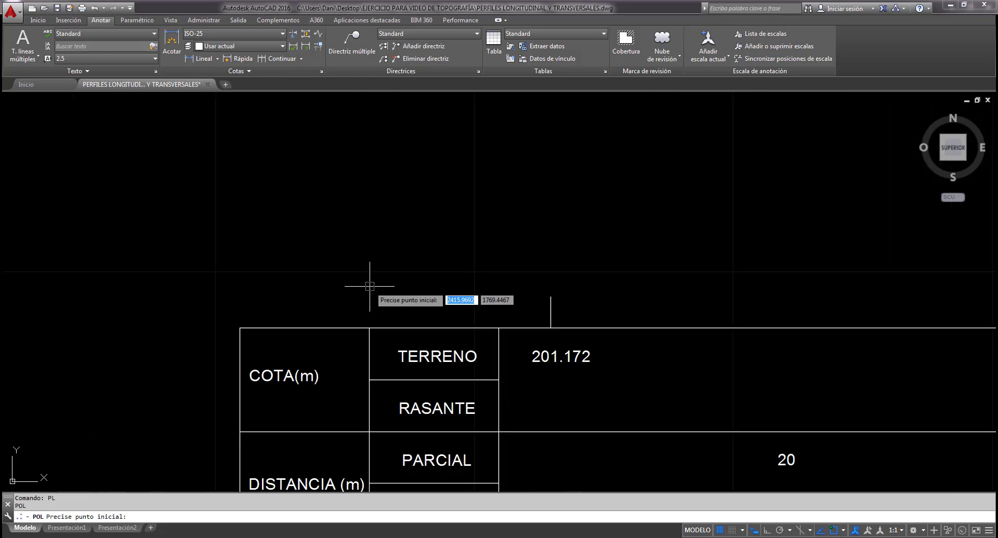
pyautogui.click(328, 263)
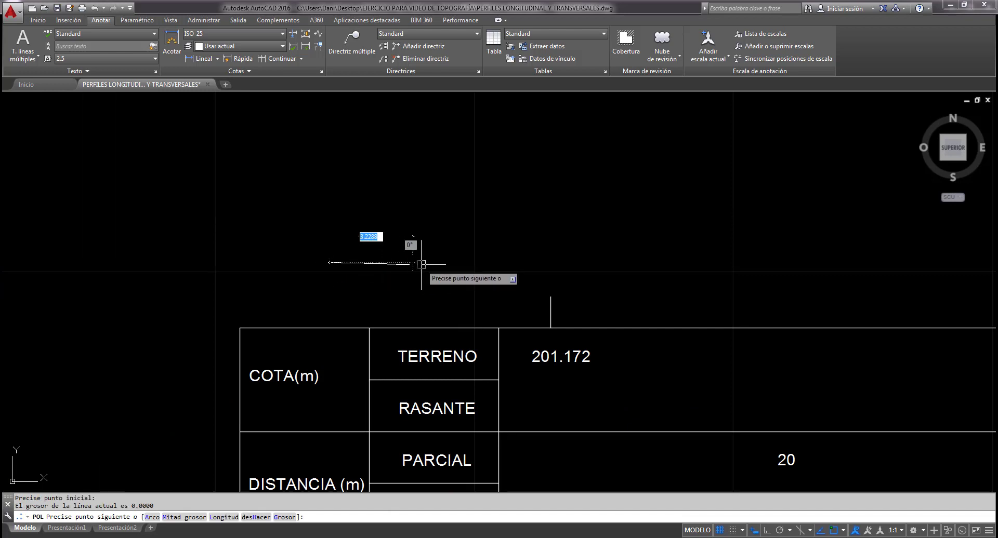
pyautogui.press('F8')
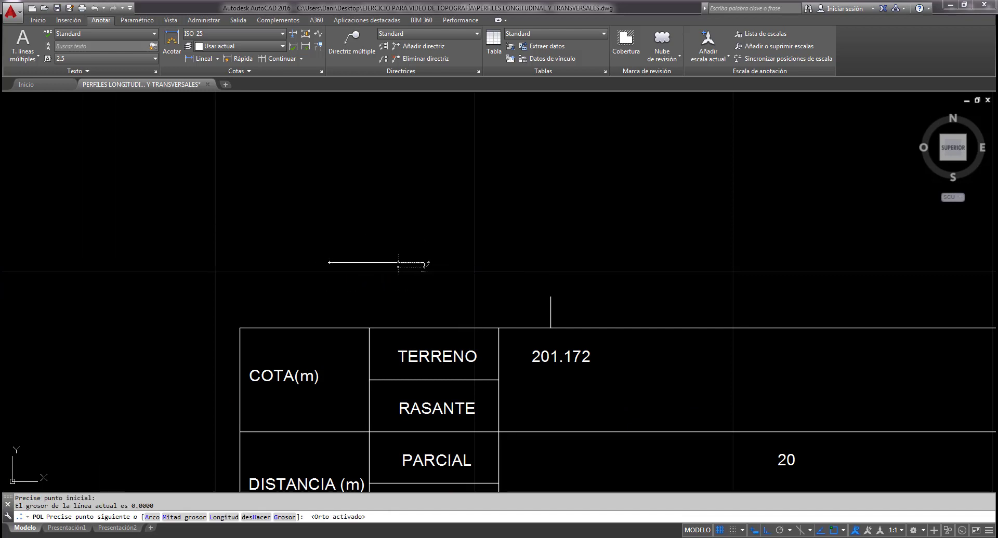
pyautogui.click(424, 263)
pyautogui.press('F8')
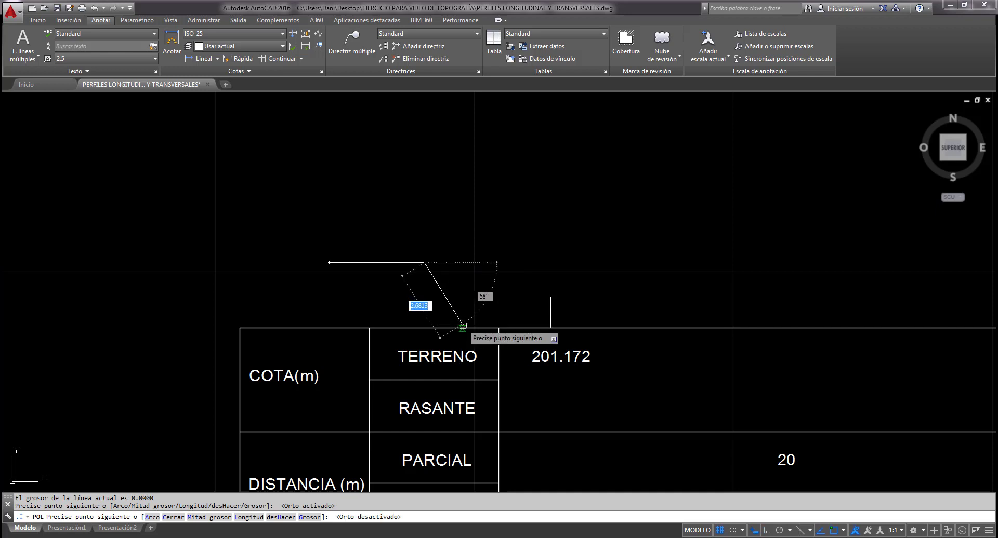
pyautogui.click(462, 327)
pyautogui.scroll(4, 461, 312)
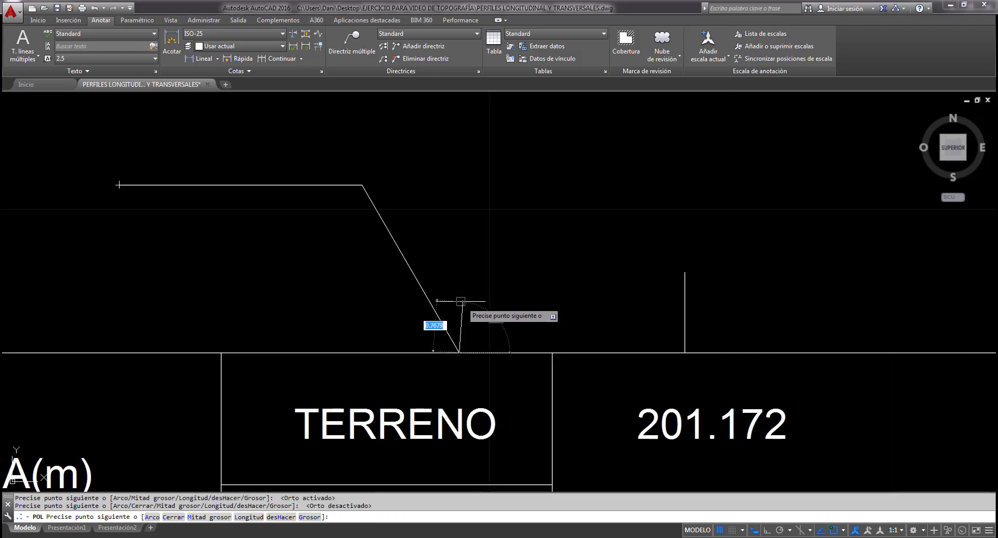
pyautogui.press('Escape')
pyautogui.write('si')
pyautogui.press('Return')
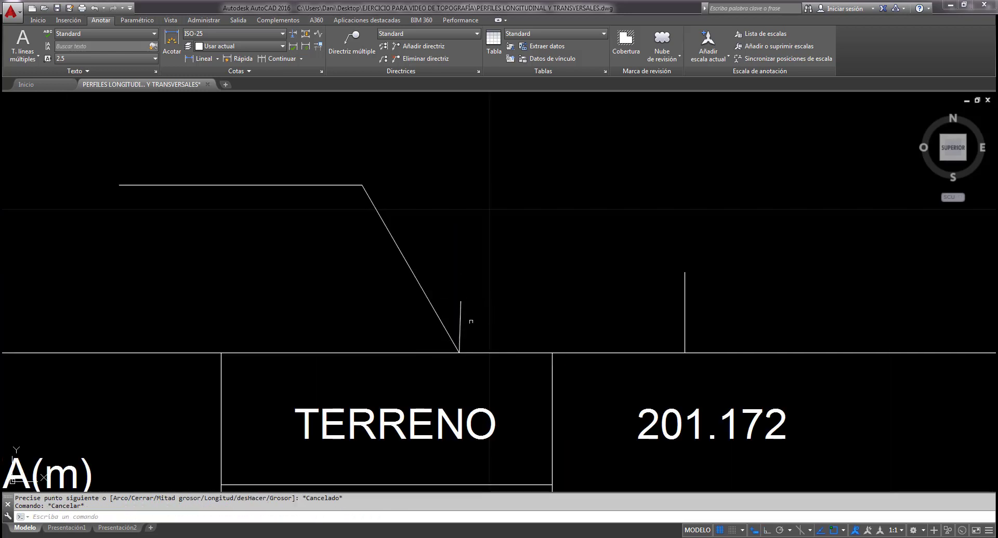
pyautogui.click(473, 332)
pyautogui.click(460, 307)
pyautogui.press('Return')
pyautogui.click(458, 353)
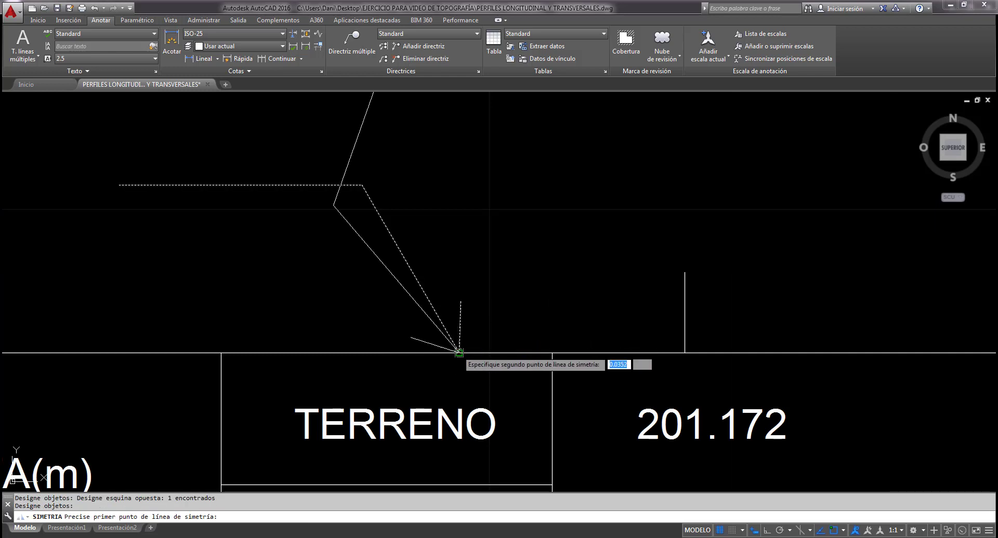
pyautogui.press('Escape')
# Explode the leader polyline above the table into separate line segments.
pyautogui.scroll(-2, 413, 235)
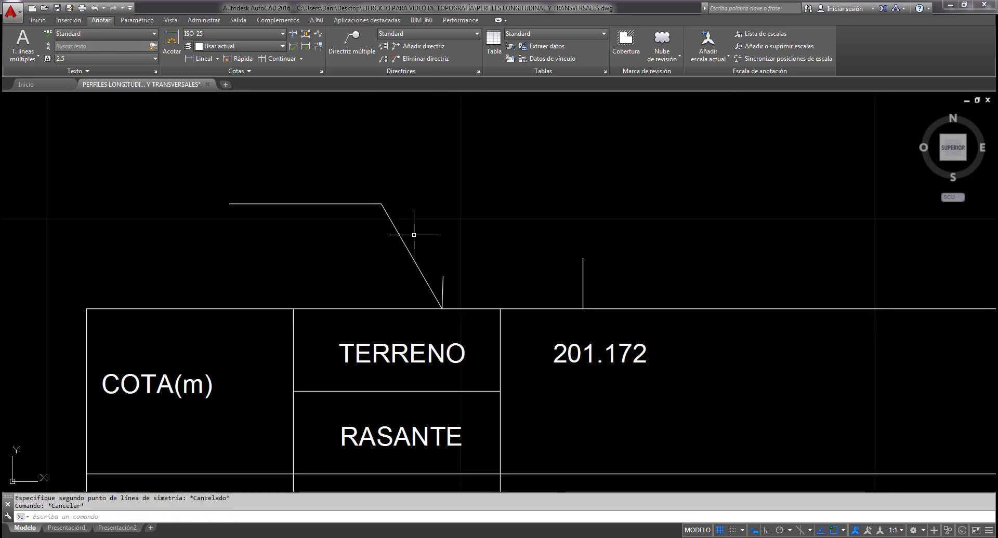
pyautogui.write('explode')
pyautogui.press('Return')
pyautogui.click(413, 235)
pyautogui.click(390, 258)
pyautogui.press('Escape')
pyautogui.press('Escape')
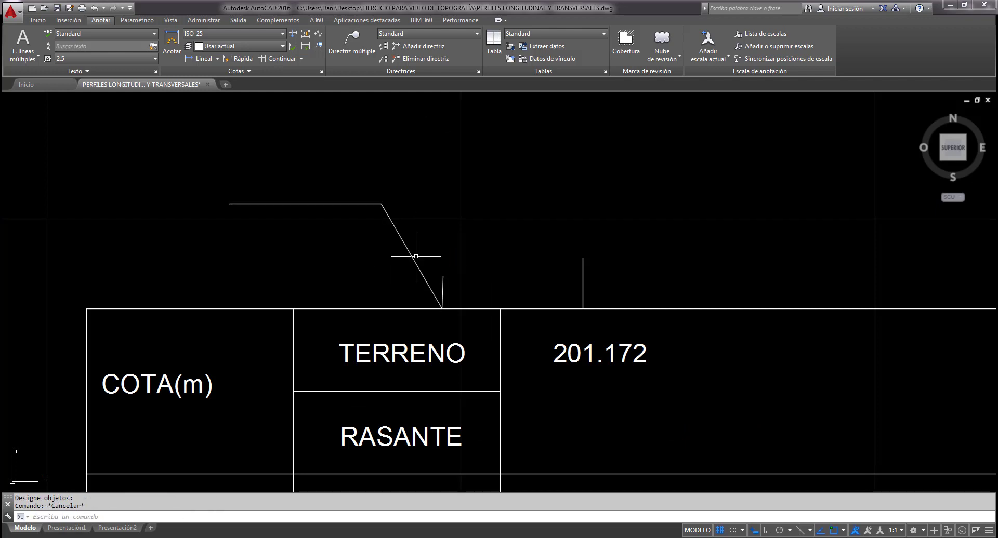
pyautogui.click(428, 259)
pyautogui.click(451, 311)
pyautogui.press('Return')
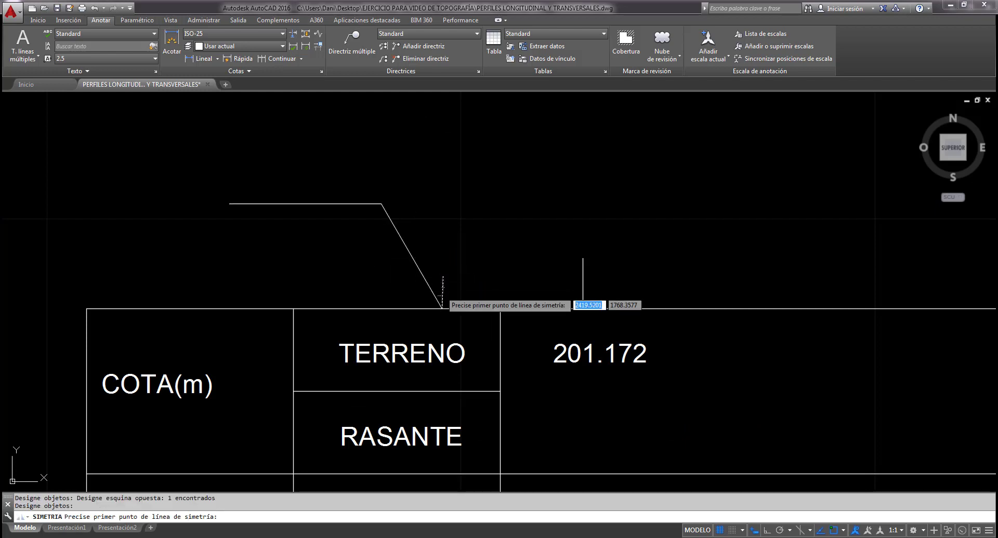
pyautogui.click(442, 308)
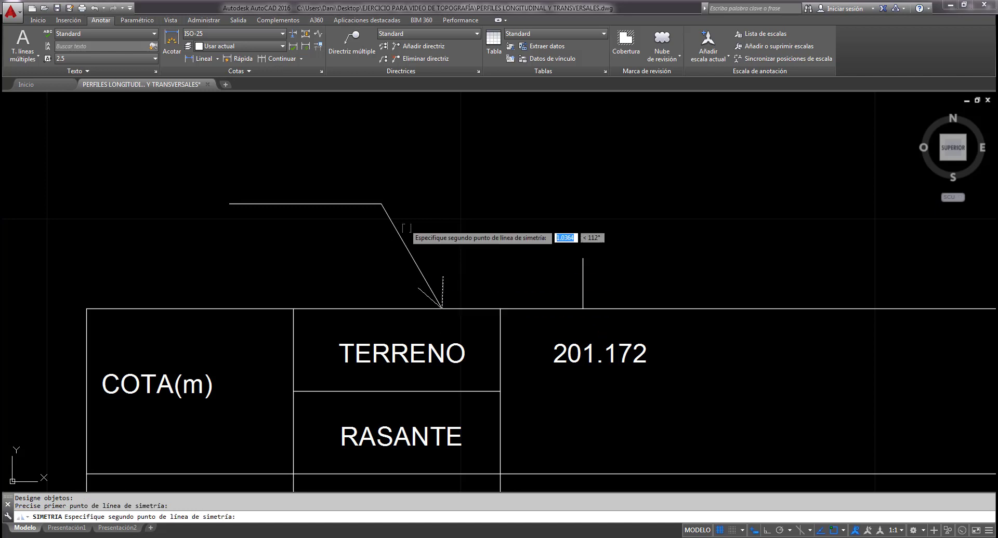
pyautogui.click(378, 204)
pyautogui.press('Escape')
# Mirror the leader's short arrowhead segment across the diagonal line, keeping the source segment, to complete the arrowhead.
pyautogui.press('Return')
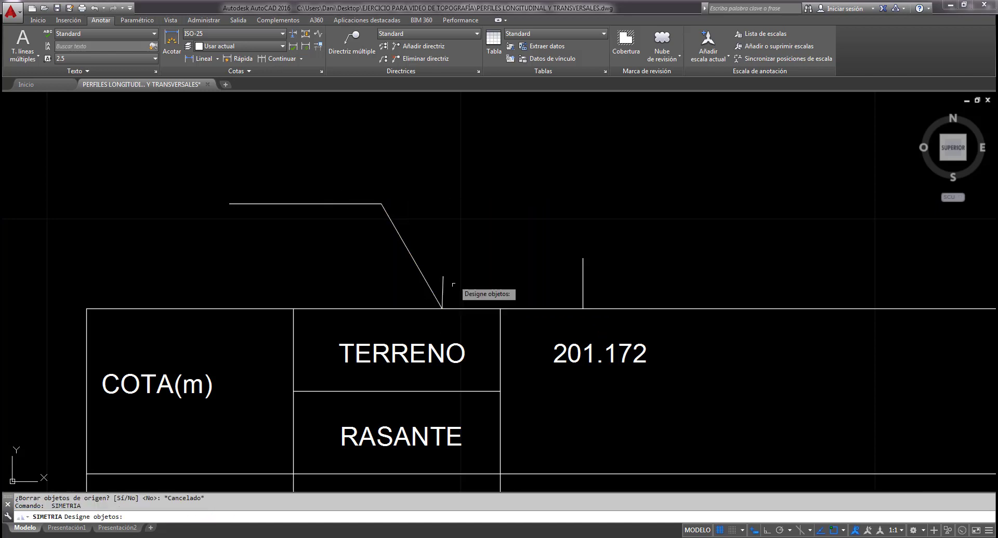
pyautogui.click(454, 295)
pyautogui.click(438, 265)
pyautogui.press('Return')
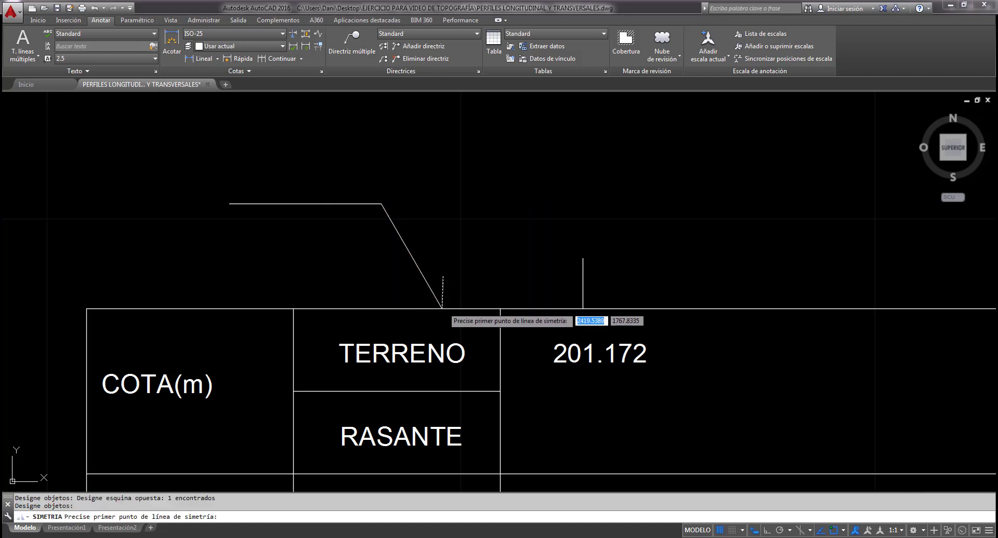
pyautogui.click(442, 308)
pyautogui.click(377, 202)
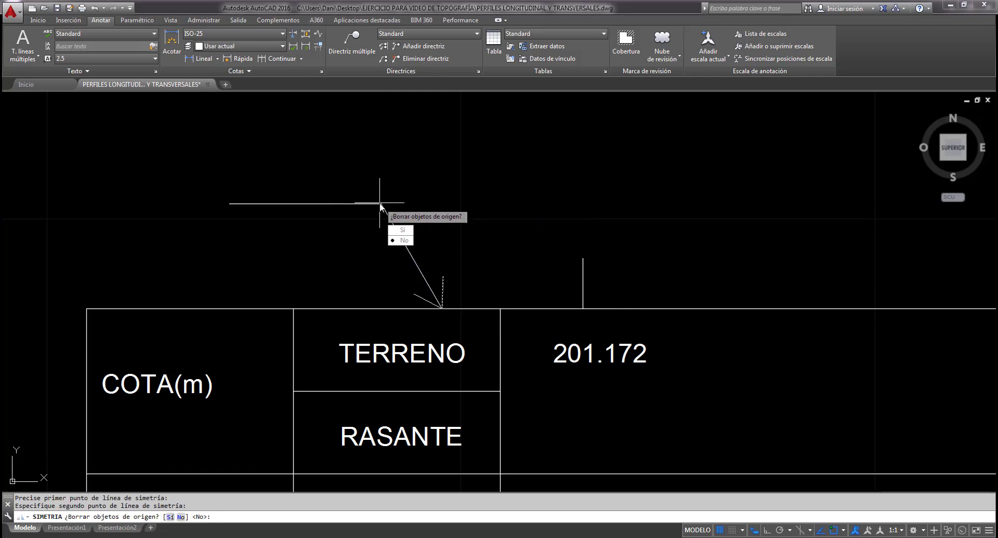
pyautogui.press('Return')
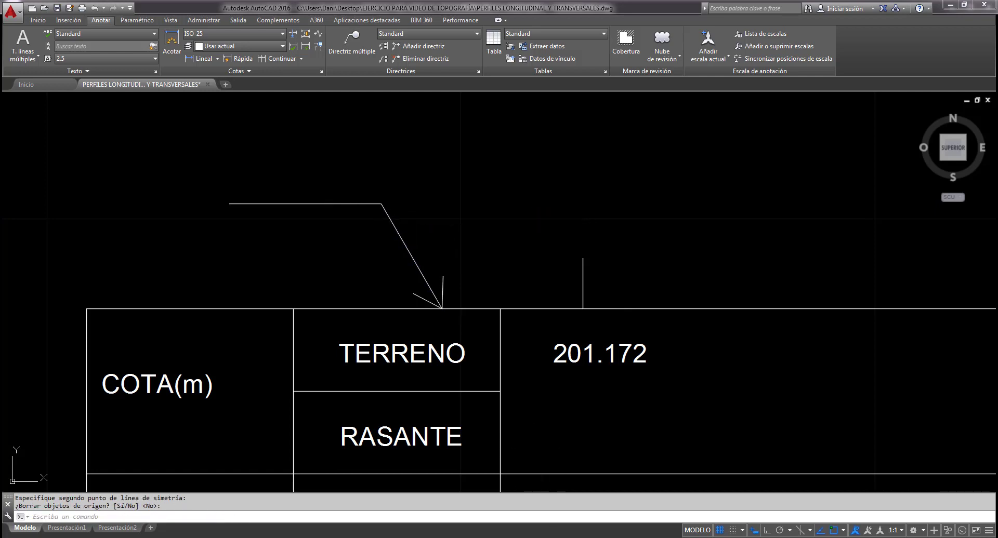
pyautogui.click(561, 537)
pyautogui.click(949, 500)
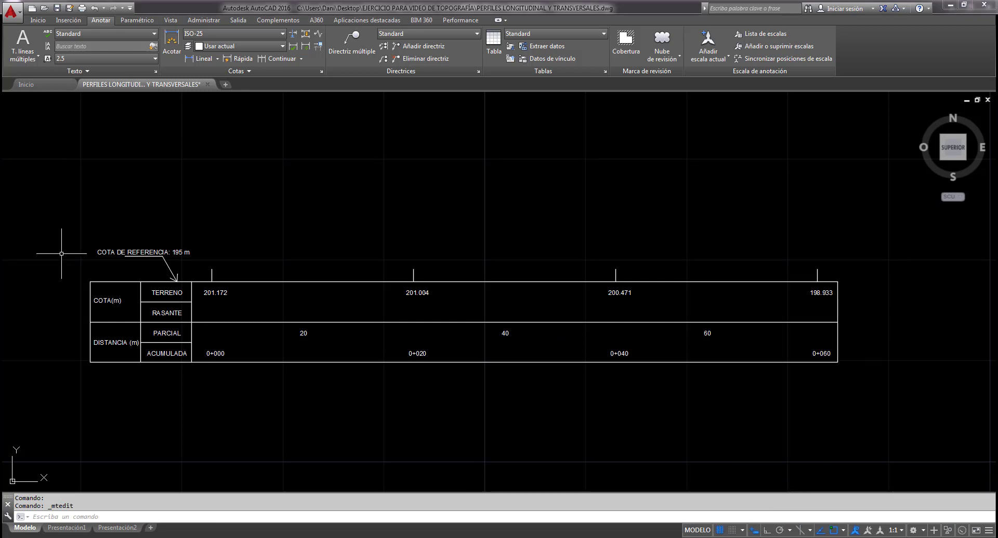
# Stretch the free end of the leader's horizontal segment outward to just past the beginning of the COTA DE REFERENCIA: 195 m text.
pyautogui.scroll(5, 145, 276)
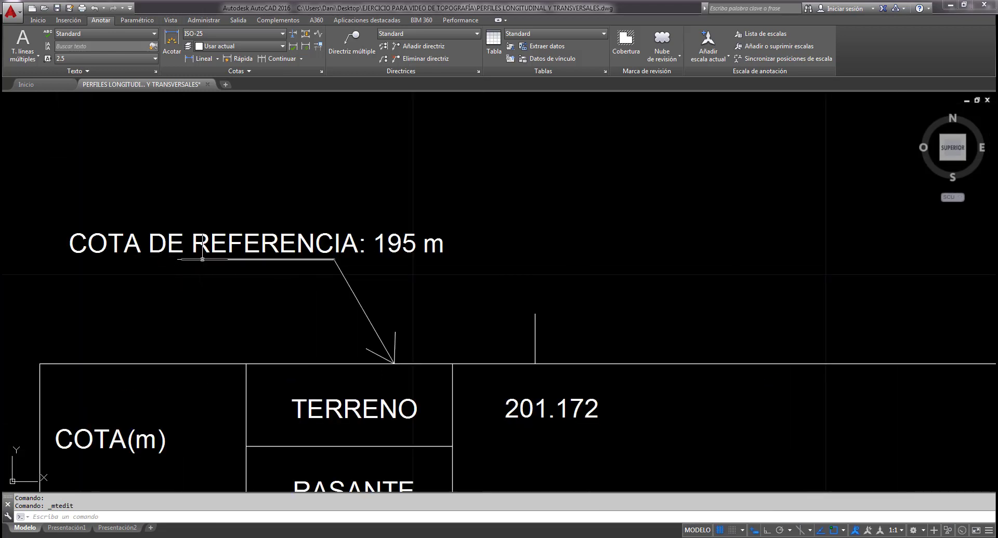
pyautogui.click(182, 259)
pyautogui.click(182, 259)
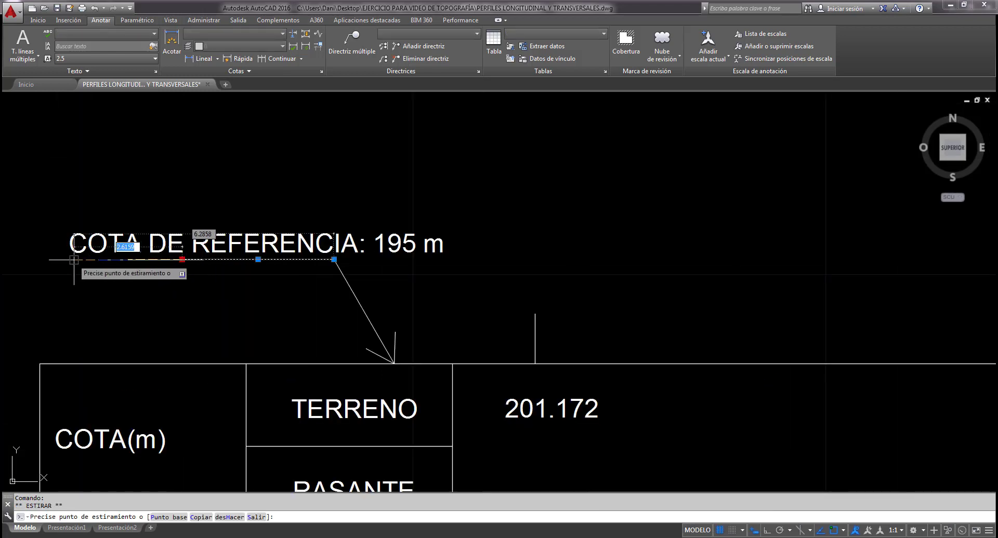
pyautogui.press('Escape')
pyautogui.press('Escape')
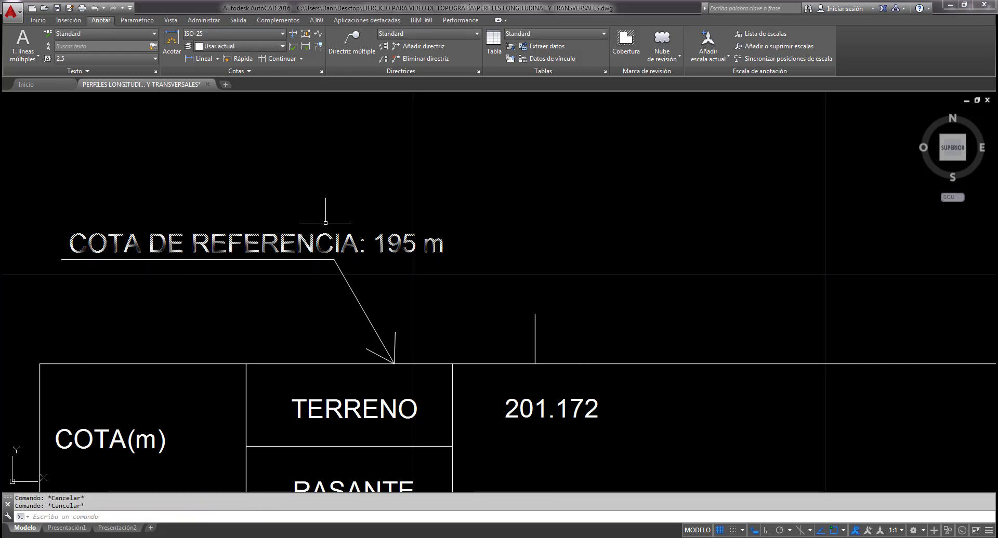
# Move the COTA DE REFERENCIA: 195 m text slightly up and to the left above the leader's horizontal segment.
pyautogui.scroll(-5, 280, 229)
pyautogui.write('d')
pyautogui.press('Return')
pyautogui.click(318, 235)
pyautogui.press('Return')
pyautogui.click(342, 202)
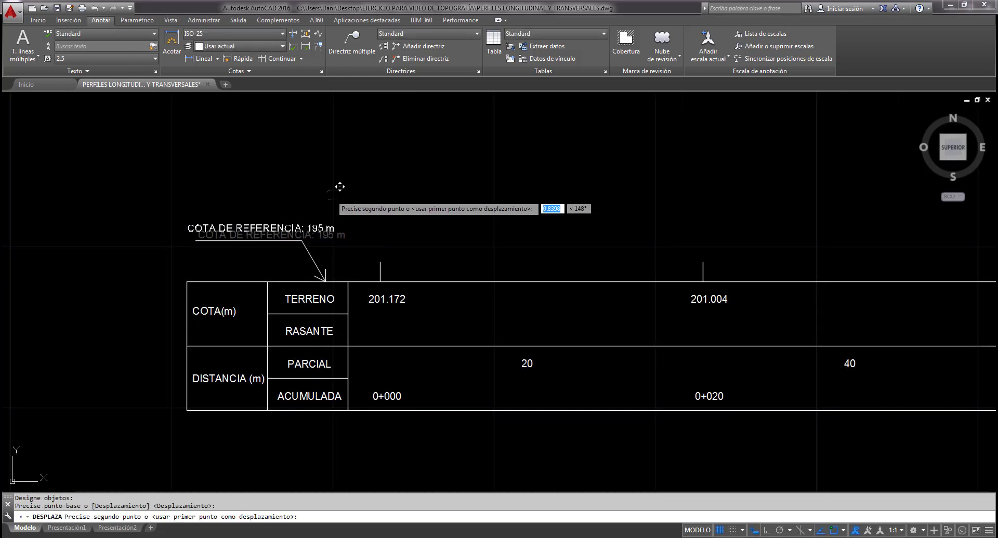
pyautogui.click(330, 195)
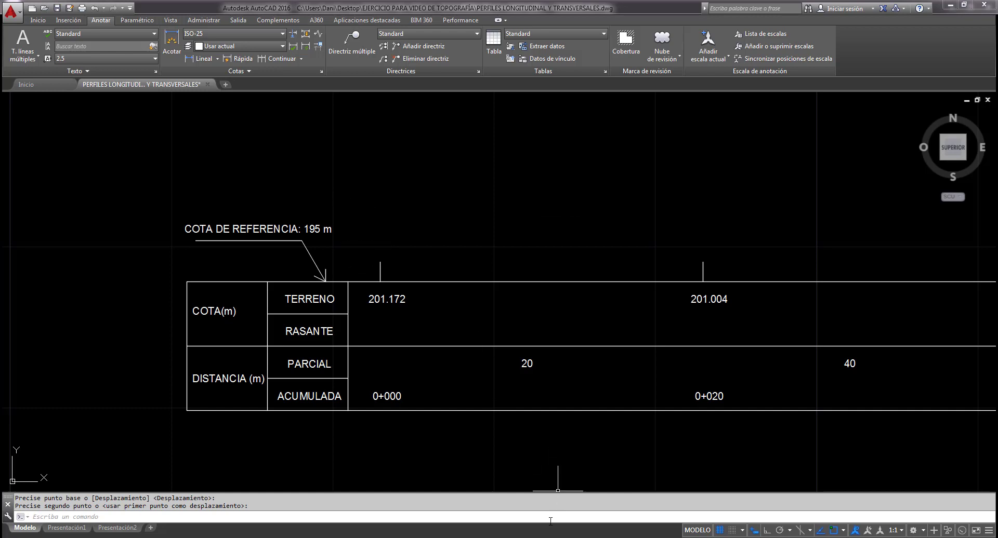
pyautogui.click(558, 537)
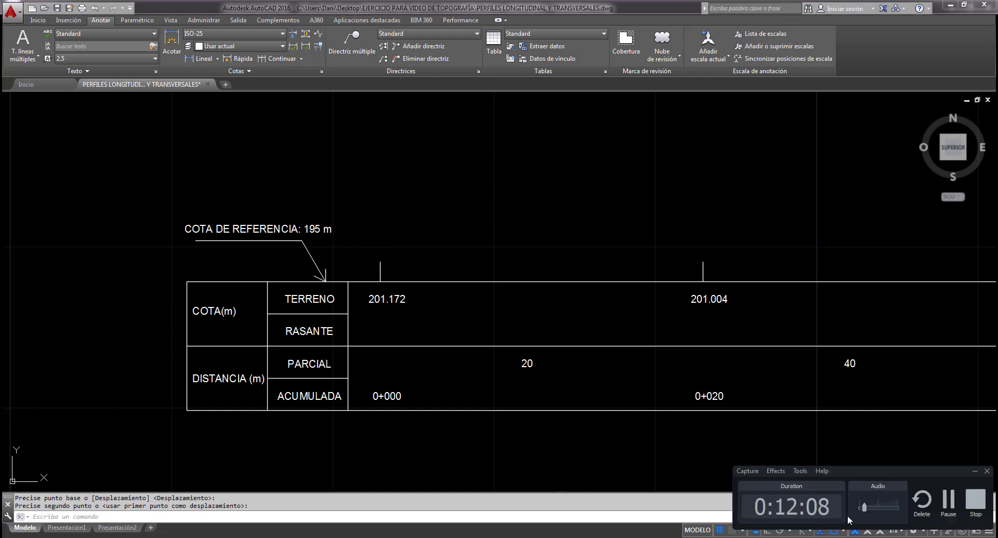
pyautogui.click(948, 500)
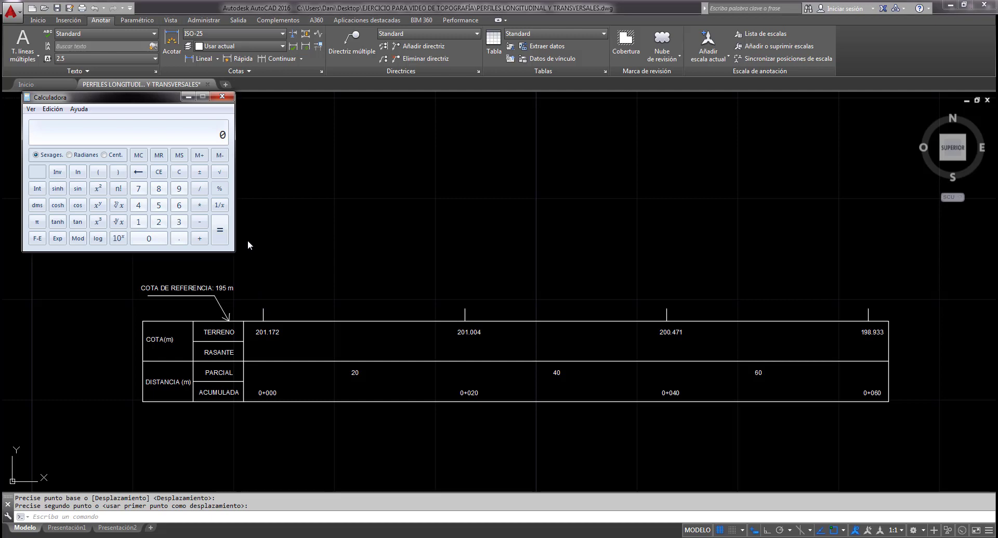
pyautogui.click(280, 253)
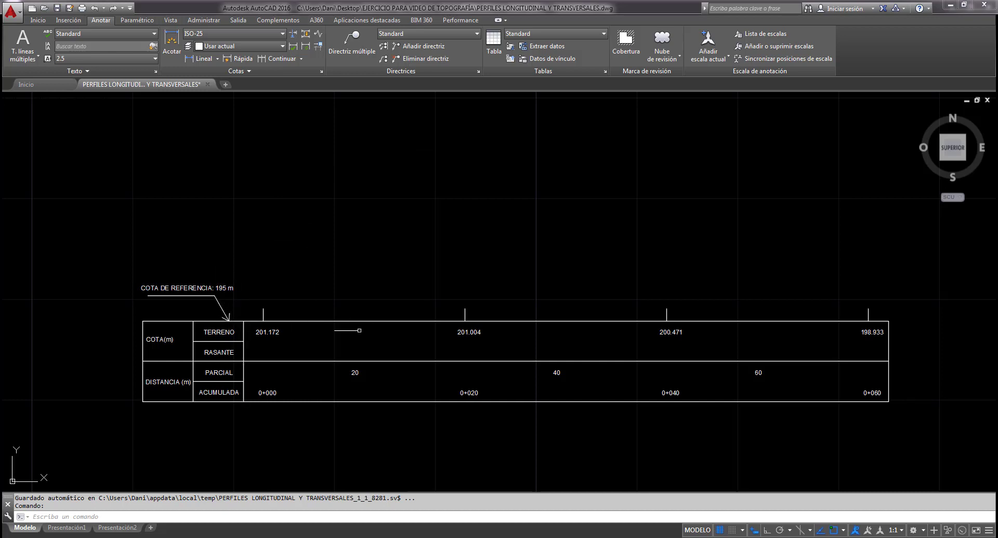
# Switch to the calculator and compute the first station's exaggerated height as (201.172 - 195) multiplied by 10.
pyautogui.click(347, 537)
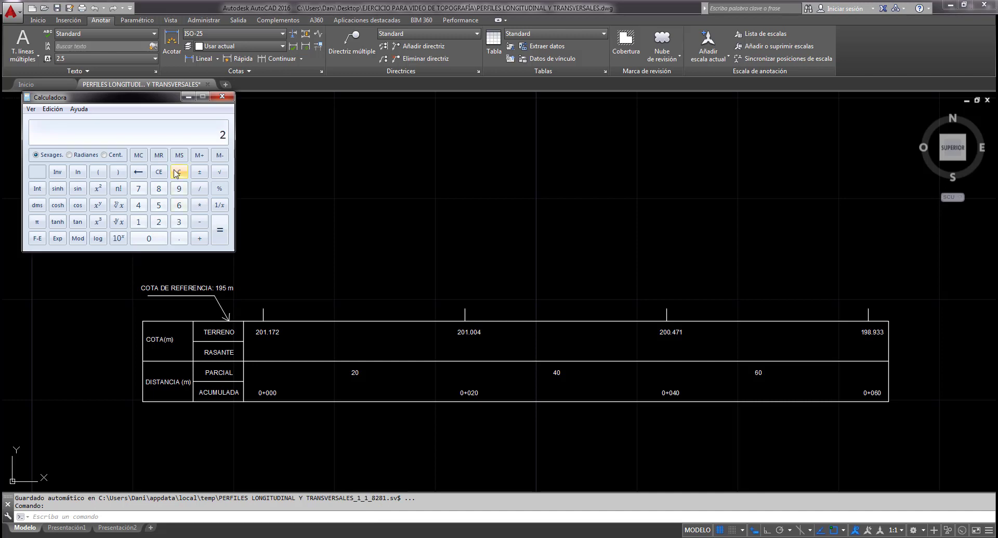
pyautogui.write('201')
pyautogui.write('.172 ')
pyautogui.write('- ')
pyautogui.write('195')
pyautogui.press('Return')
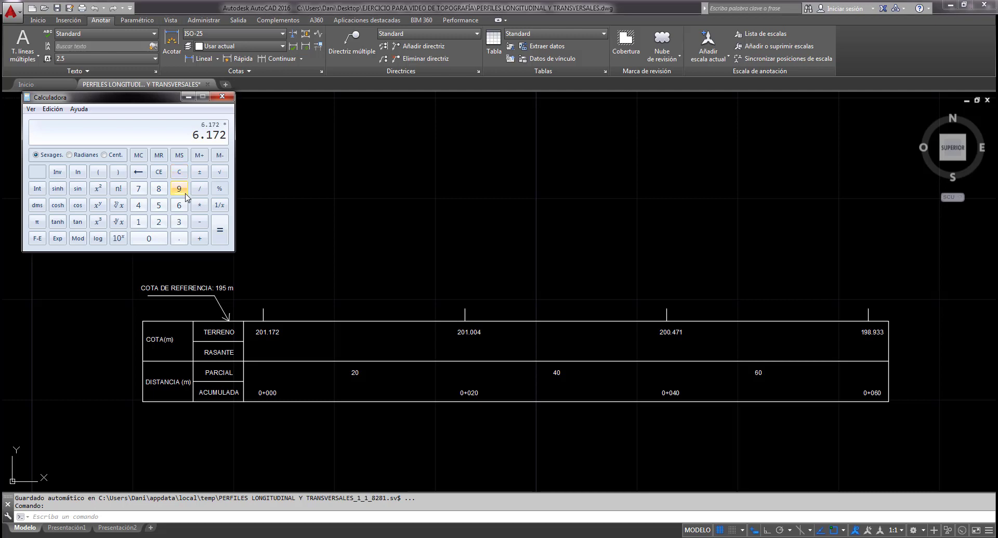
pyautogui.write('1')
pyautogui.press('Return')
pyautogui.click(188, 97)
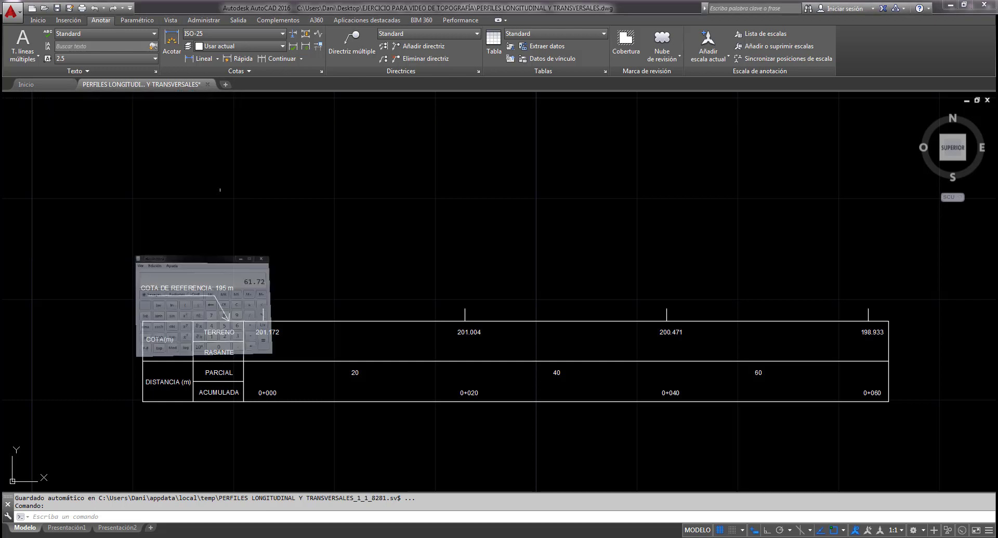
# Draw a vertical line 61.72 long upward from the base of the first station's tick with ortho on.
pyautogui.write('l')
pyautogui.press('Return')
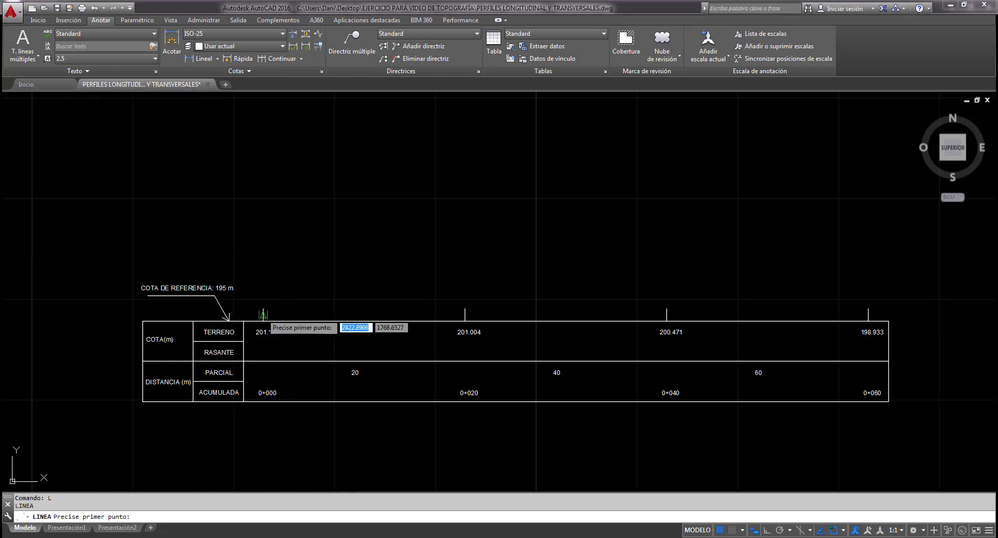
pyautogui.click(264, 320)
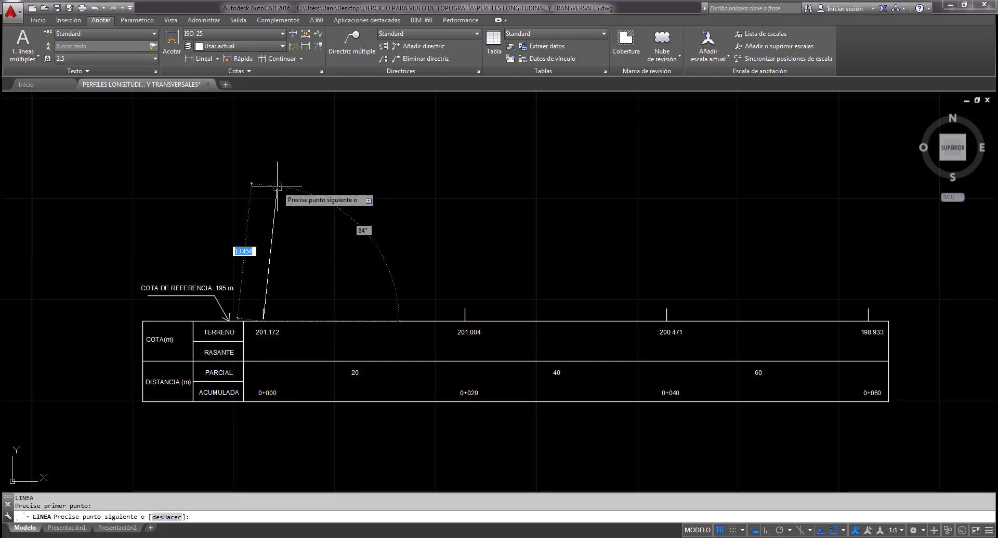
pyautogui.press('F8')
pyautogui.write('6')
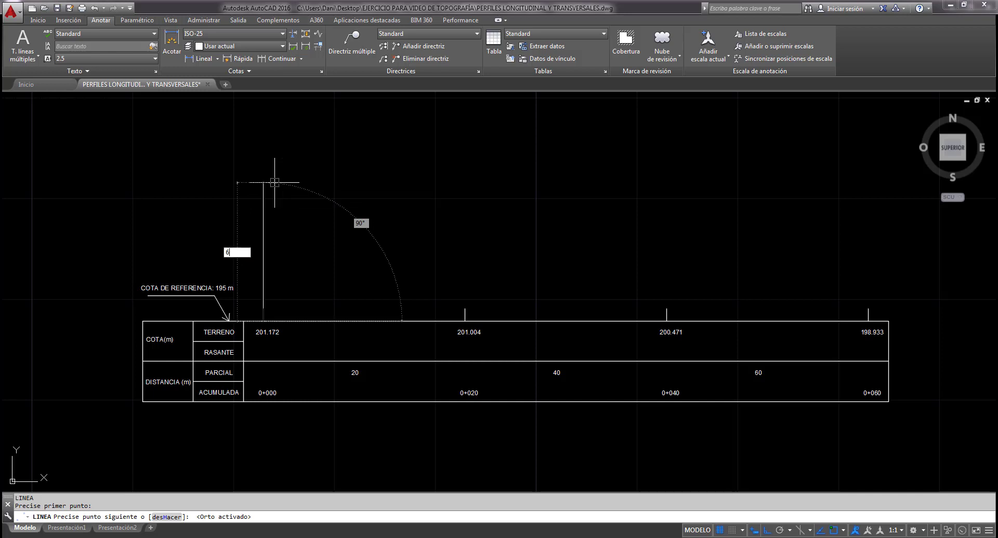
pyautogui.write('1.72')
pyautogui.press('Return')
pyautogui.press('Escape')
# Switch to the calculator and compute the second station's exaggerated height as (201.004 - 195) multiplied by 10.
pyautogui.scroll(-5, 269, 183)
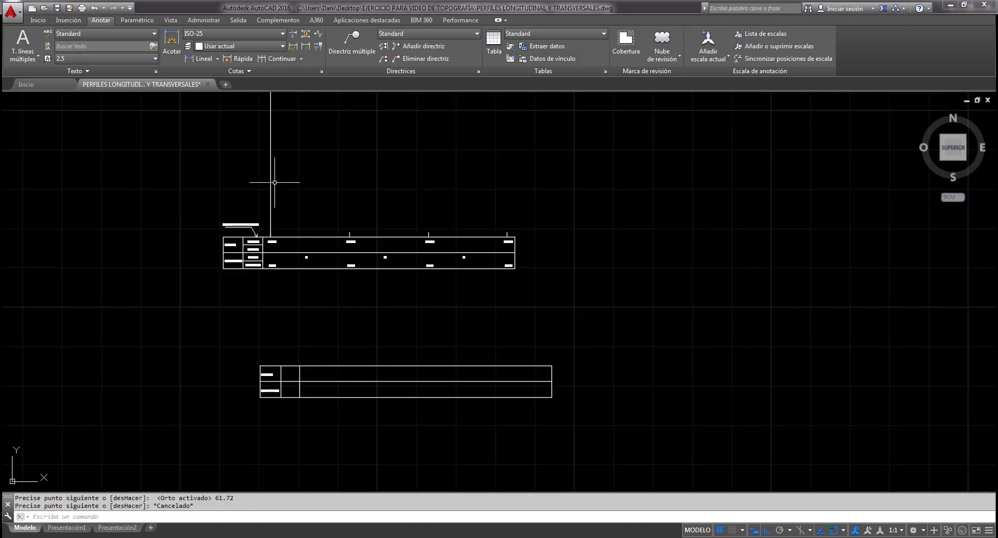
pyautogui.moveTo(270, 183); pyautogui.dragTo(208, 291, button='middle')
pyautogui.scroll(2, 212, 256)
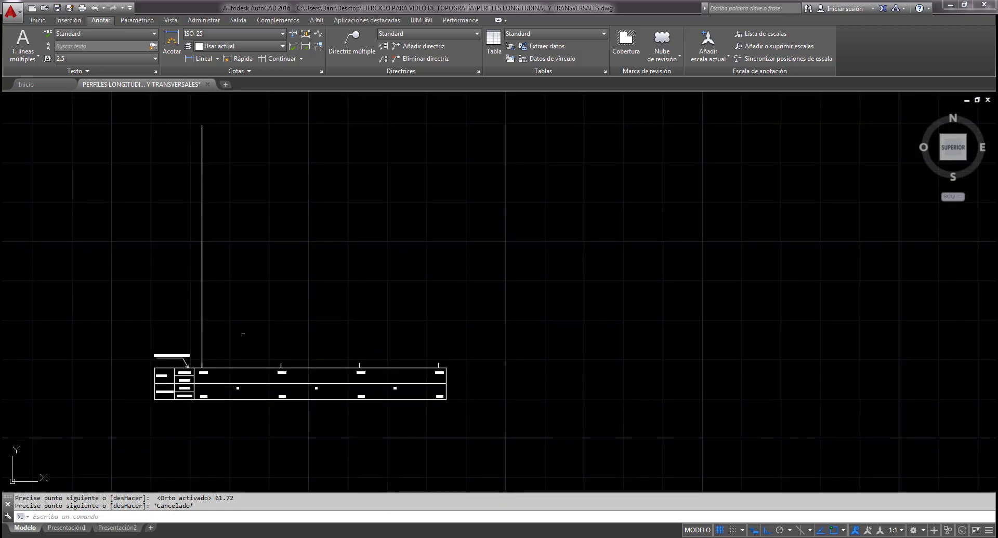
pyautogui.scroll(2, 283, 385)
pyautogui.scroll(2, 267, 382)
pyautogui.moveTo(274, 379)
pyautogui.mouseDown(button='middle')
pyautogui.moveTo(486, 371)
pyautogui.moveTo(549, 355)
pyautogui.mouseUp(button='middle')
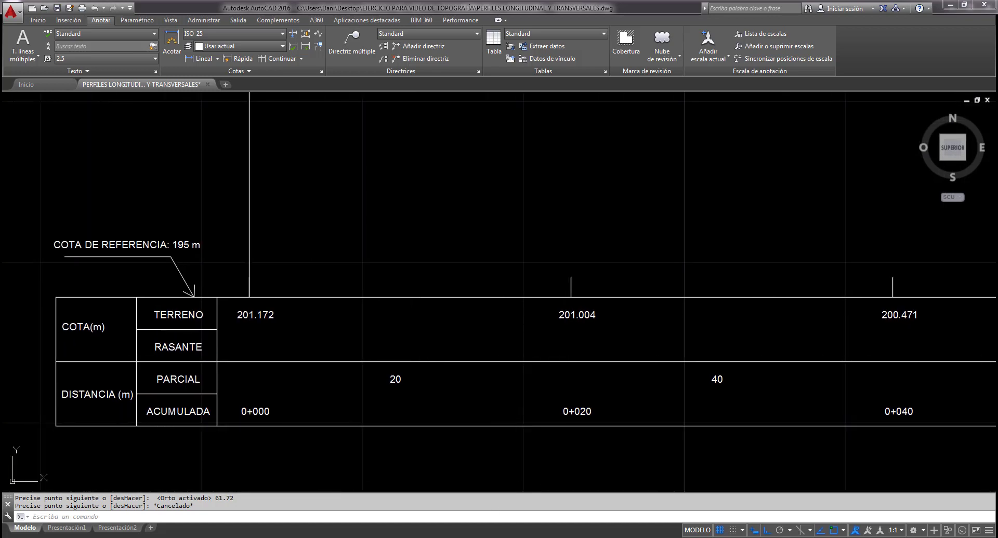
pyautogui.click(288, 537)
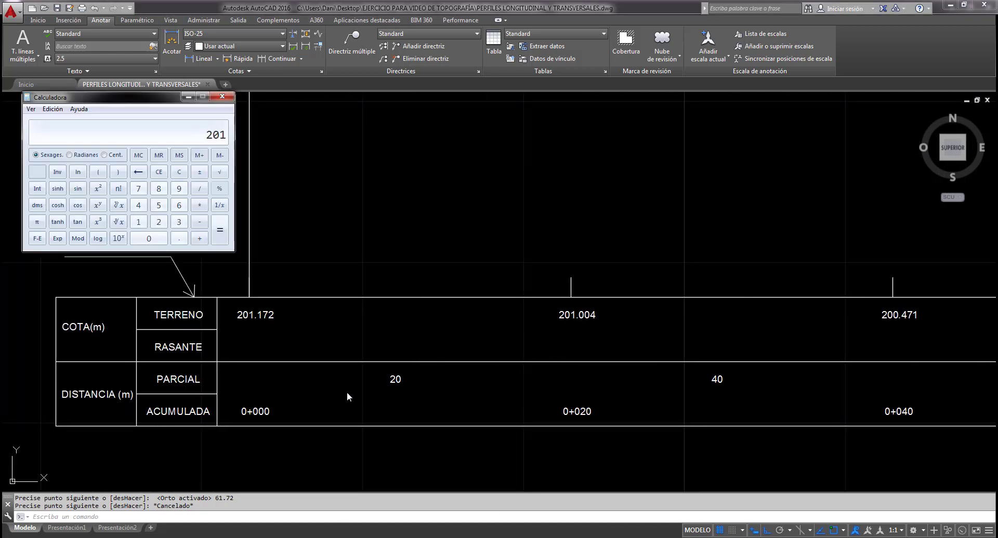
pyautogui.write('.004 - 195')
pyautogui.press('Return')
pyautogui.write('10')
pyautogui.press('Return')
pyautogui.click(188, 97)
# Draw a vertical line 60.04 long upward from the base of the second station's tick at 0+020.
pyautogui.scroll(-4, 333, 232)
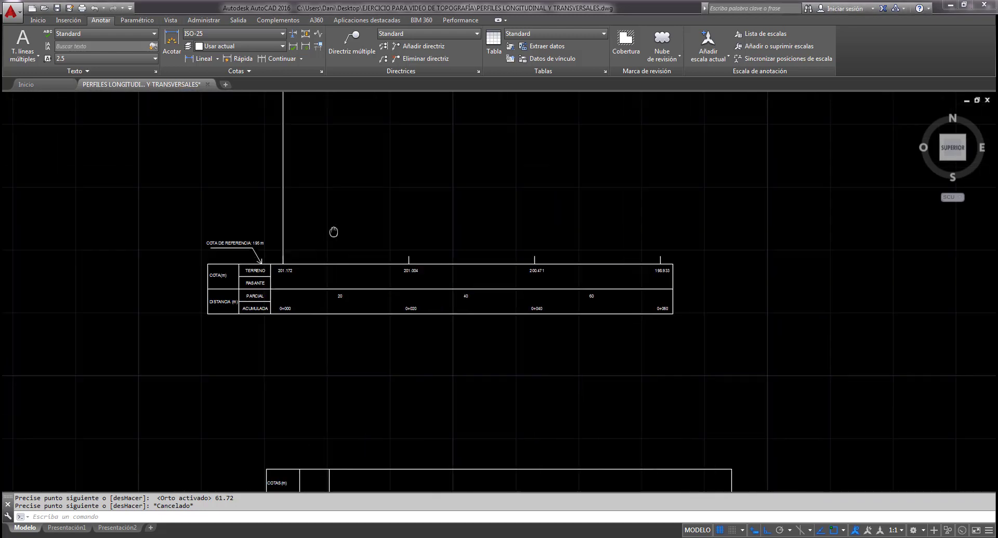
pyautogui.write('l')
pyautogui.press('Return')
pyautogui.scroll(4, 364, 286)
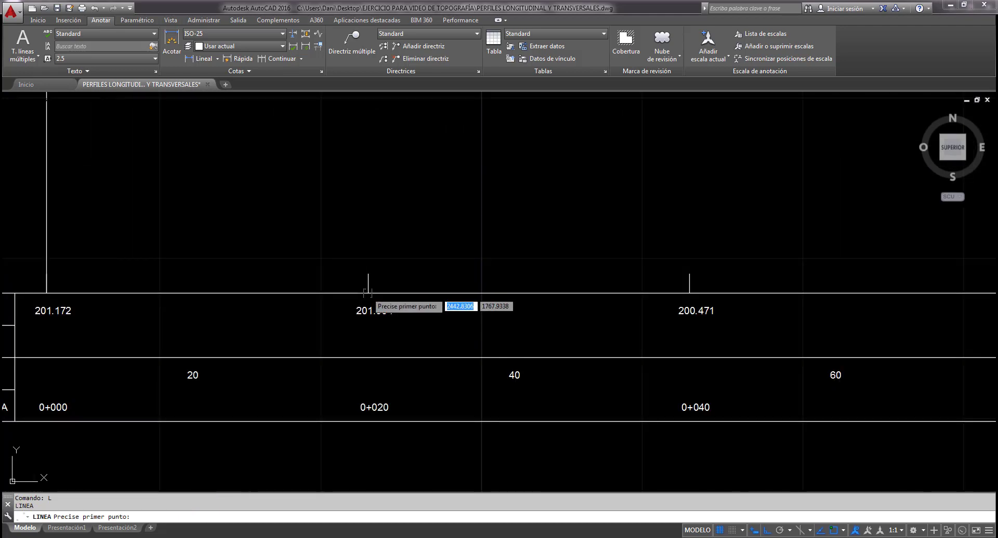
pyautogui.click(368, 293)
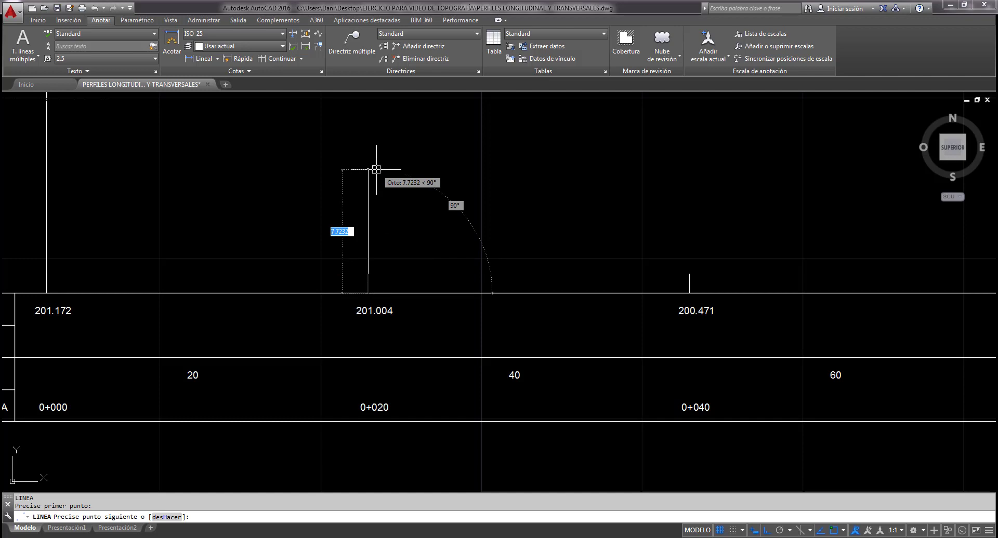
pyautogui.hotkey('alt', 'Tab')
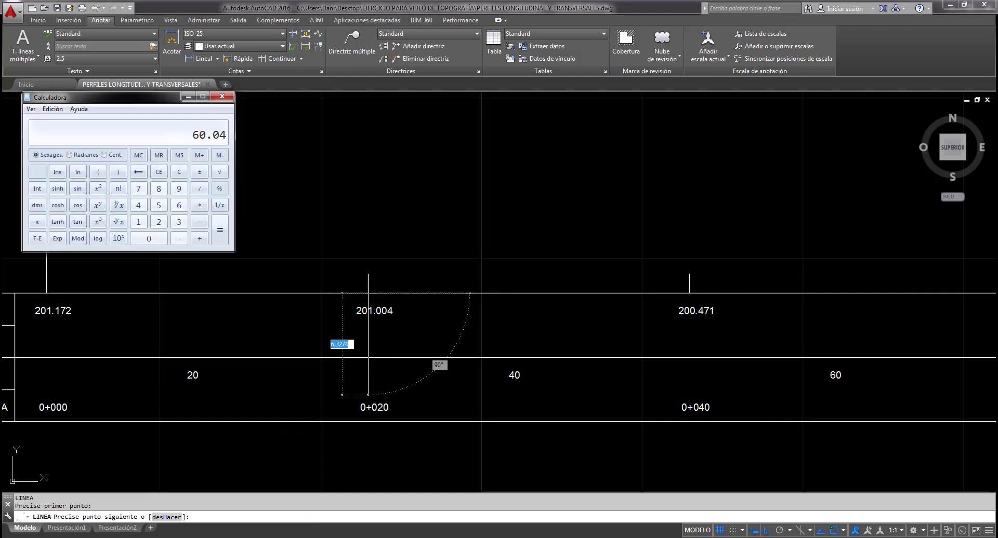
pyautogui.hotkey('alt', 'Tab')
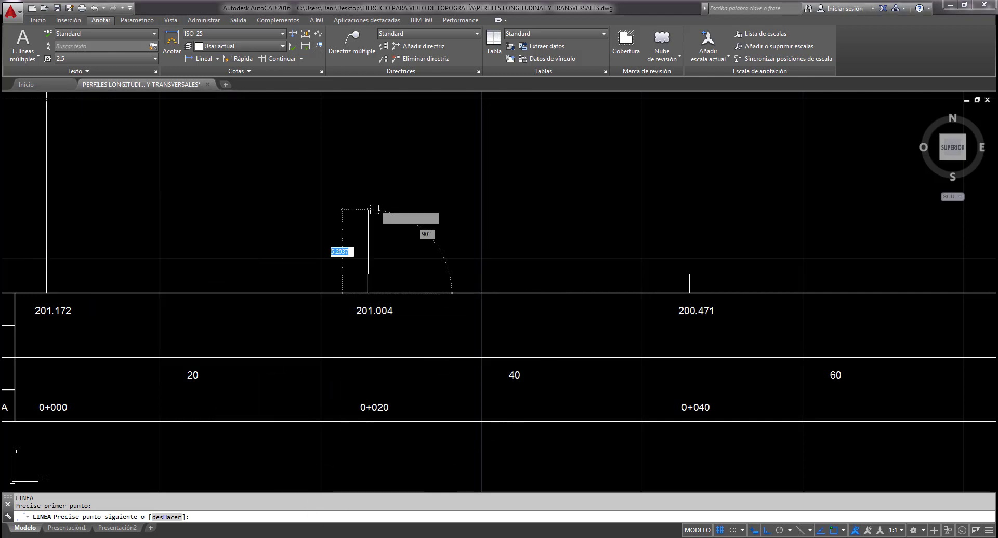
pyautogui.write('6')
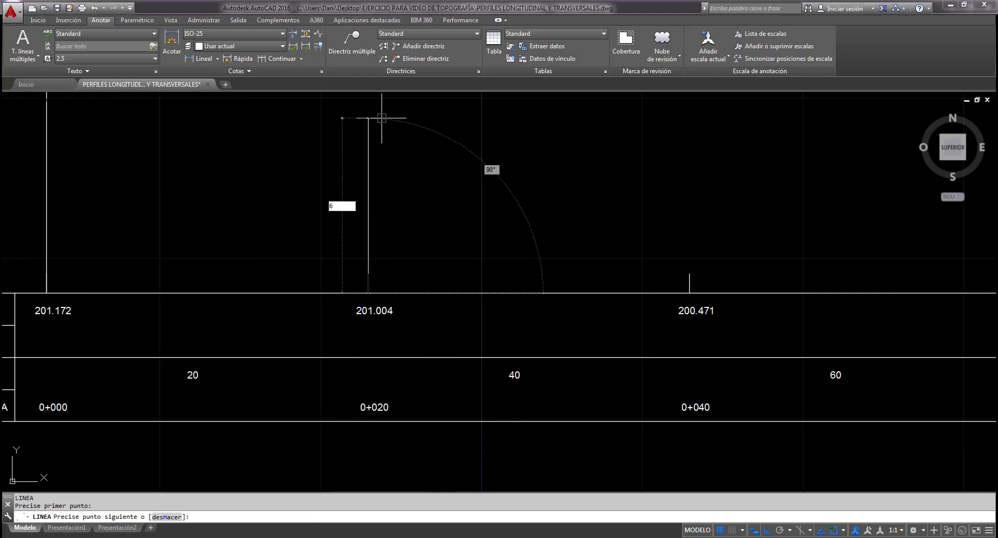
pyautogui.write('0.04')
pyautogui.press('Return')
pyautogui.press('Escape')
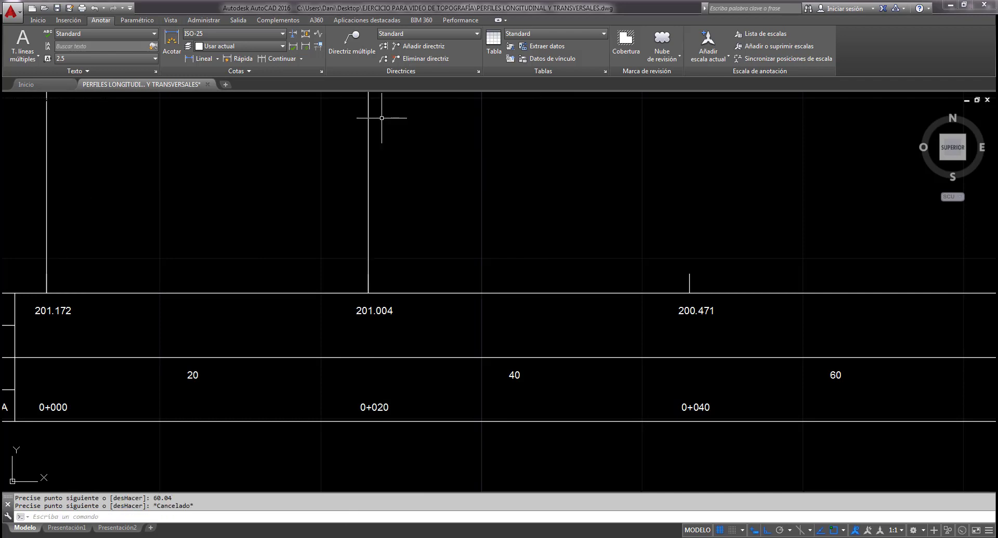
pyautogui.scroll(-5, 405, 135)
pyautogui.moveTo(428, 152); pyautogui.dragTo(320, 337, button='middle')
pyautogui.scroll(-2, 345, 298)
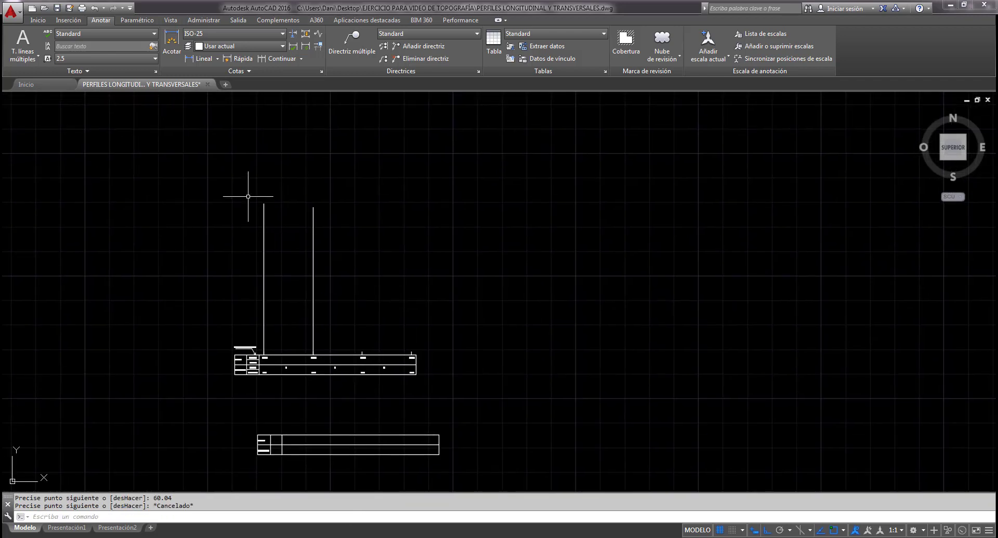
pyautogui.scroll(3, 343, 337)
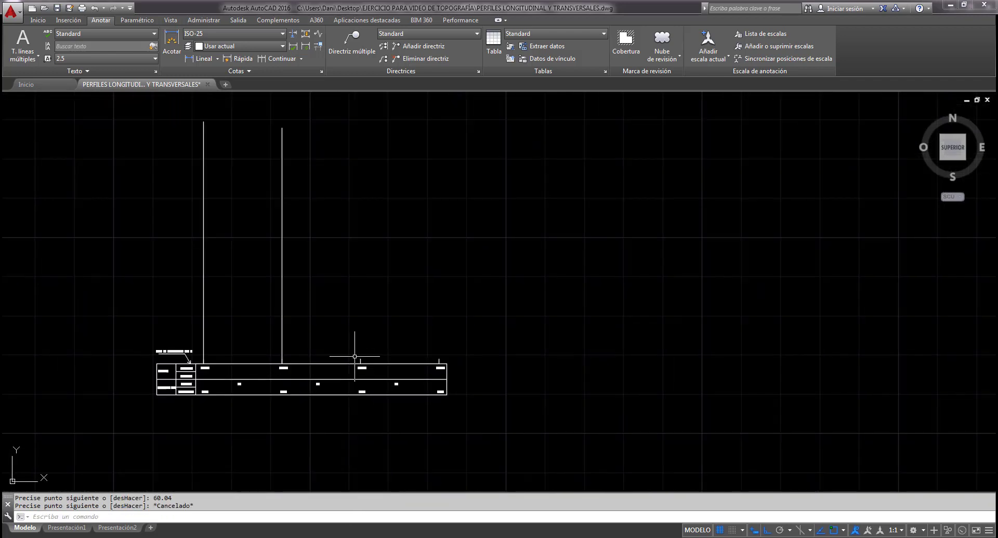
pyautogui.scroll(2, 405, 411)
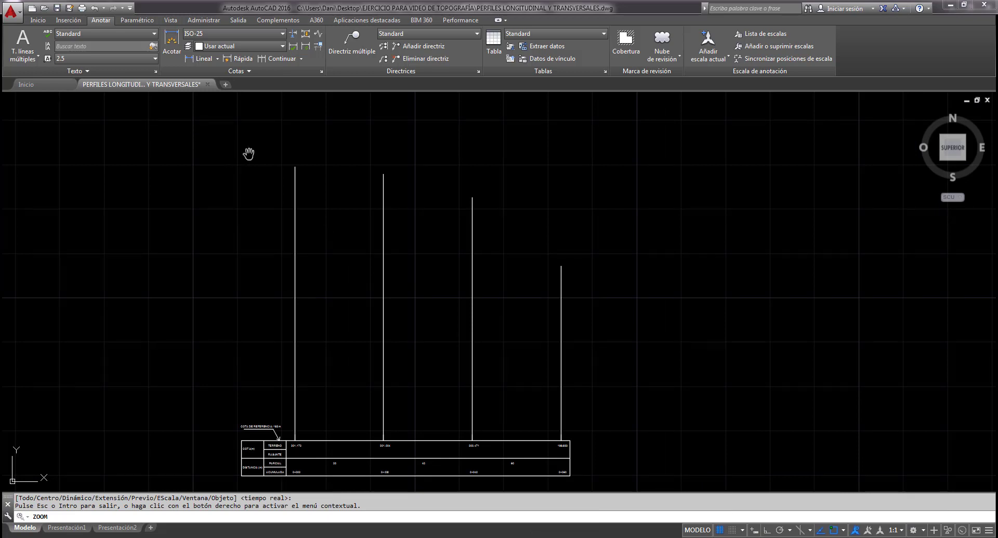
# Draw a polyline joining the upper ends of the four vertical station lines, from the first station to the last.
pyautogui.press('Escape')
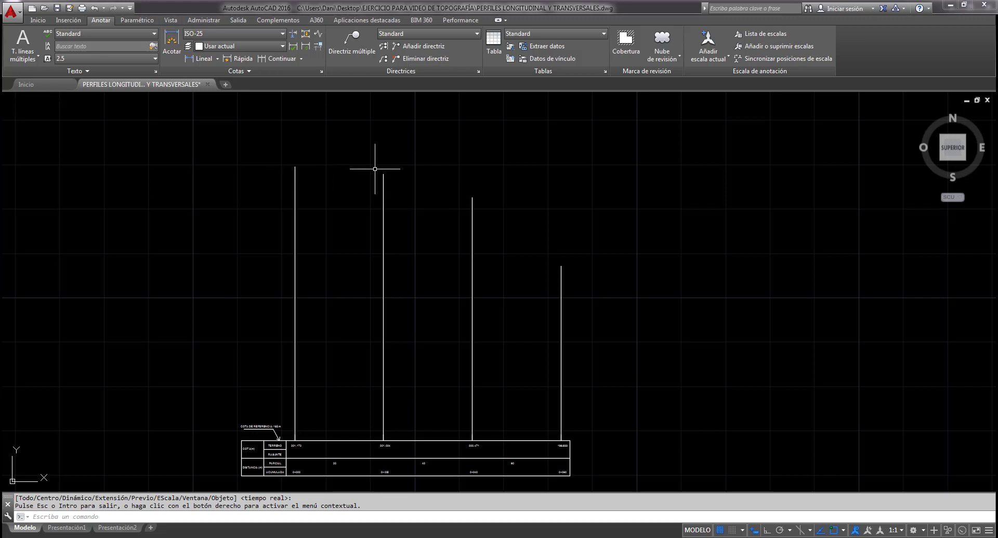
pyautogui.write('pl')
pyautogui.press('Return')
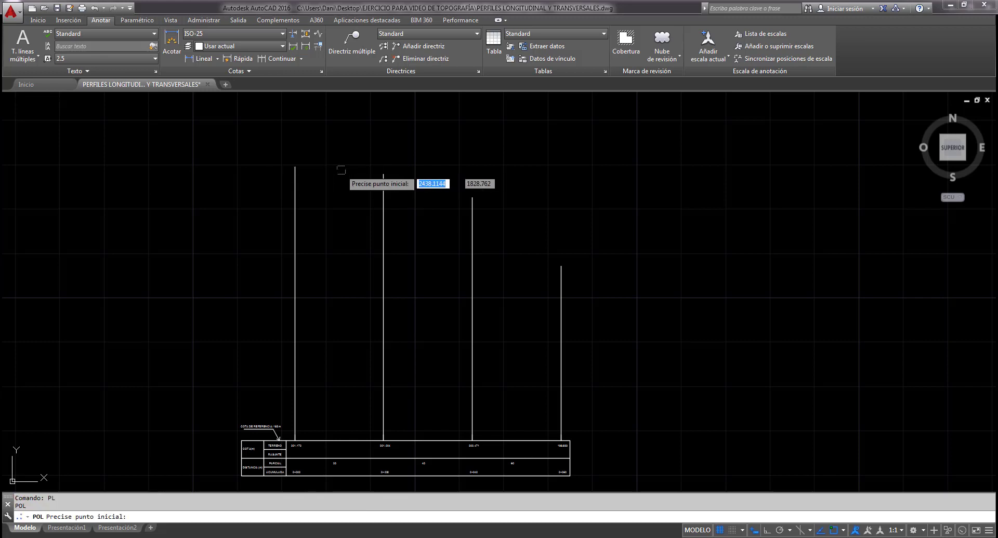
pyautogui.click(295, 167)
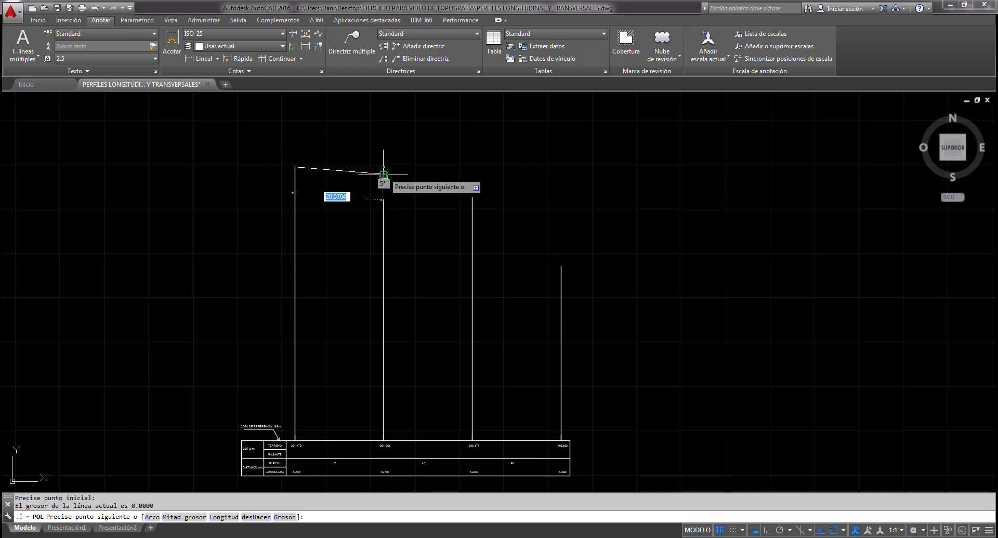
pyautogui.click(383, 174)
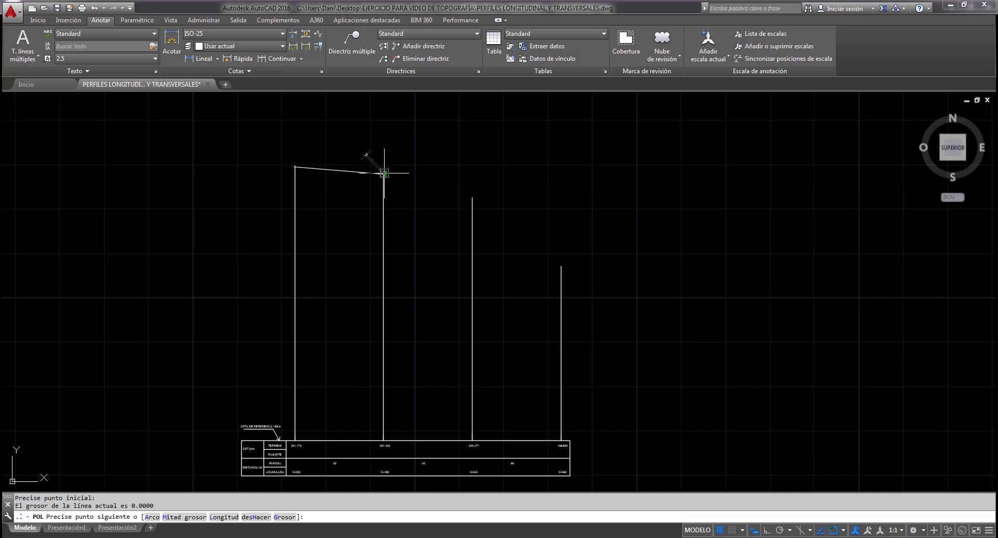
pyautogui.click(472, 197)
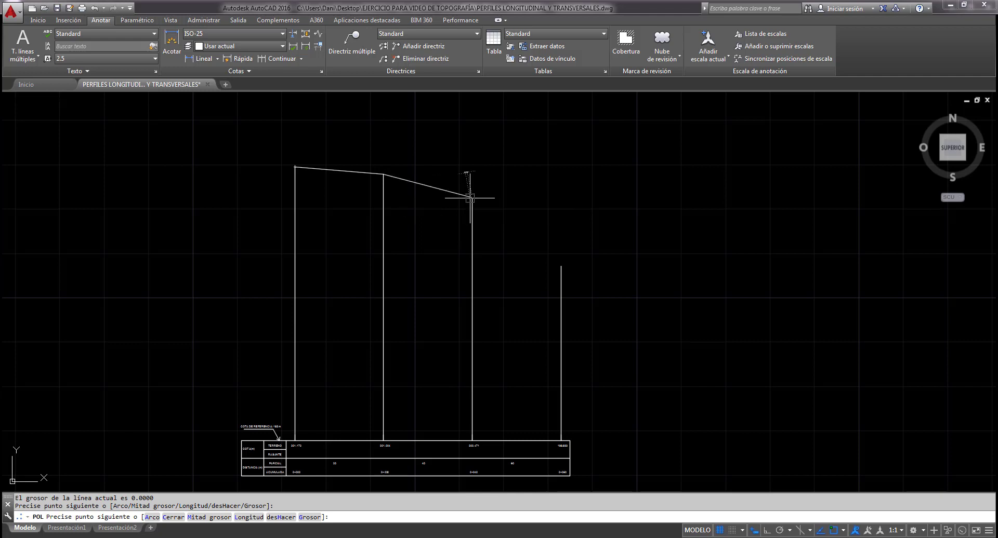
pyautogui.click(560, 266)
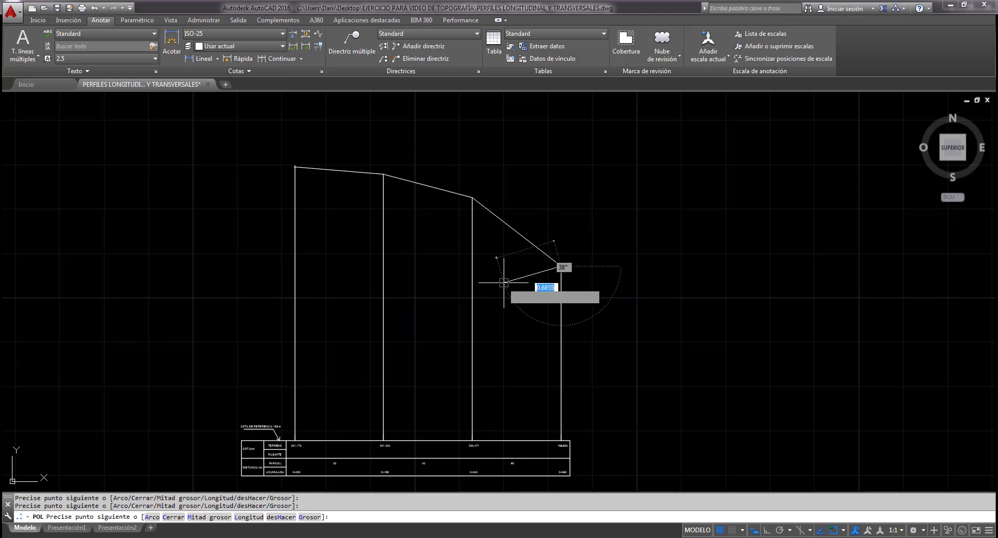
pyautogui.press('Escape')
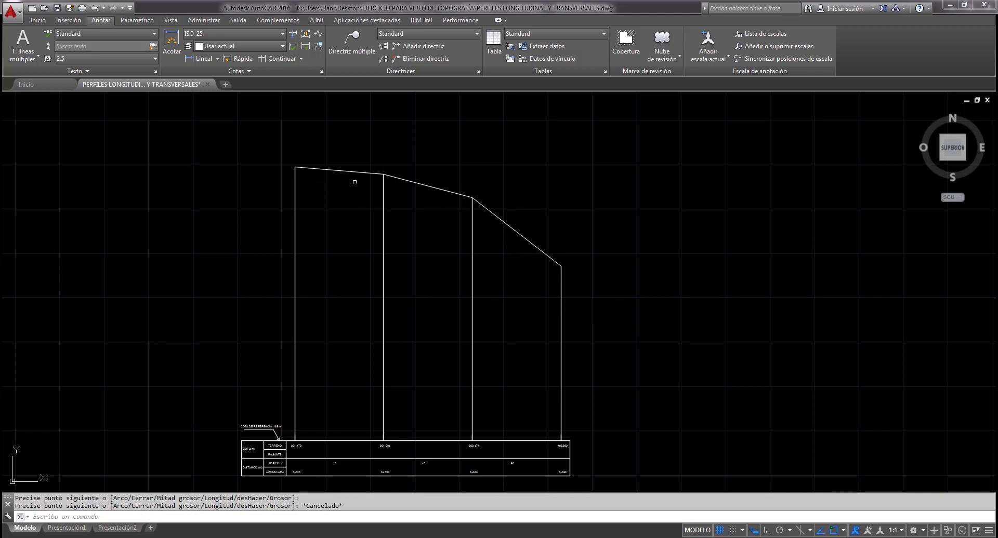
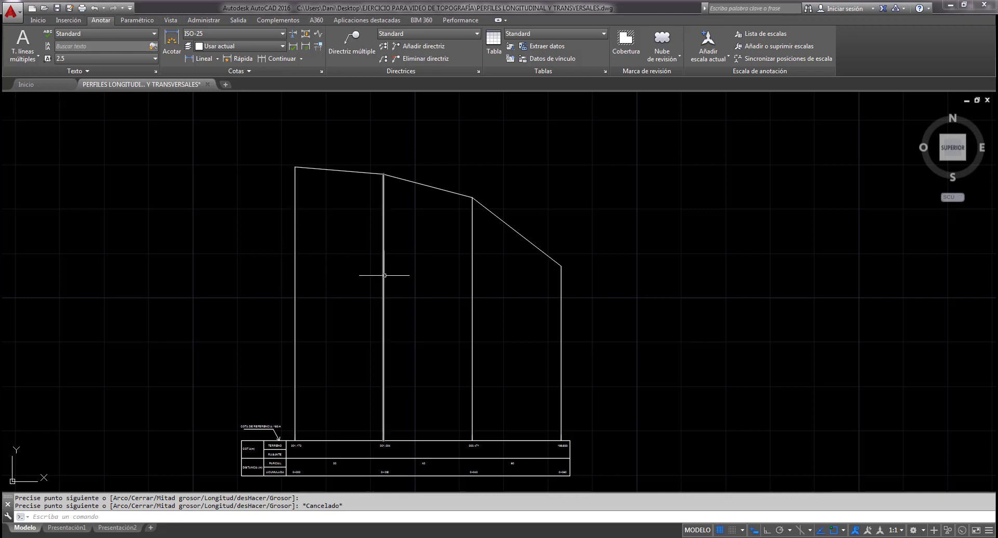
# Open the properties palette with the PROPIEDADES command.
pyautogui.click(568, 322)
pyautogui.click(579, 307)
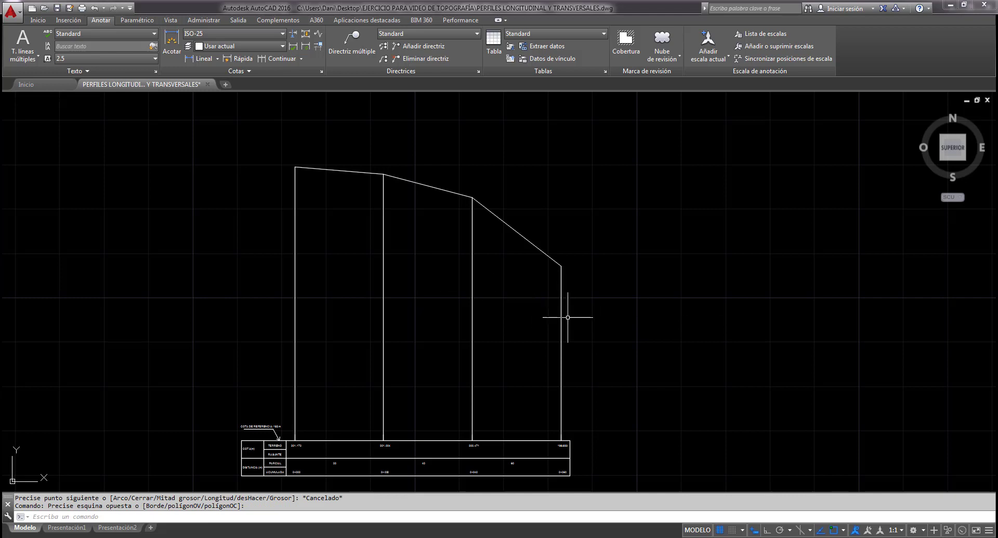
pyautogui.write('pro')
pyautogui.press('Down')
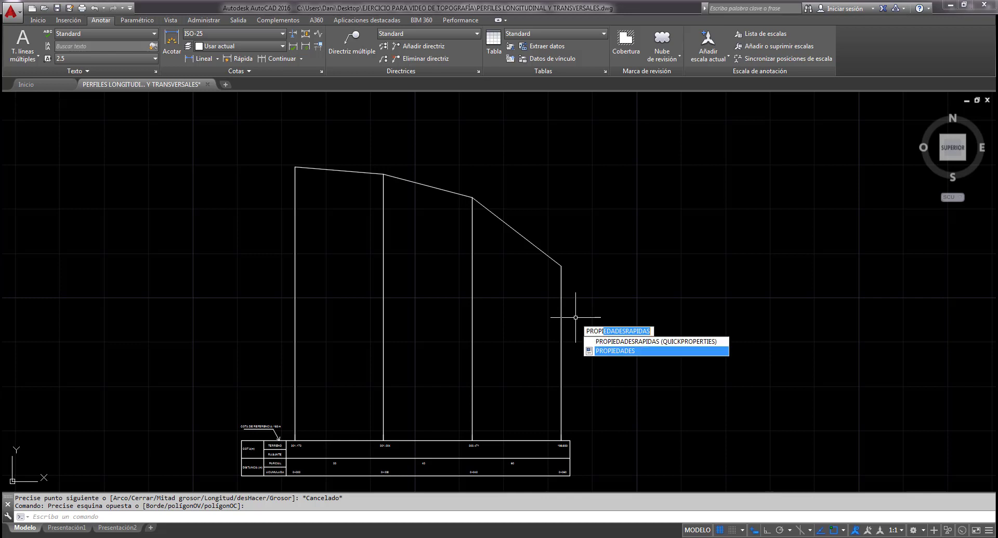
pyautogui.press('Return')
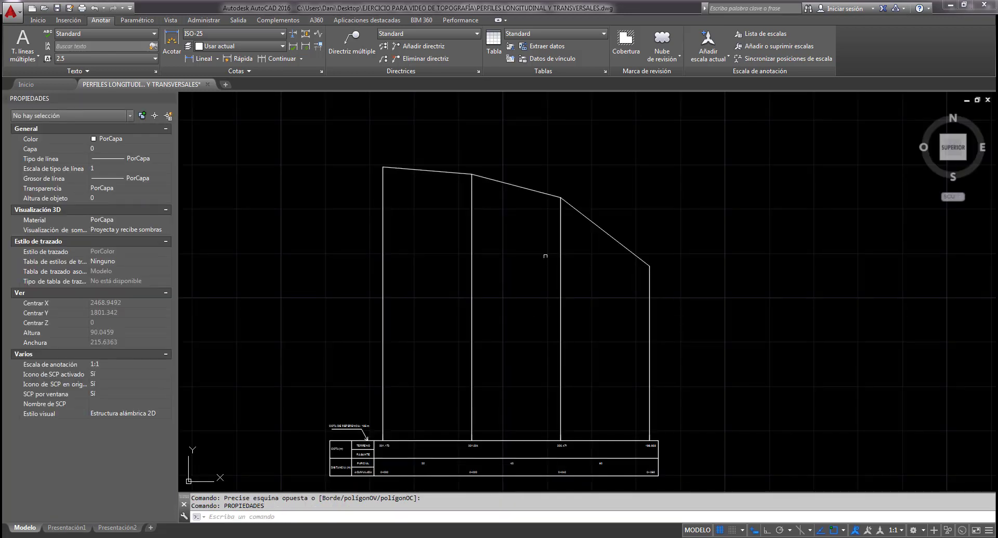
# Set the linetype scale of the last station's vertical line to 0.1.
pyautogui.click(647, 326)
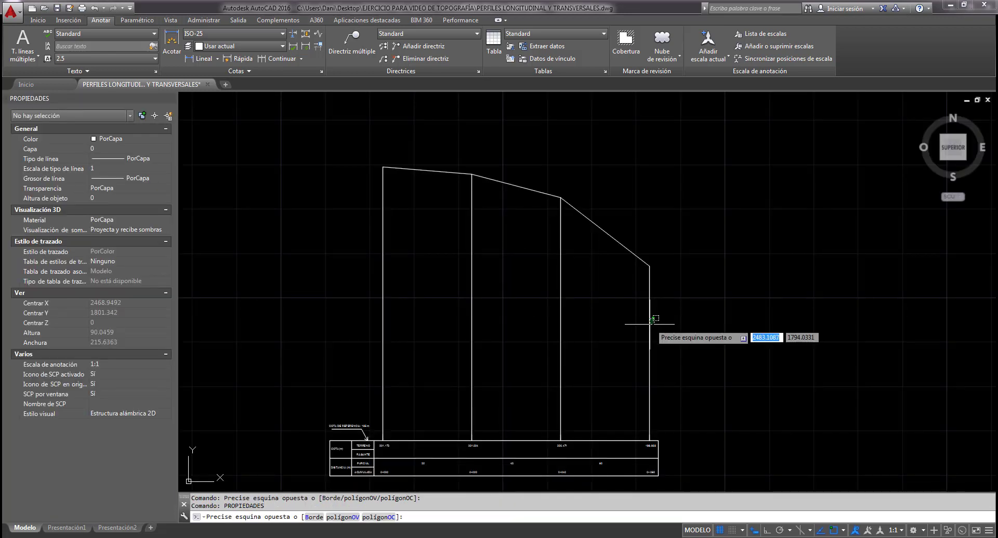
pyautogui.click(648, 327)
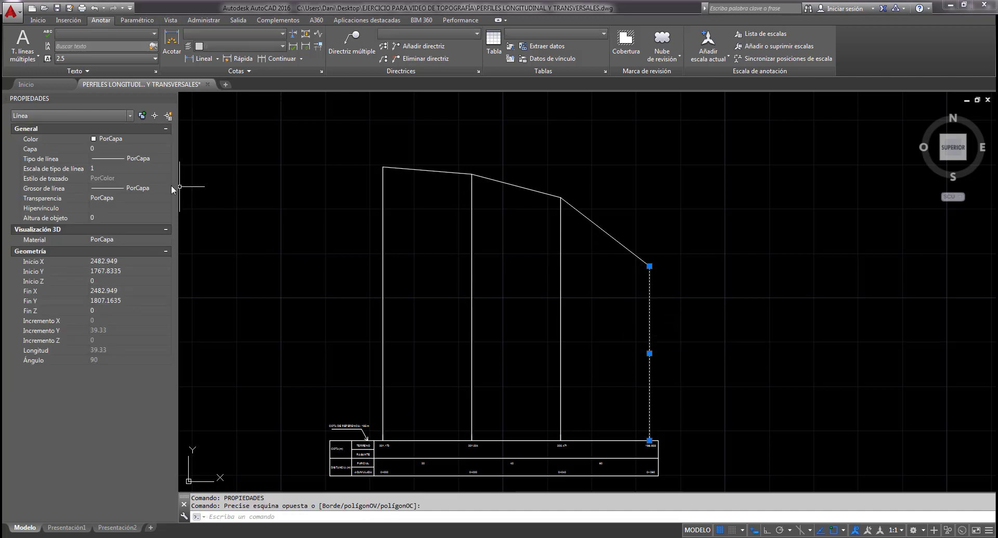
pyautogui.click(111, 168)
pyautogui.press('Return')
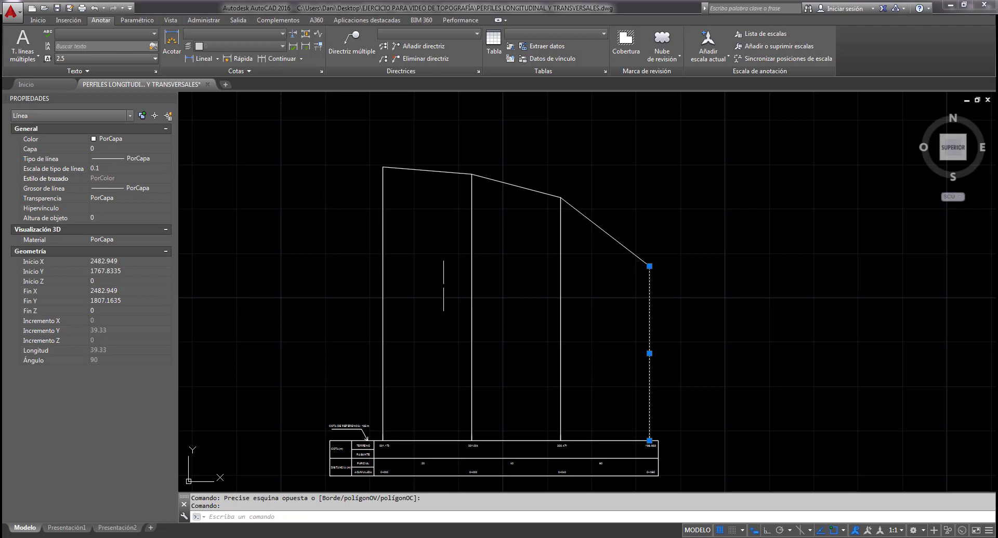
pyautogui.click(515, 334)
pyautogui.press('Escape')
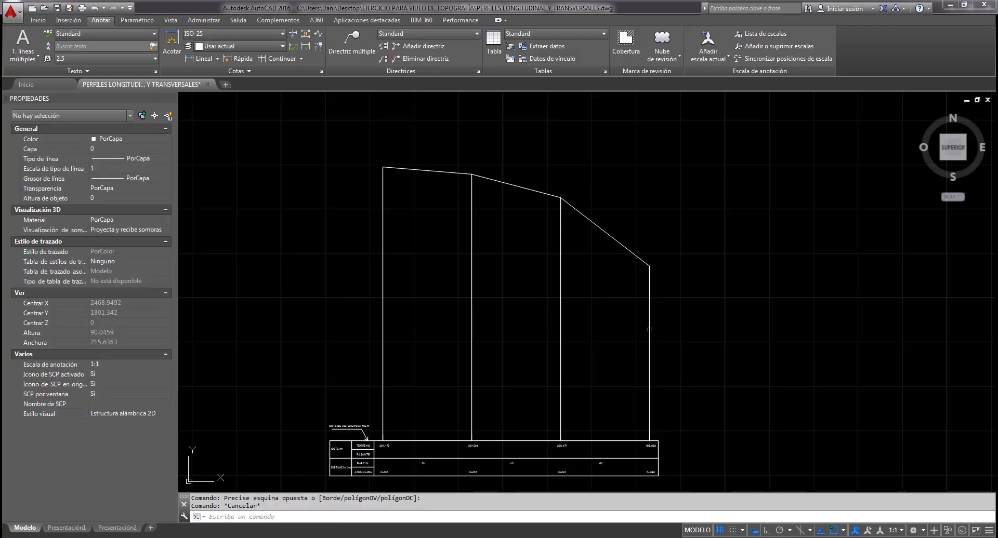
# Change the linetype scale of the last station's vertical line to 0.02.
pyautogui.click(663, 332)
pyautogui.click(630, 350)
pyautogui.click(103, 167)
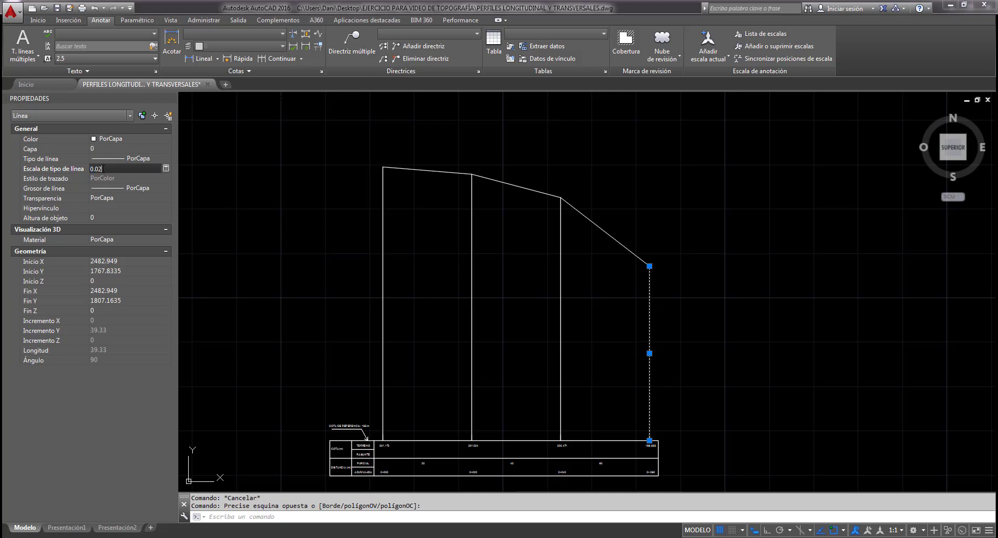
pyautogui.click(416, 276)
pyautogui.press('Escape')
pyautogui.click(728, 345)
pyautogui.click(631, 361)
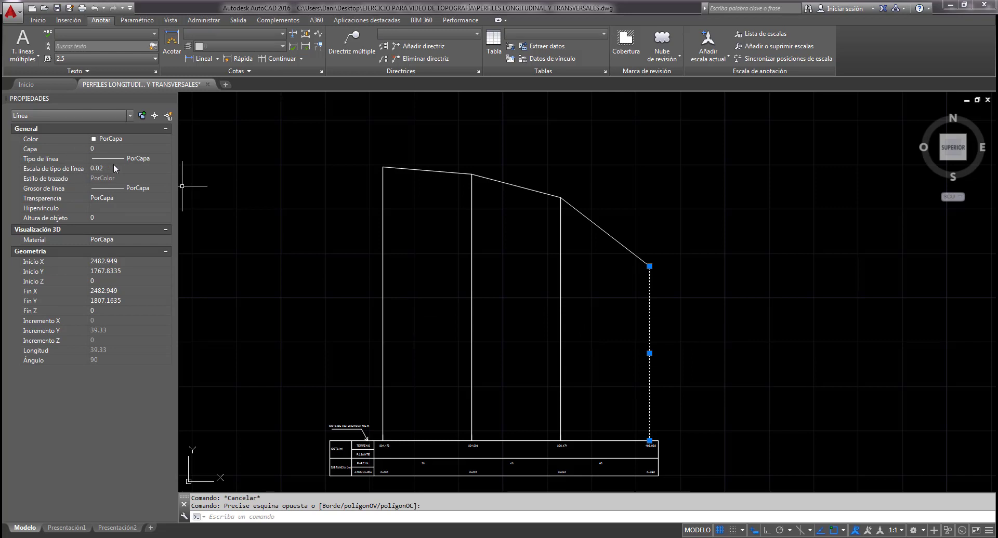
pyautogui.click(167, 158)
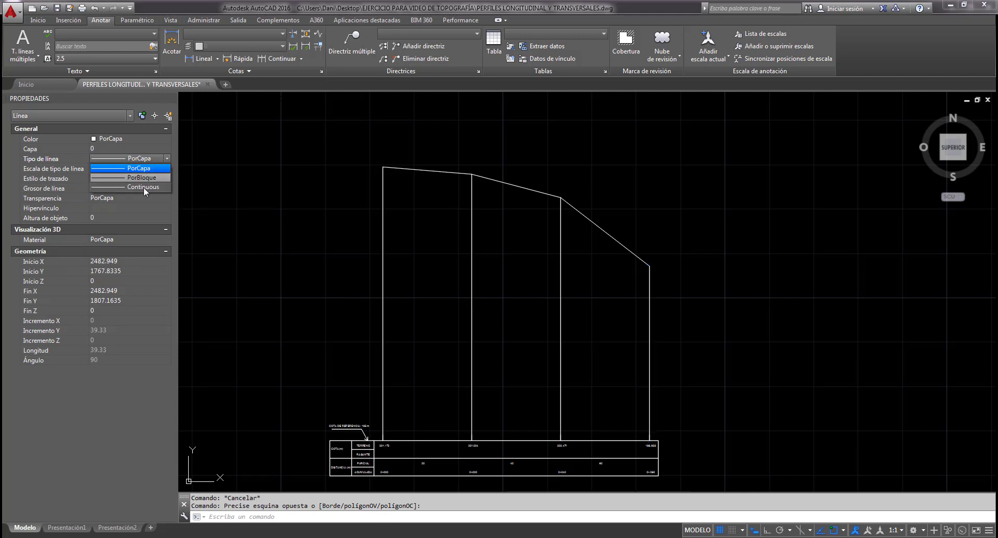
pyautogui.click(165, 150)
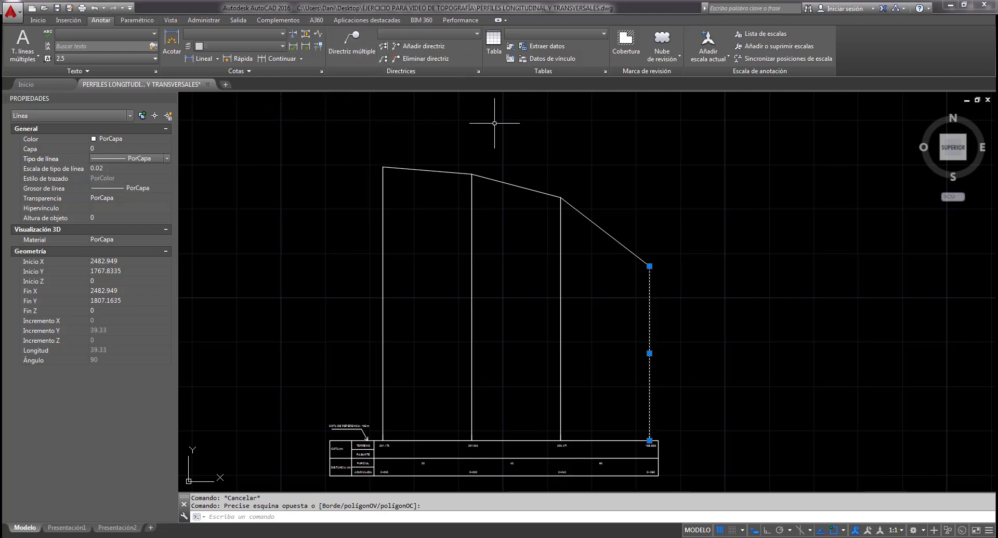
# Load the dashed linetype ACAD_ISO03W100 from acadiso.lin into the drawing with the linetype manager.
pyautogui.click(39, 20)
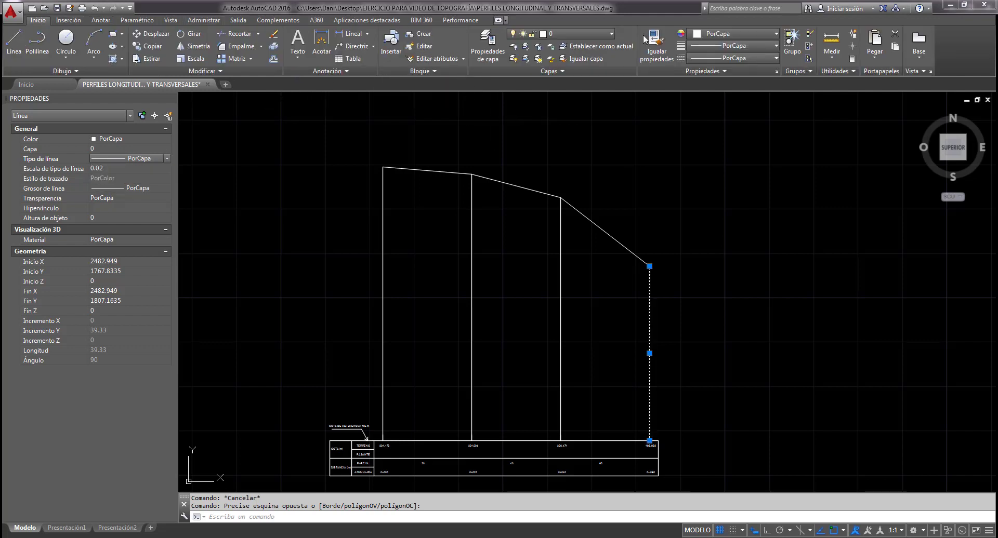
pyautogui.click(751, 57)
pyautogui.click(707, 110)
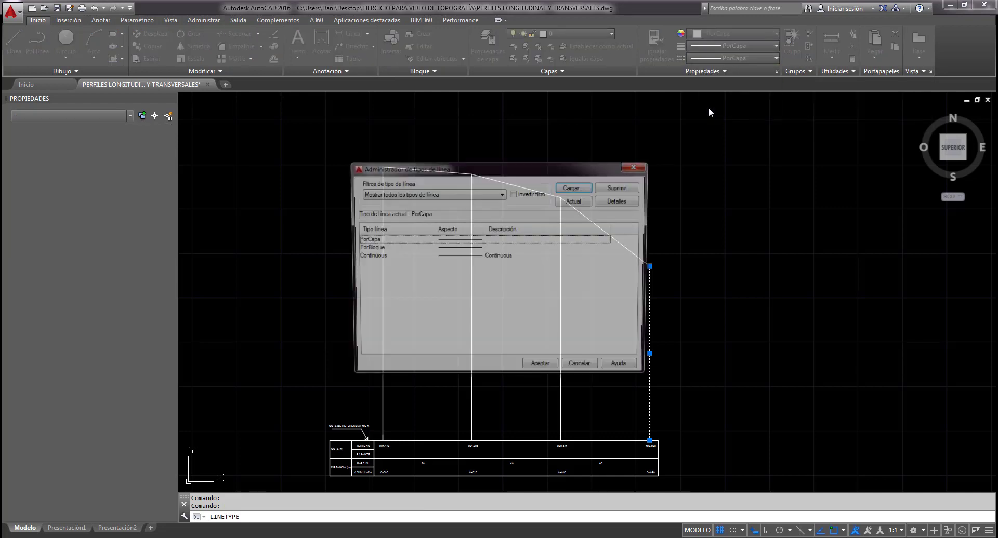
pyautogui.click(574, 187)
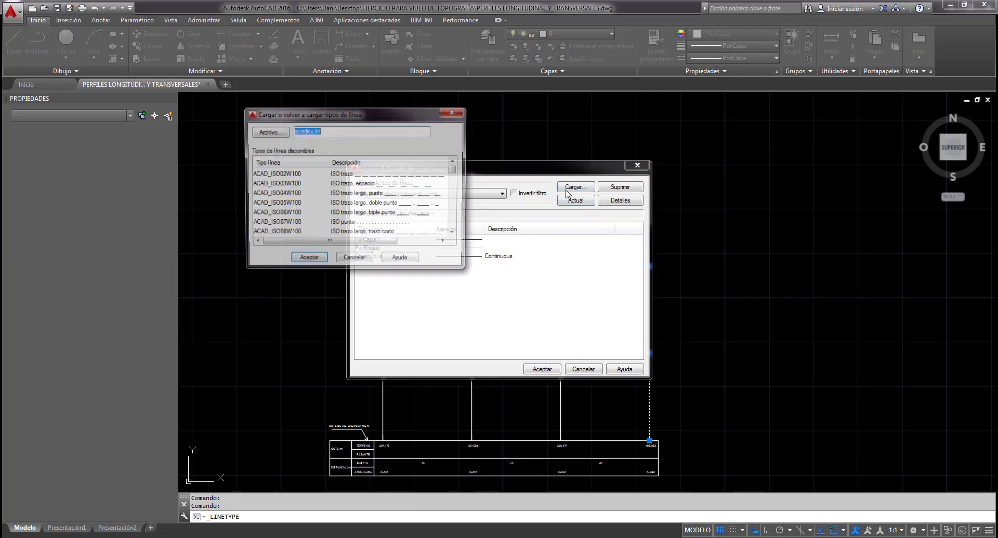
pyautogui.click(367, 184)
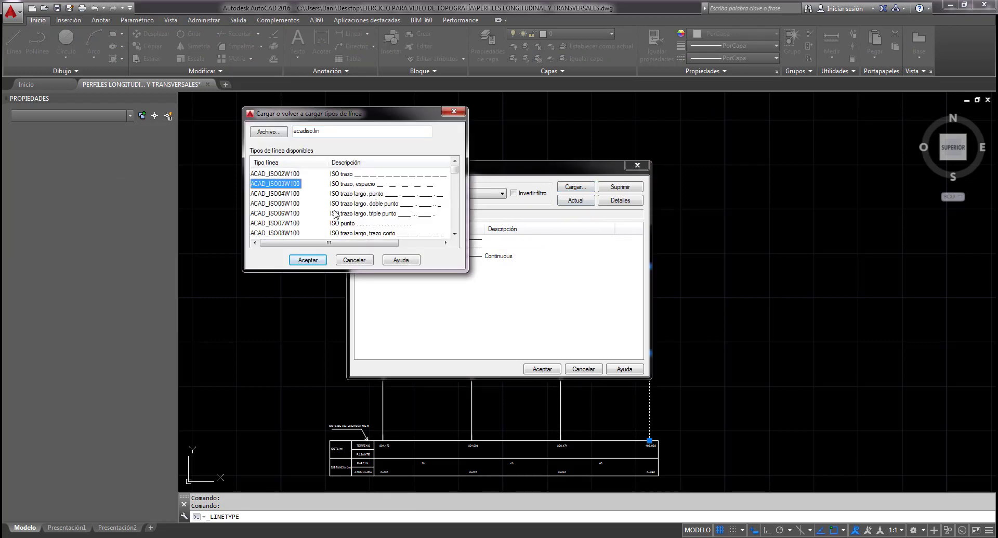
pyautogui.click(307, 260)
pyautogui.click(503, 257)
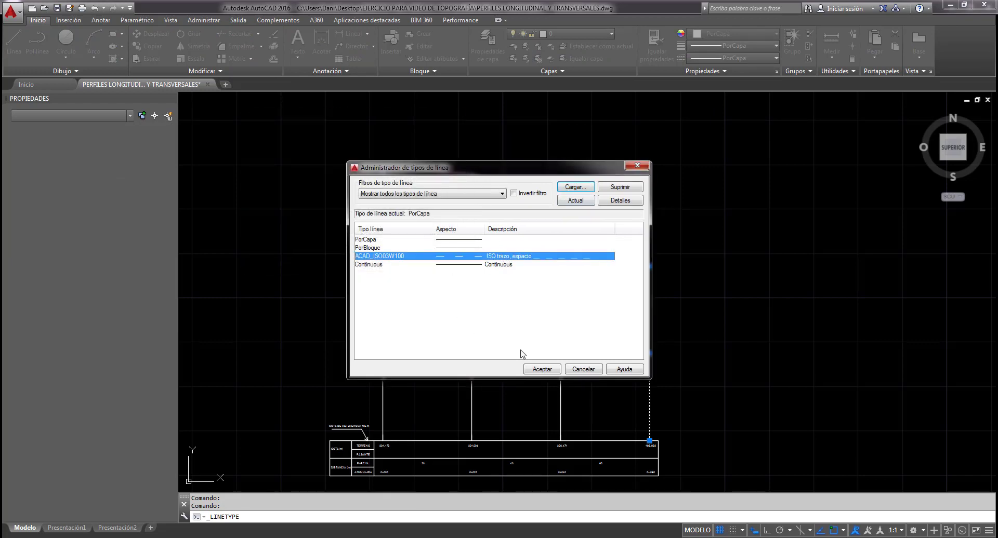
pyautogui.click(547, 370)
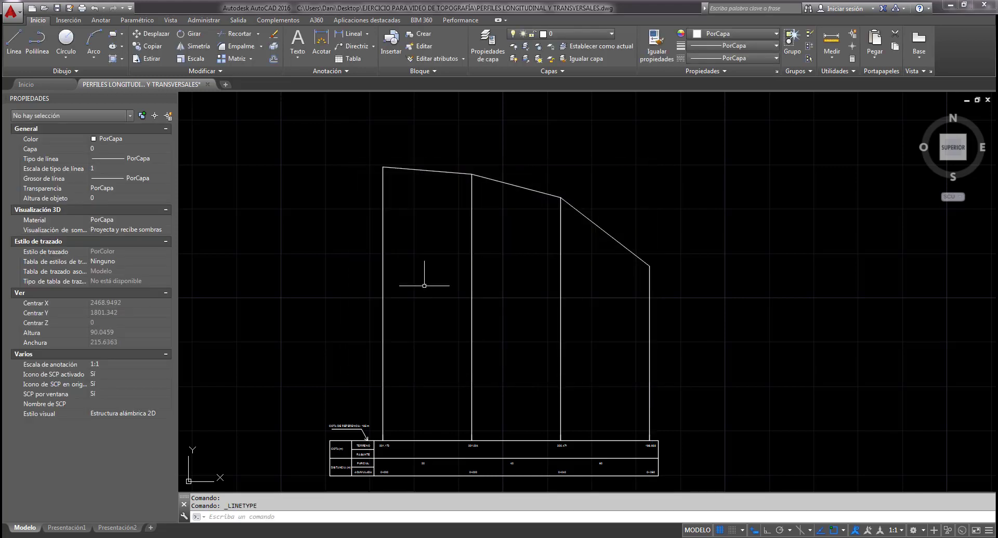
# Assign the ACAD_ISO03W100 linetype to the last station's vertical line and deselect it.
pyautogui.click(665, 308)
pyautogui.click(635, 251)
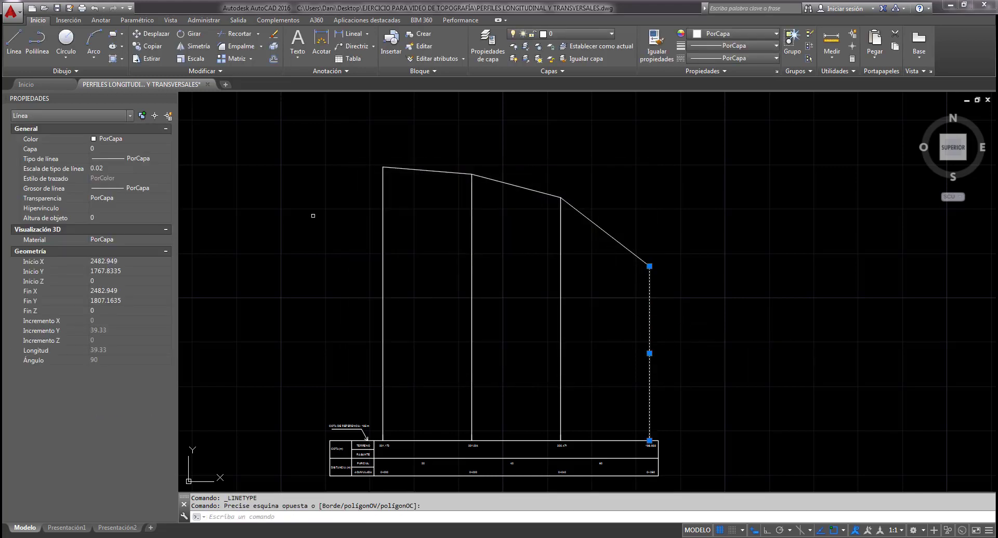
pyautogui.click(153, 159)
pyautogui.click(167, 159)
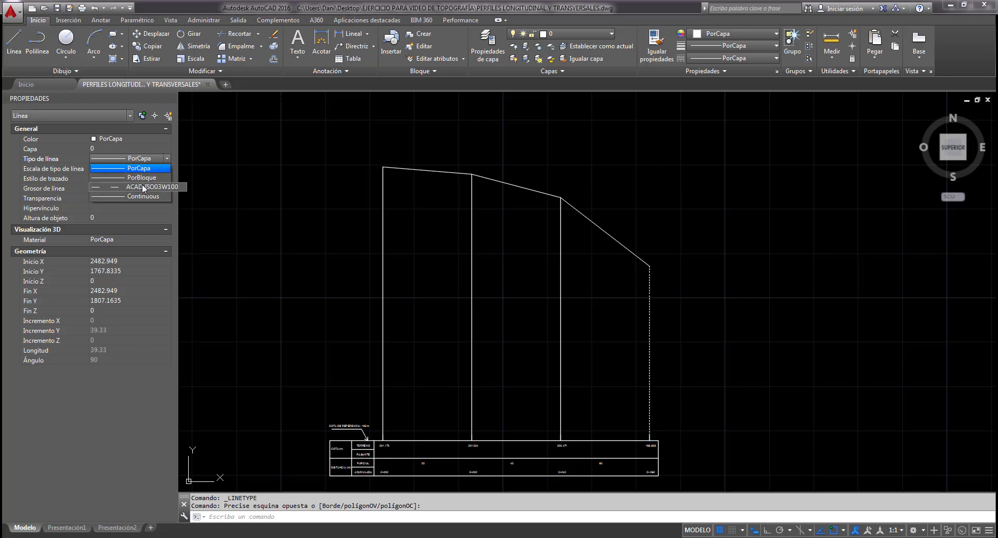
pyautogui.click(142, 184)
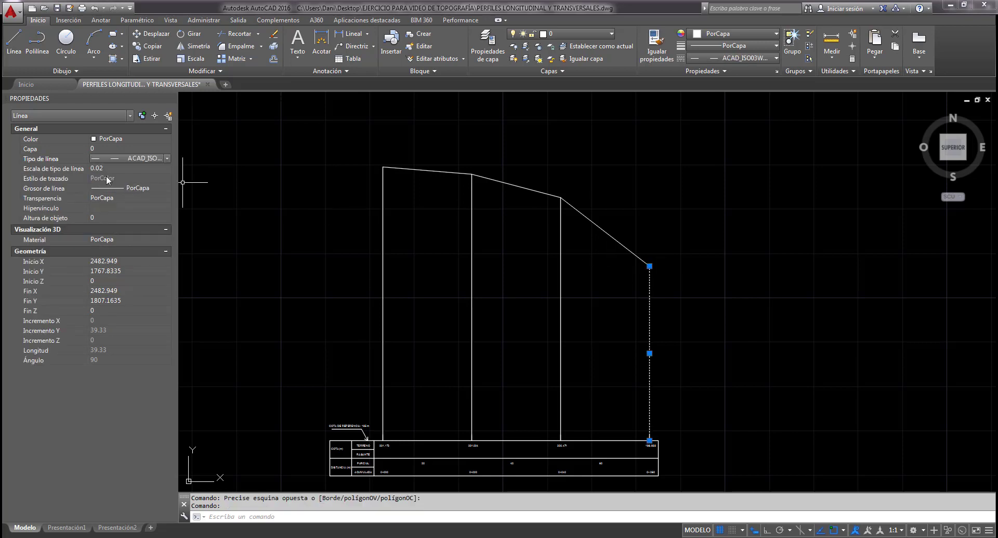
pyautogui.click(682, 340)
pyautogui.press('Escape')
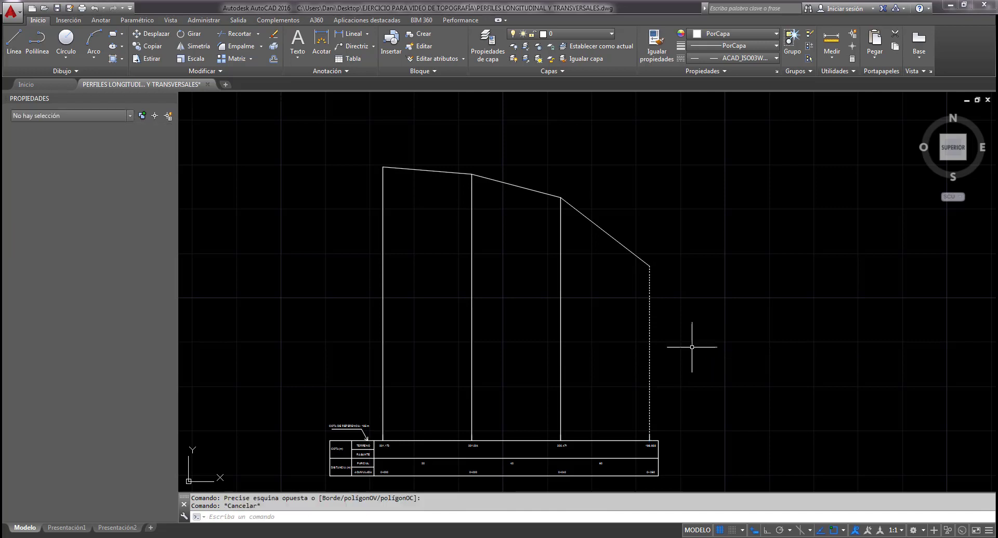
pyautogui.click(684, 339)
pyautogui.press('Escape')
# Set the linetype scale of the last station's dashed vertical line to 0.1.
pyautogui.click(649, 356)
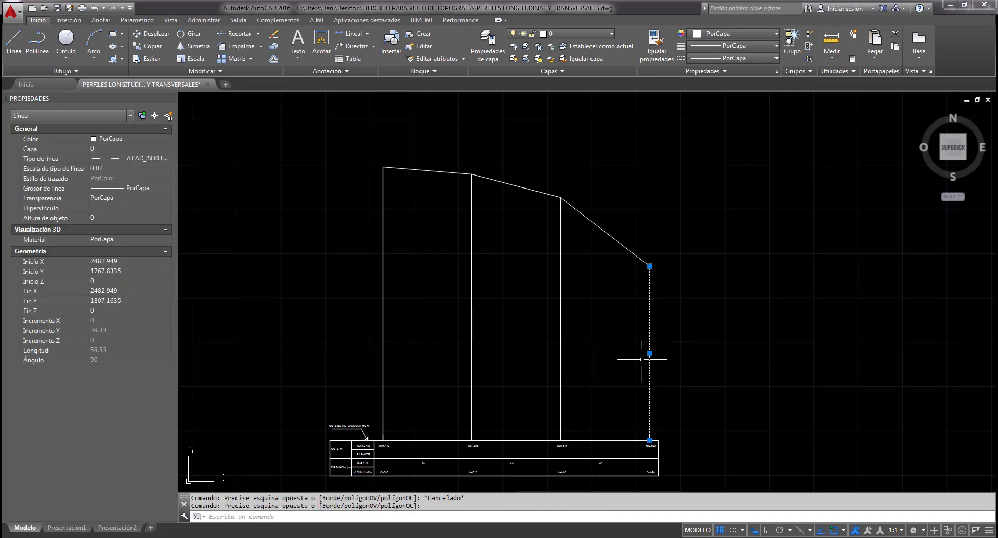
pyautogui.click(110, 170)
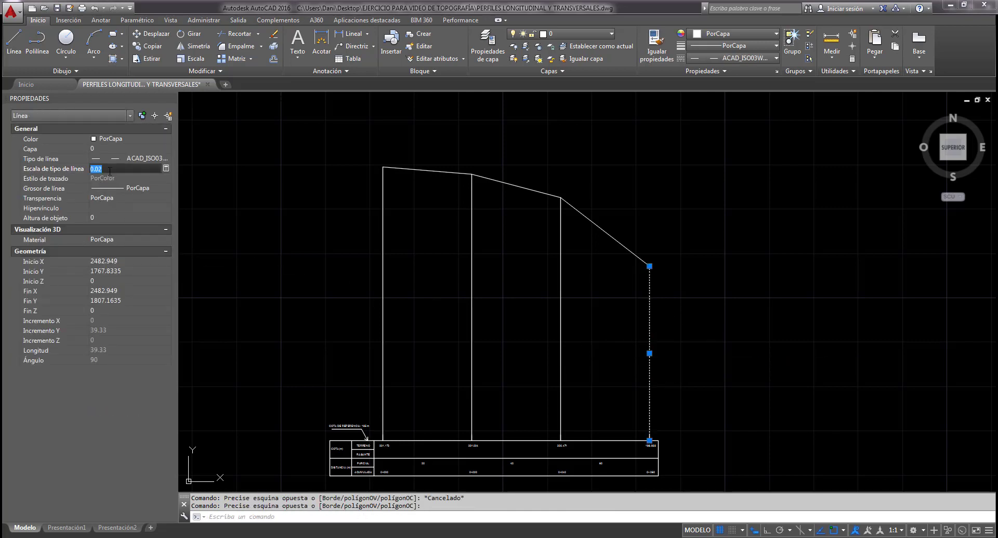
pyautogui.write('0.1')
pyautogui.click(535, 339)
pyautogui.press('Escape')
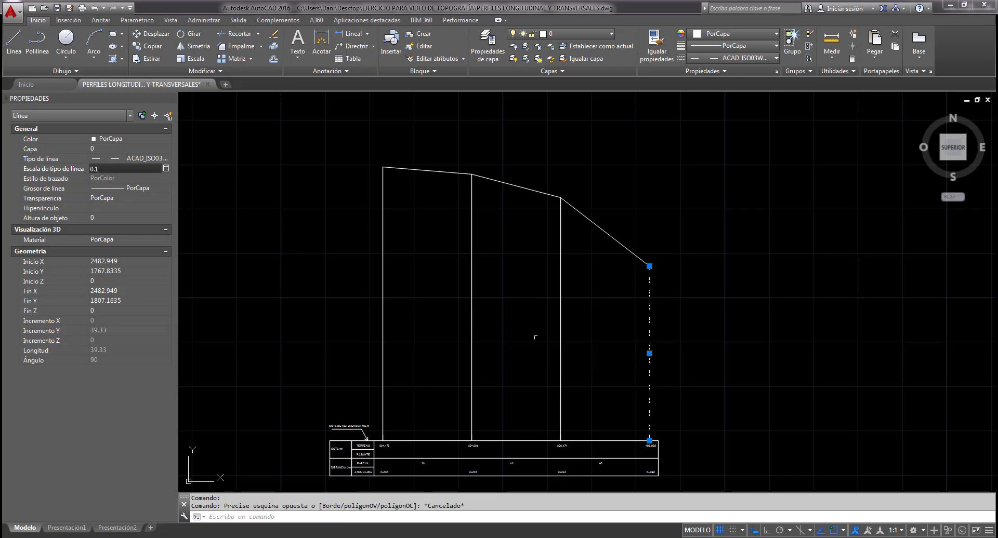
pyautogui.press('Escape')
# Match the last station line's dashed linetype properties onto the other three vertical station lines.
pyautogui.moveTo(681, 330); pyautogui.dragTo(611, 316, button='middle')
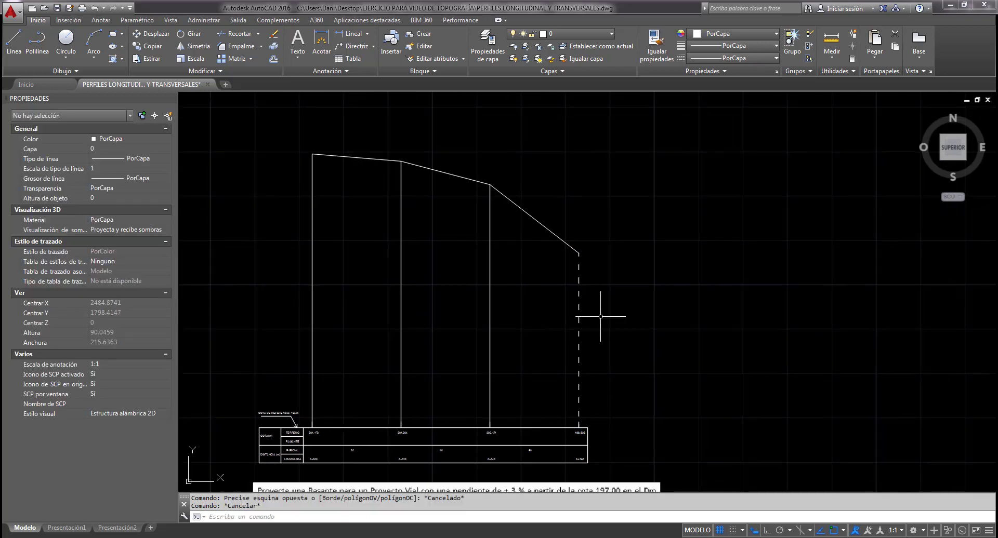
pyautogui.write('ig')
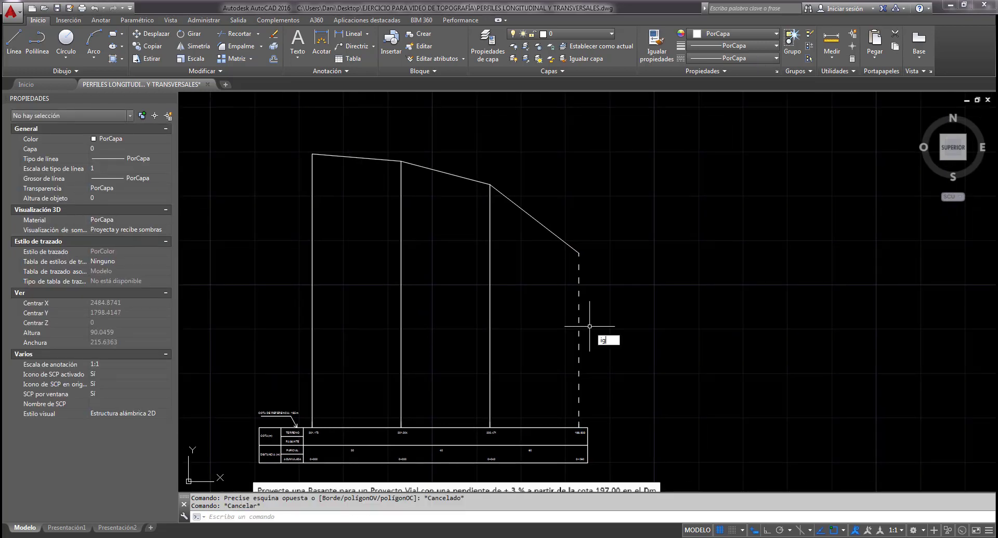
pyautogui.press('Return')
pyautogui.click(578, 319)
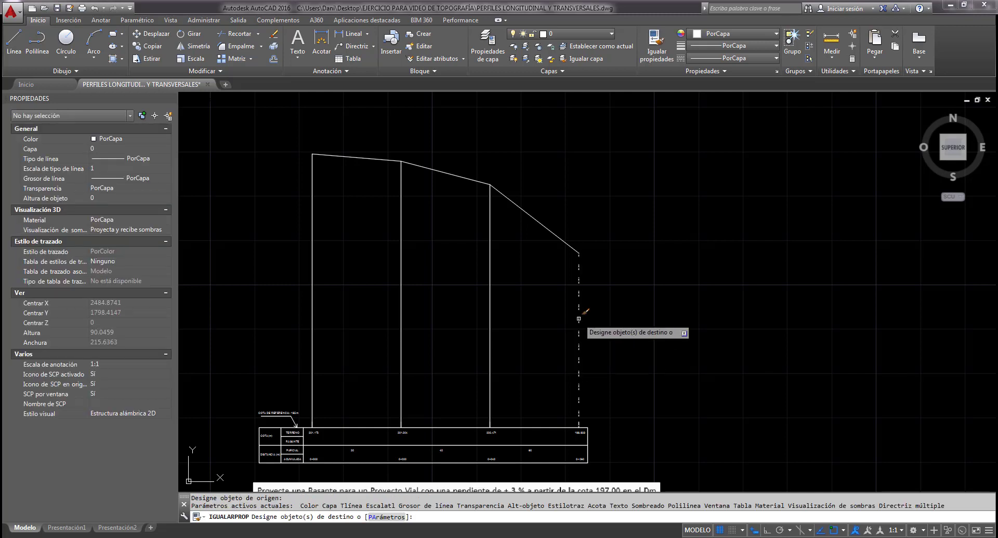
pyautogui.click(501, 303)
pyautogui.press('Escape')
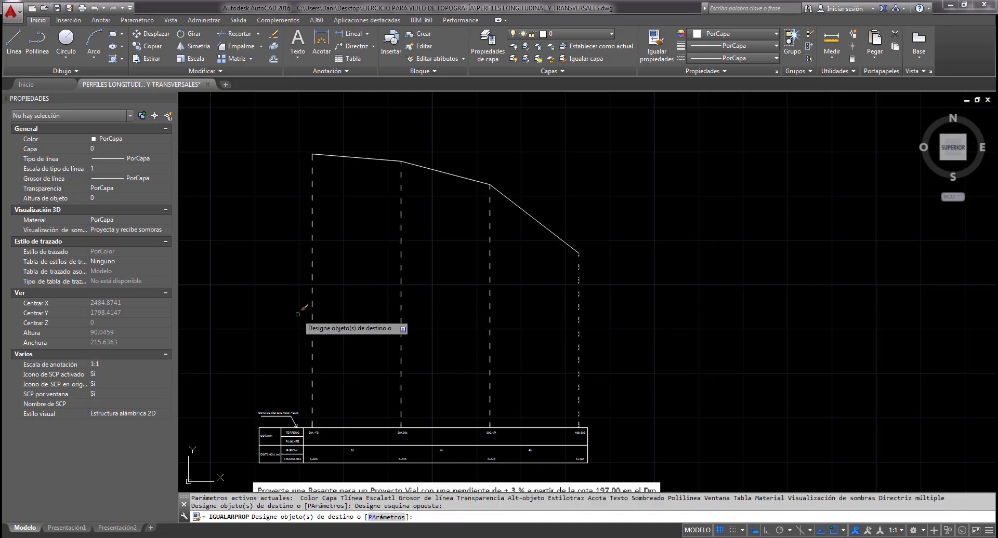
pyautogui.press('Escape')
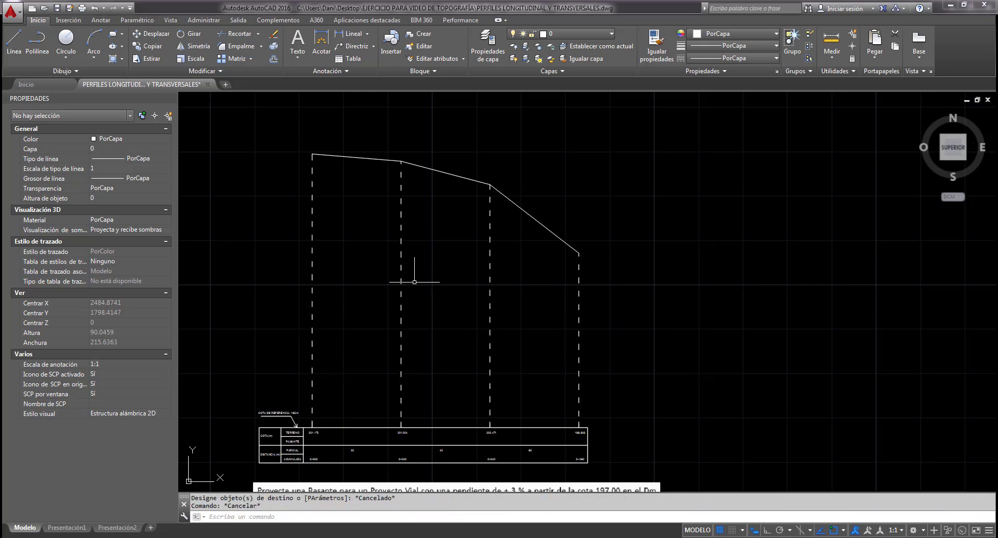
# Read the exercise statement below the table for the grade line's slope, starting elevation and starting station, comparing it with the Rasante row.
pyautogui.moveTo(405, 273)
pyautogui.mouseDown(button='middle')
pyautogui.moveTo(456, 267)
pyautogui.moveTo(521, 240)
pyautogui.mouseUp(button='middle')
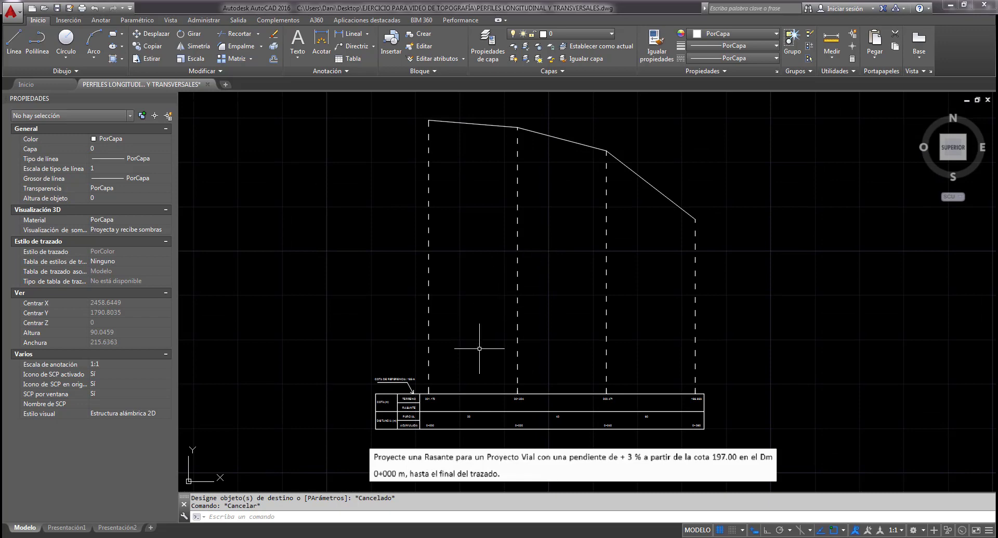
pyautogui.moveTo(478, 346); pyautogui.dragTo(483, 294, button='middle')
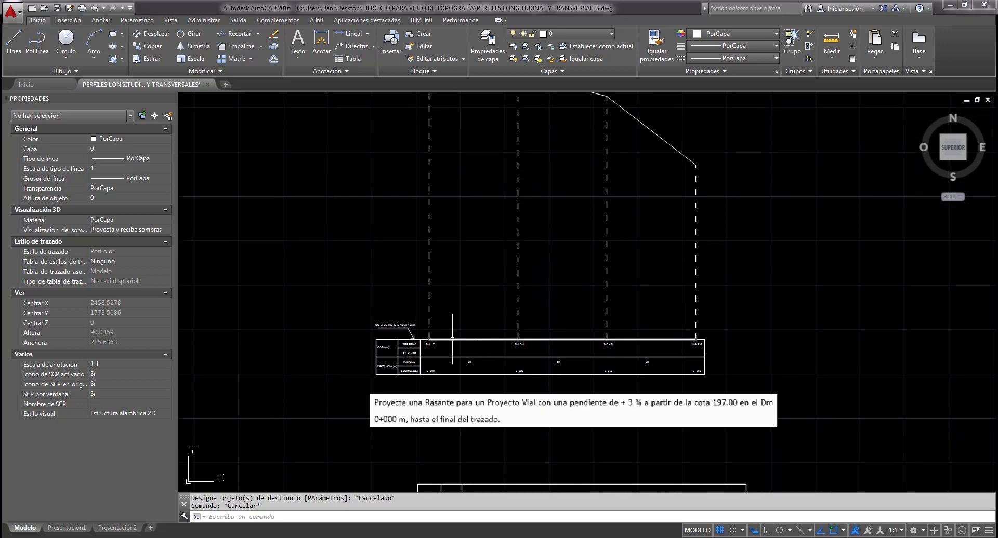
pyautogui.scroll(2, 469, 318)
pyautogui.moveTo(434, 375); pyautogui.dragTo(410, 323, button='middle')
pyautogui.scroll(2, 429, 404)
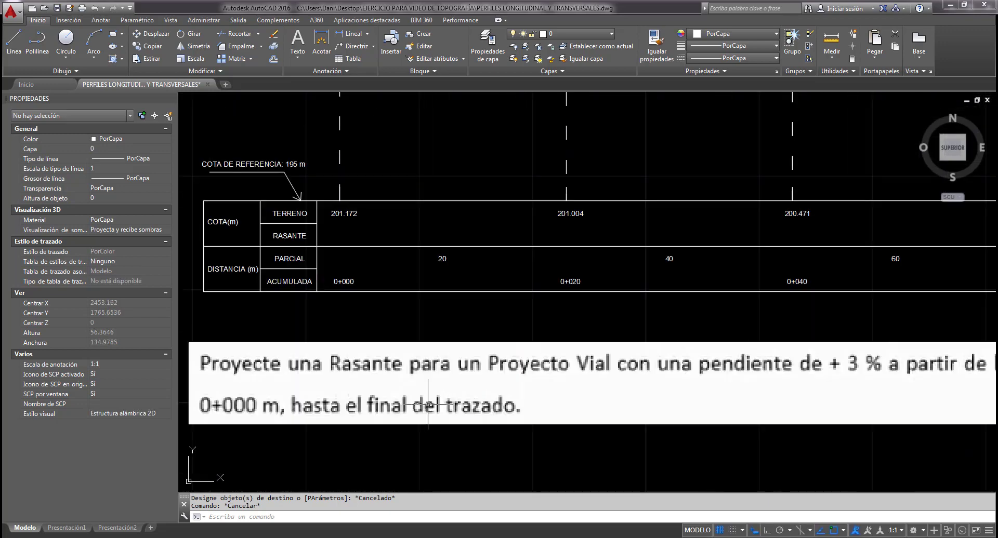
pyautogui.scroll(-2, 438, 394)
pyautogui.moveTo(438, 392); pyautogui.dragTo(433, 373, button='middle')
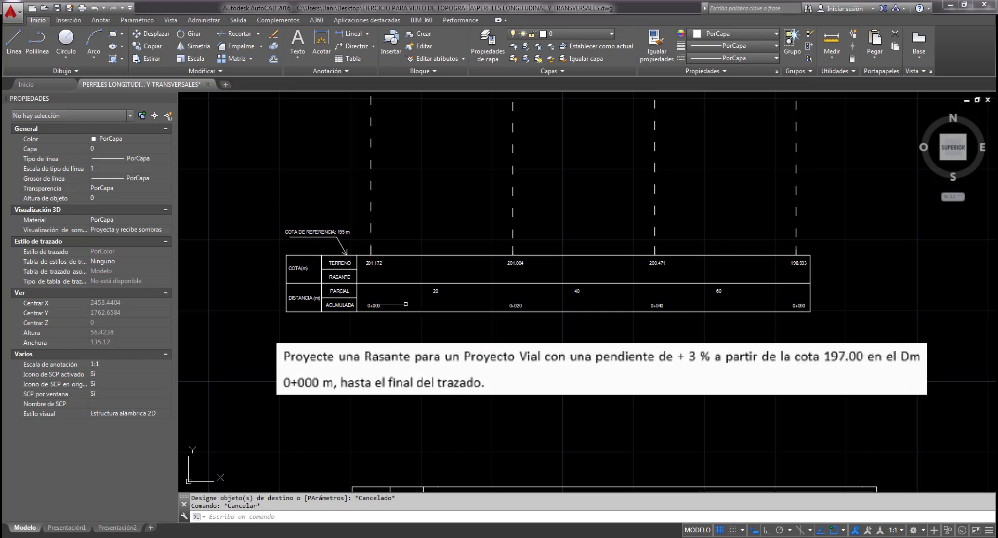
pyautogui.scroll(2, 380, 286)
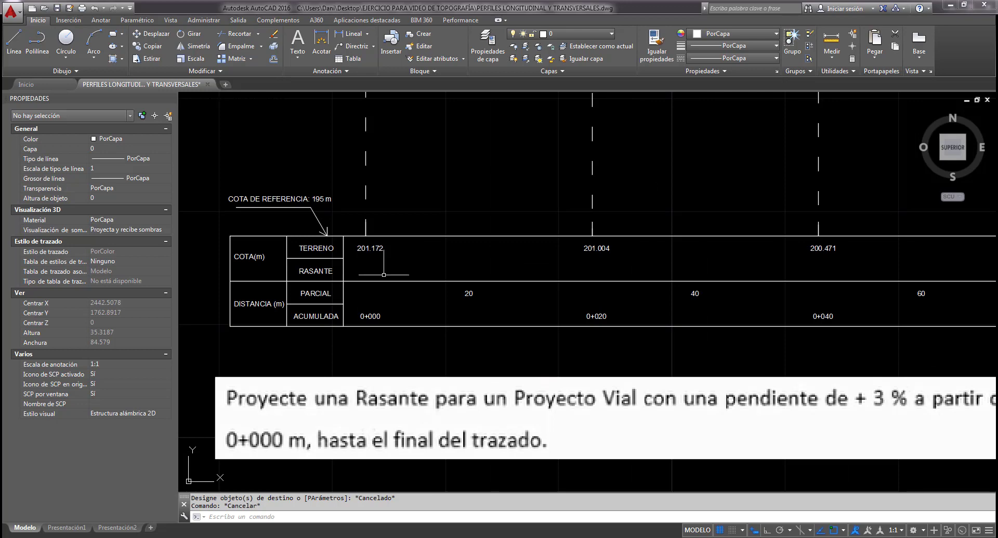
pyautogui.scroll(-2, 377, 305)
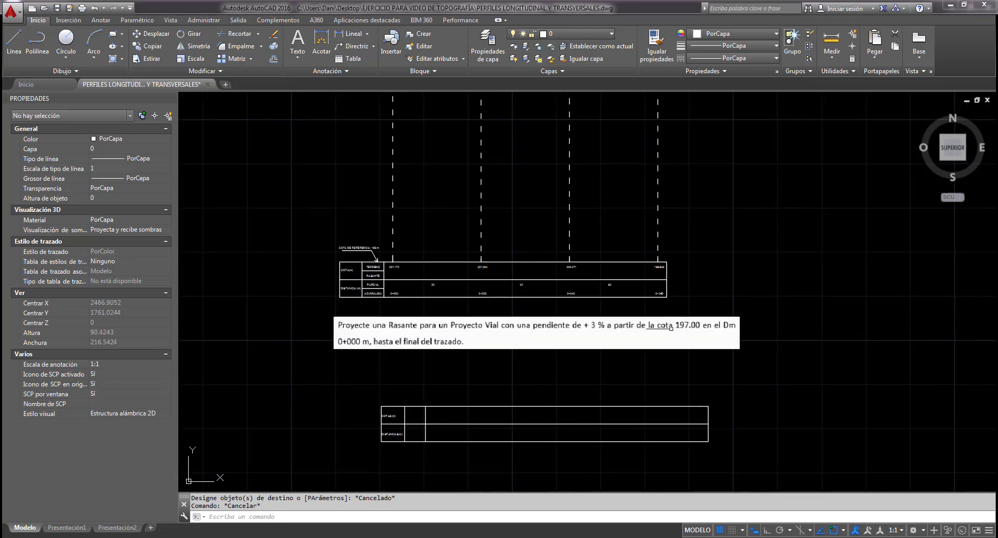
pyautogui.scroll(4, 389, 287)
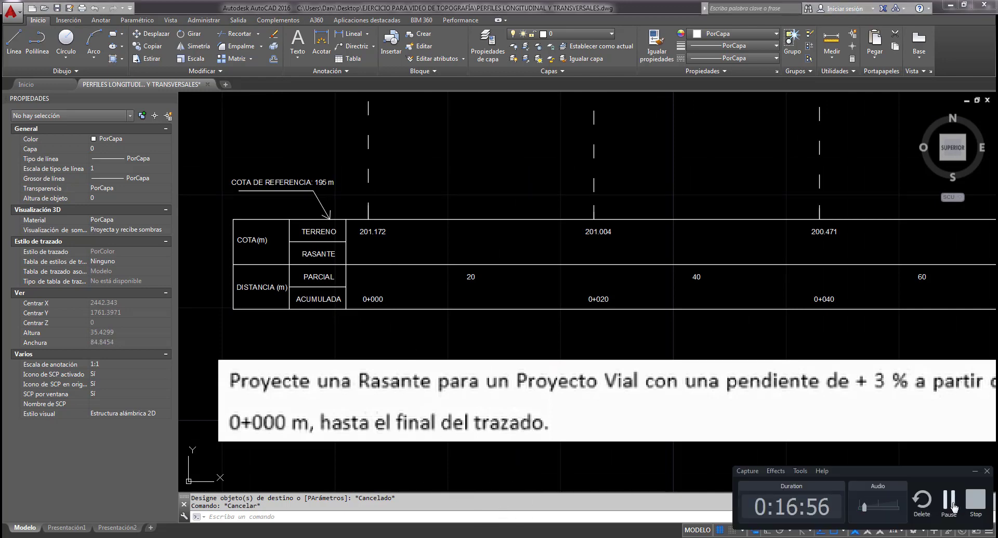
# Change the text in the Rasante row at station 0+000 to 197.000.
pyautogui.scroll(-2, 451, 489)
pyautogui.scroll(4, 385, 343)
pyautogui.scroll(-2, 382, 348)
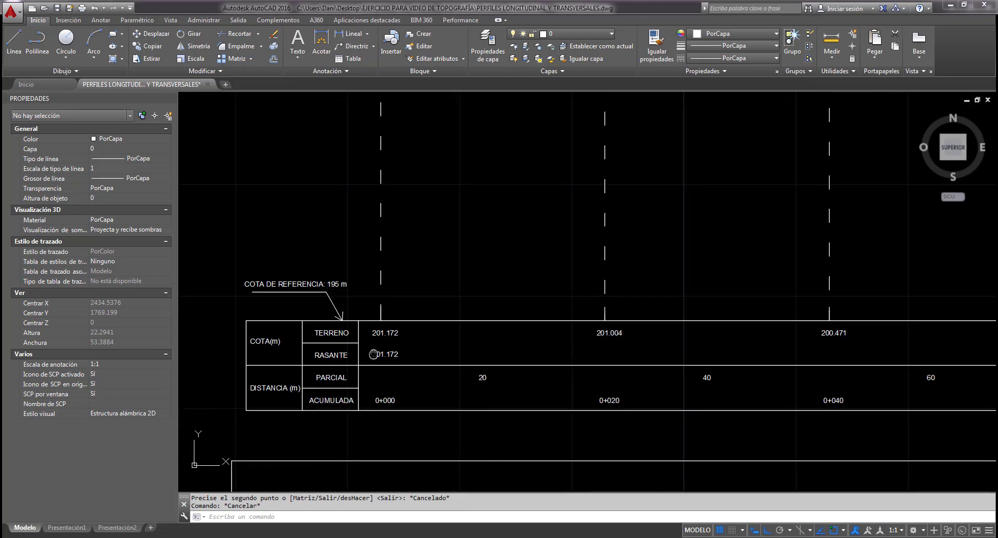
pyautogui.scroll(2, 379, 356)
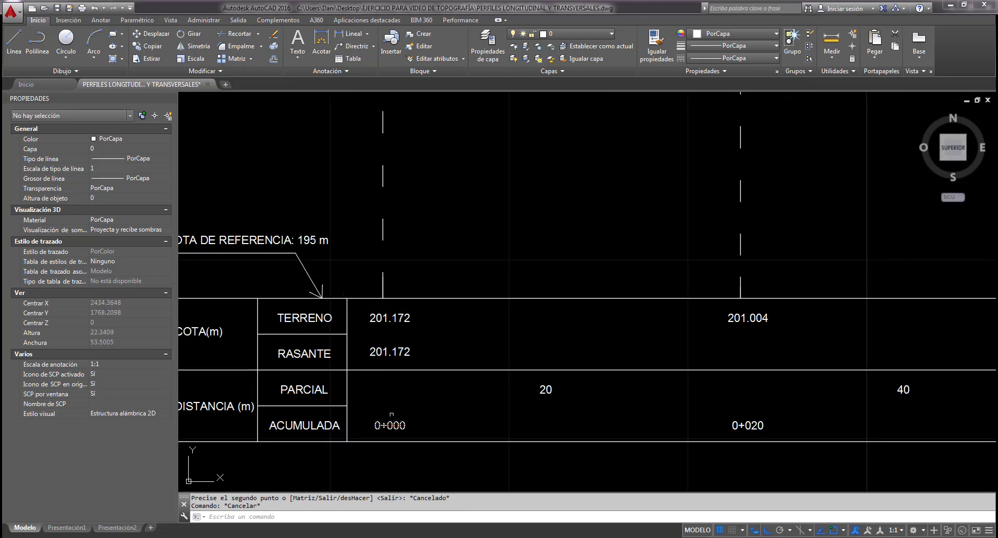
pyautogui.doubleClick(384, 352)
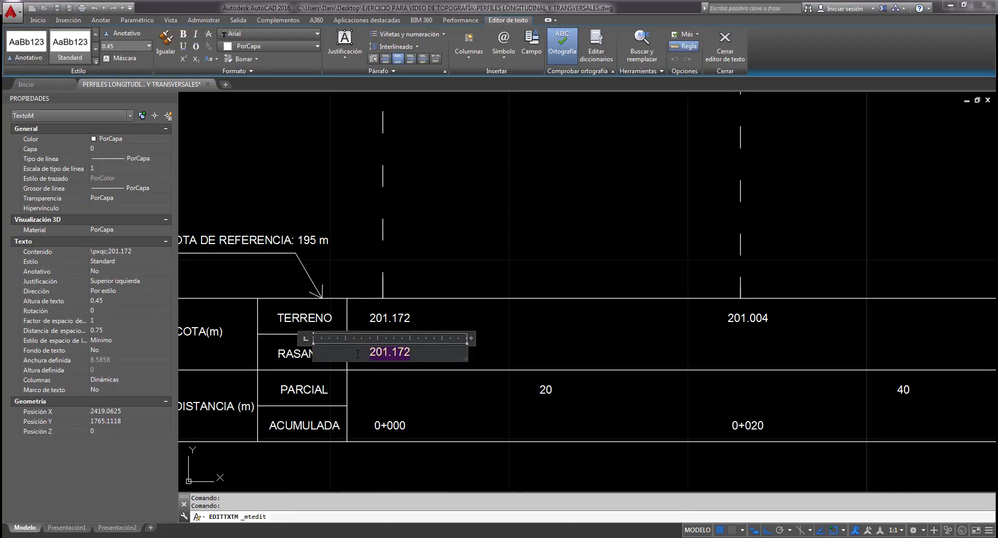
pyautogui.write('197.')
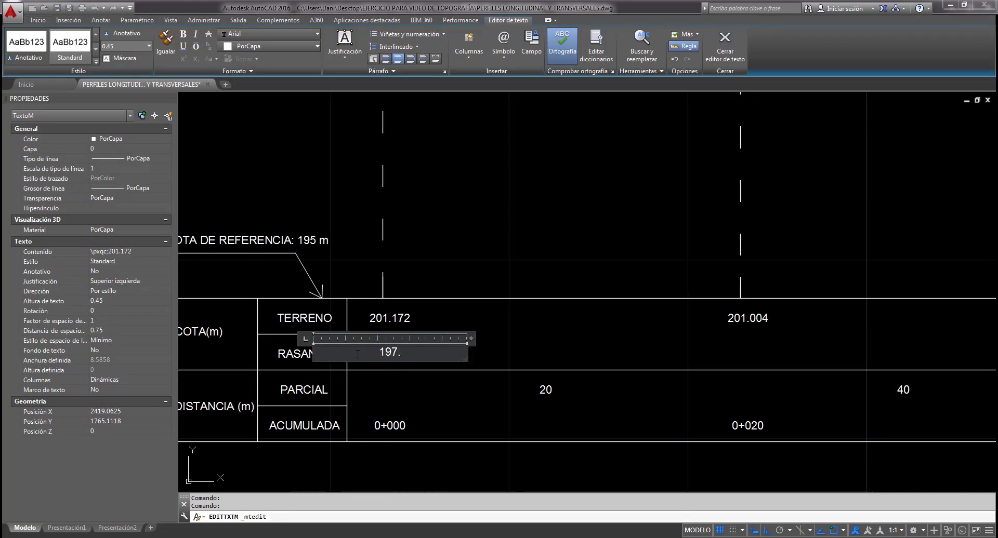
pyautogui.write('000')
pyautogui.click(444, 252)
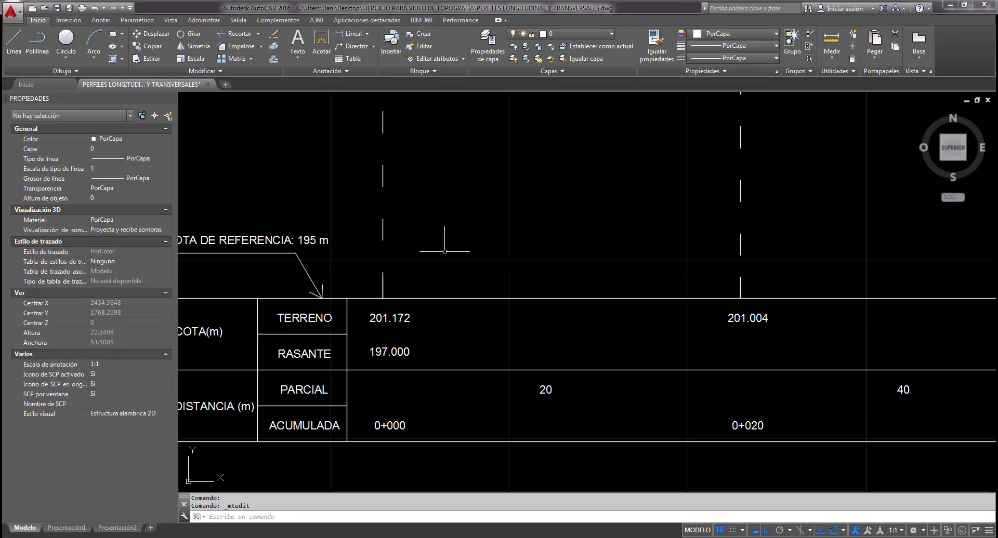
pyautogui.scroll(-6, 444, 252)
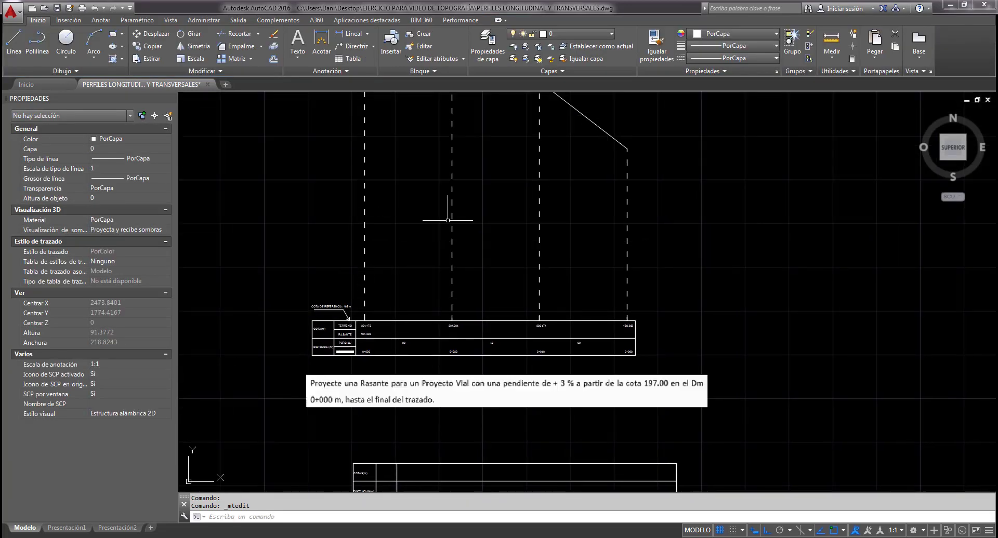
pyautogui.scroll(4, 347, 318)
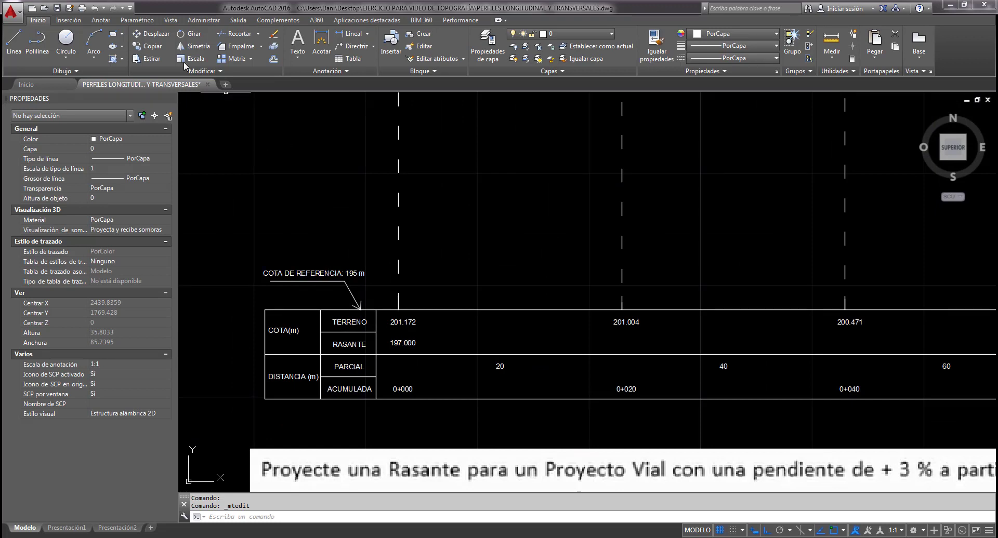
pyautogui.write('PL')
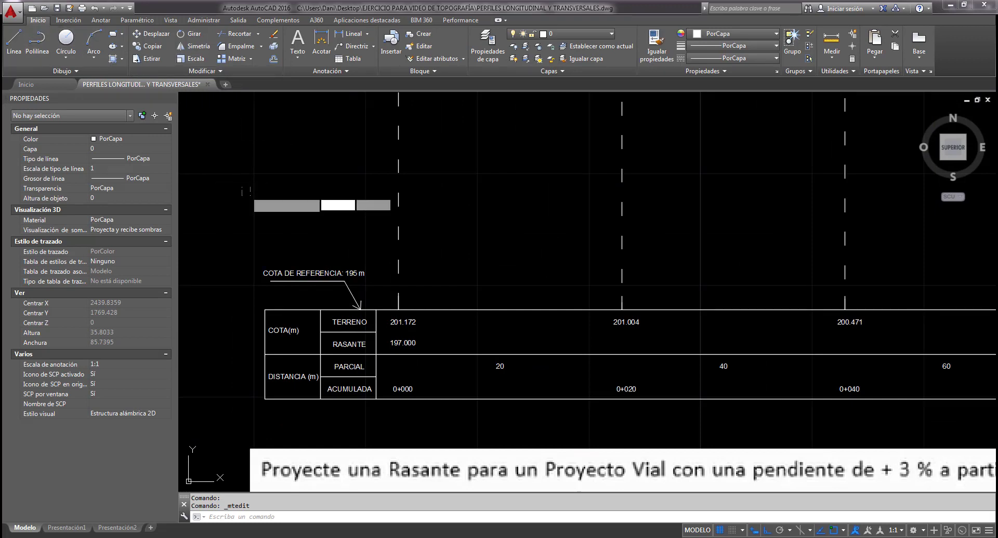
pyautogui.press('Return')
pyautogui.press('Escape')
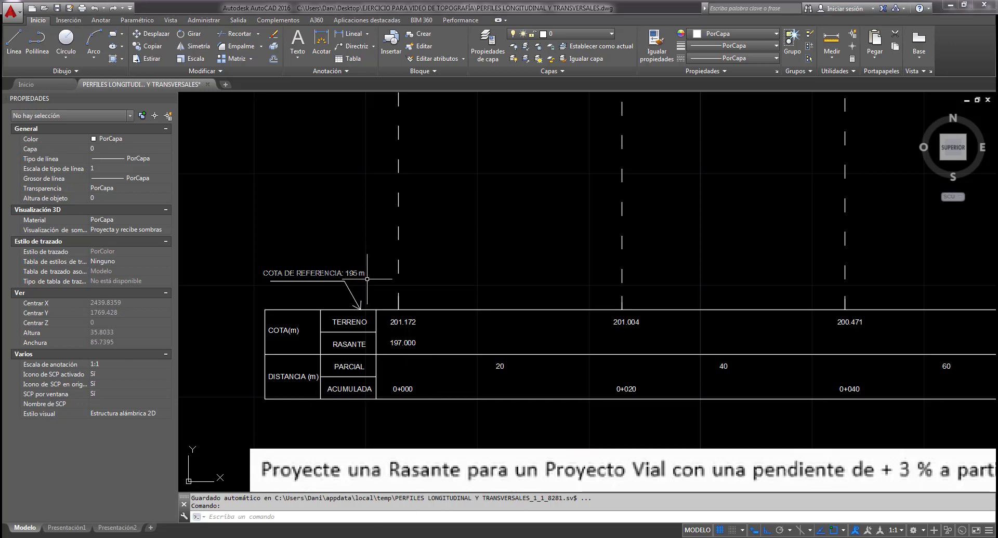
# Draw a vertical polyline 20 units upward from the base of the station 0+000 line on the table's upper edge.
pyautogui.moveTo(410, 272); pyautogui.dragTo(394, 287, button='middle')
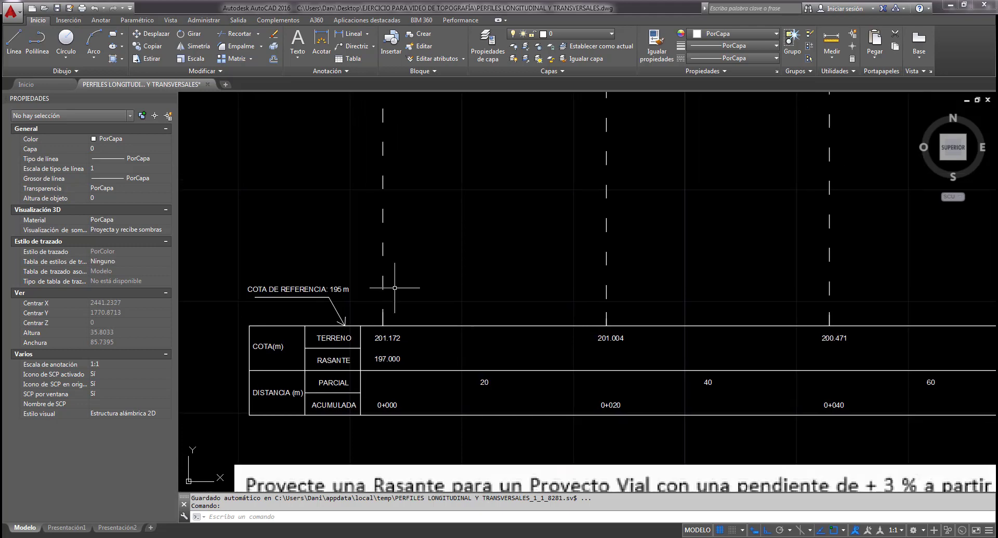
pyautogui.press('Return')
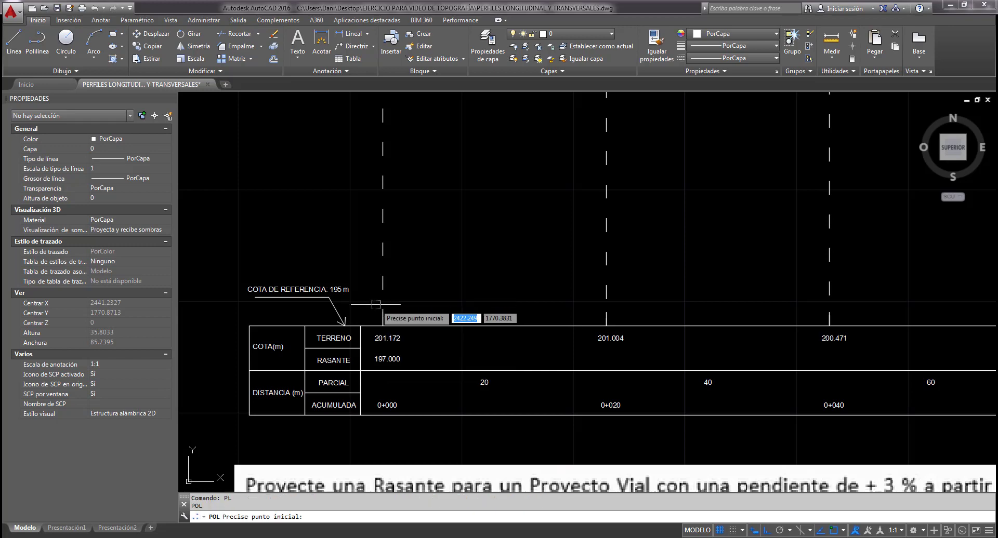
pyautogui.click(382, 326)
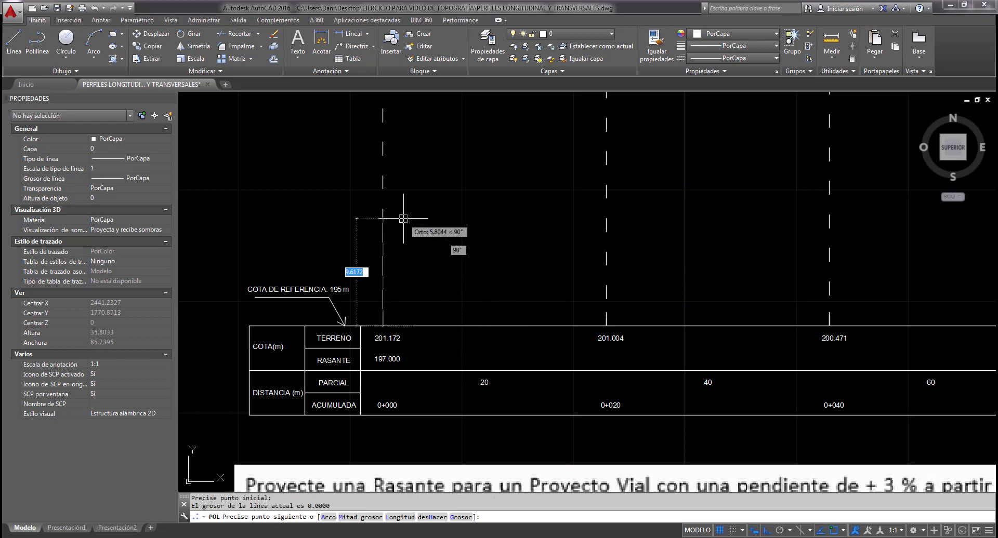
pyautogui.write('20')
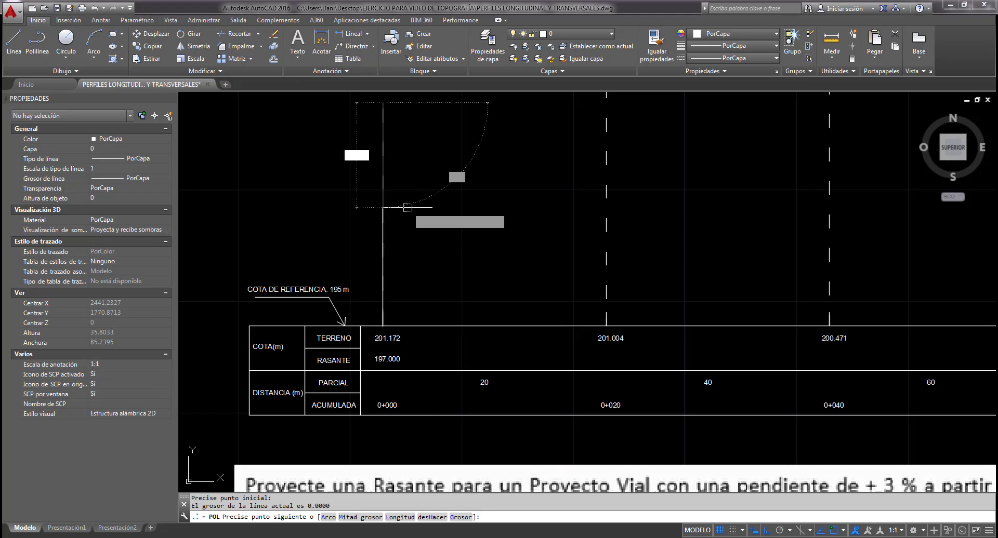
pyautogui.press('Return')
pyautogui.scroll(-5, 322, 280)
pyautogui.scroll(3, 328, 286)
pyautogui.press('Escape')
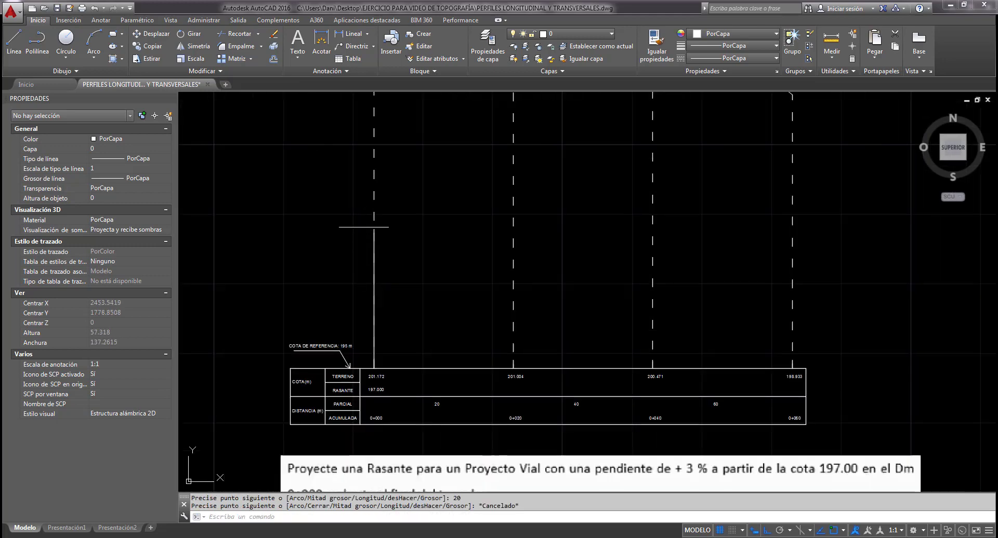
# Set the colour of the solid vertical polylines at station 0+000 to cyan and deselect them.
pyautogui.click(363, 225)
pyautogui.click(396, 371)
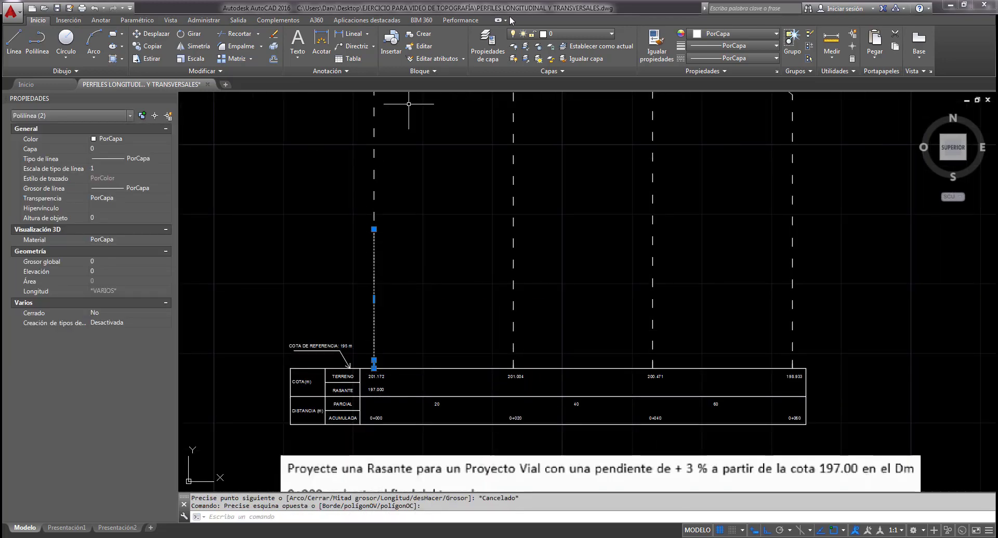
pyautogui.click(725, 34)
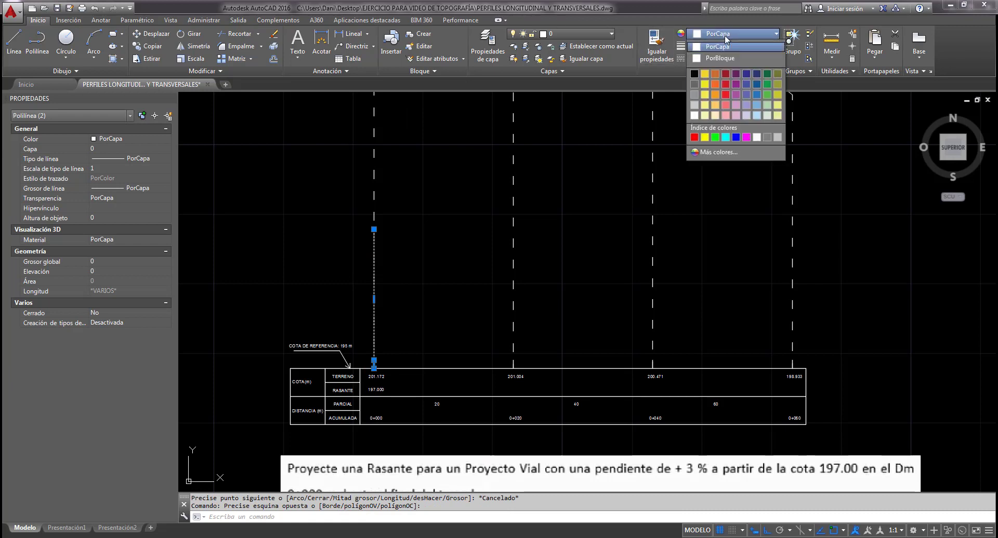
pyautogui.click(724, 137)
pyautogui.press('Escape')
pyautogui.press('Escape')
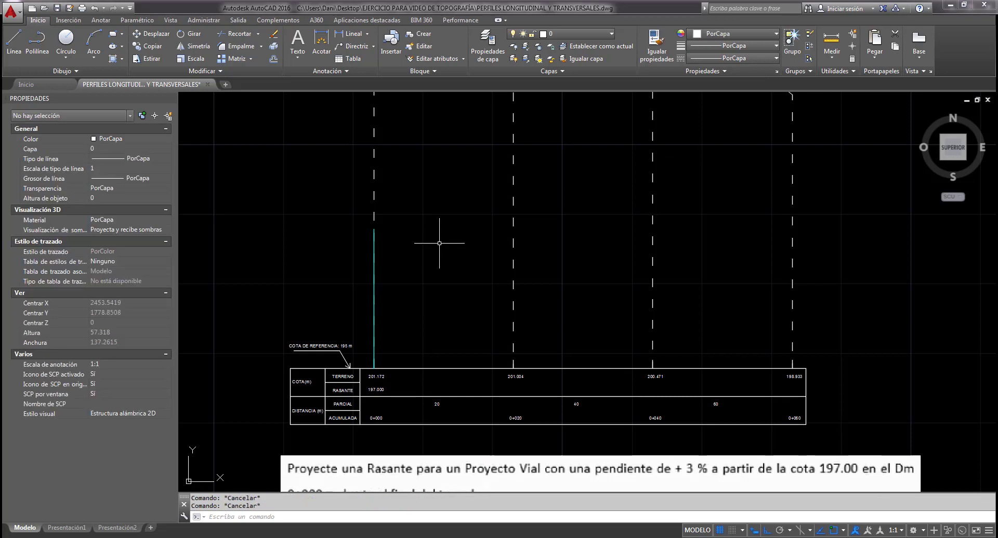
# Examine the grade height line at station 0+000 against the profile, the table and the exercise statement.
pyautogui.scroll(-4, 420, 272)
pyautogui.scroll(2, 363, 260)
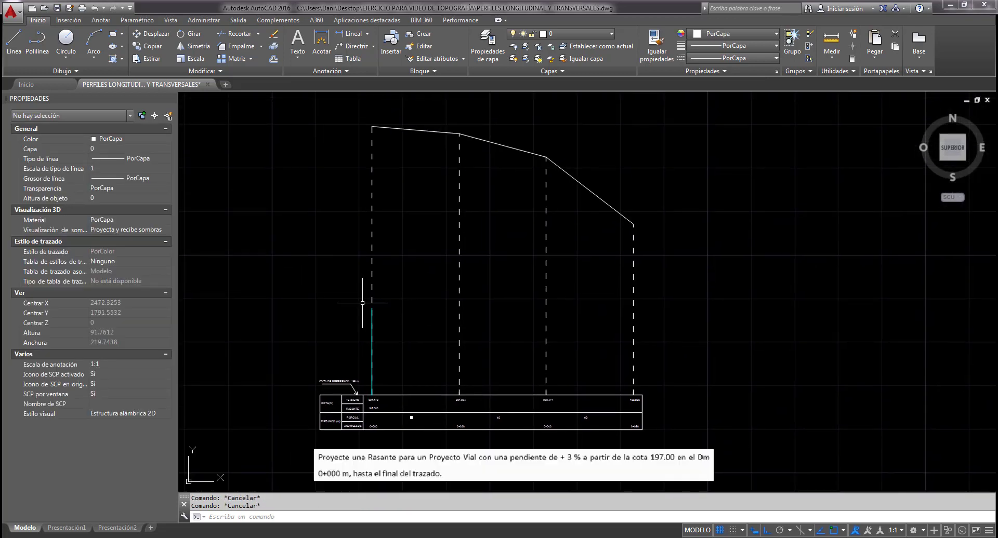
pyautogui.scroll(2, 377, 299)
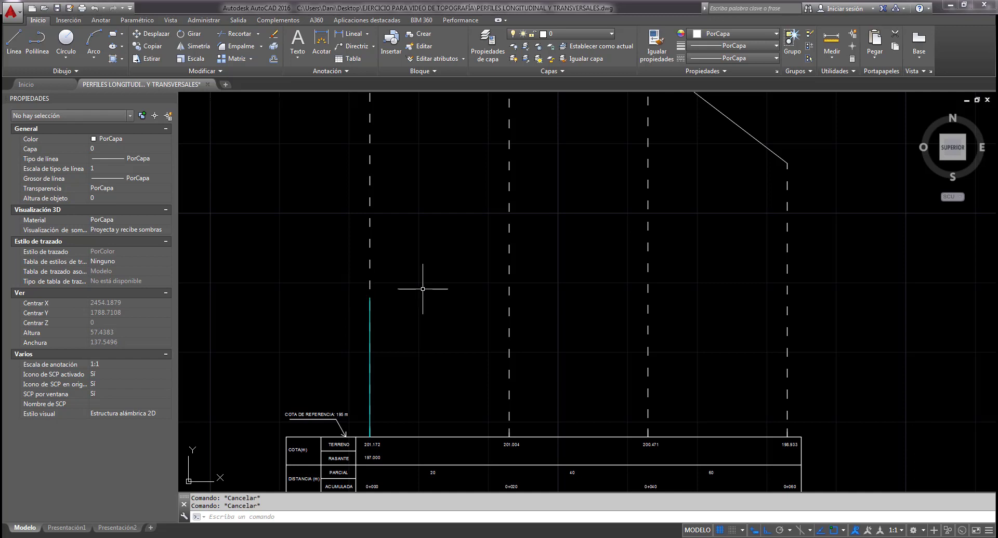
pyautogui.moveTo(423, 290); pyautogui.dragTo(412, 263, button='middle')
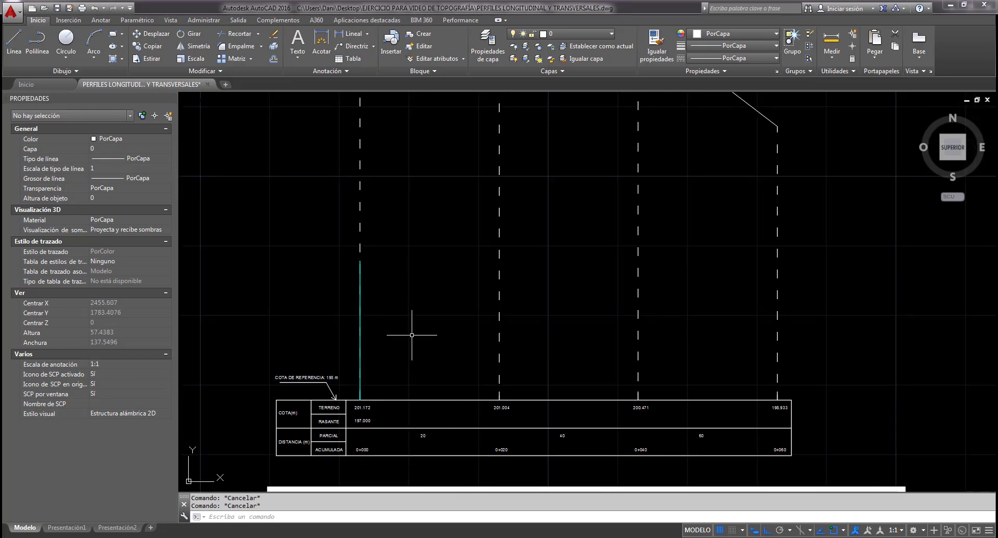
pyautogui.moveTo(402, 351); pyautogui.dragTo(383, 227, button='middle')
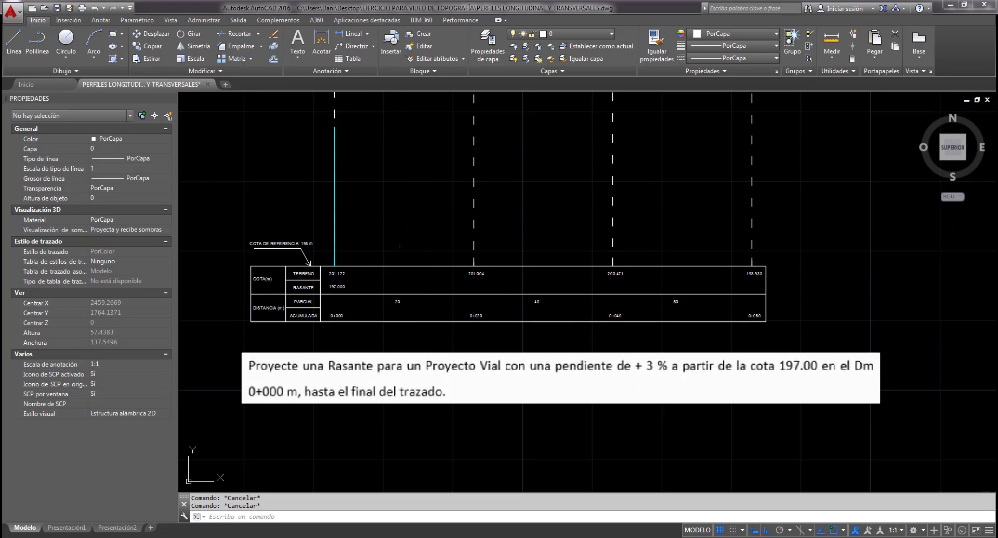
pyautogui.moveTo(333, 183); pyautogui.dragTo(327, 214, button='middle')
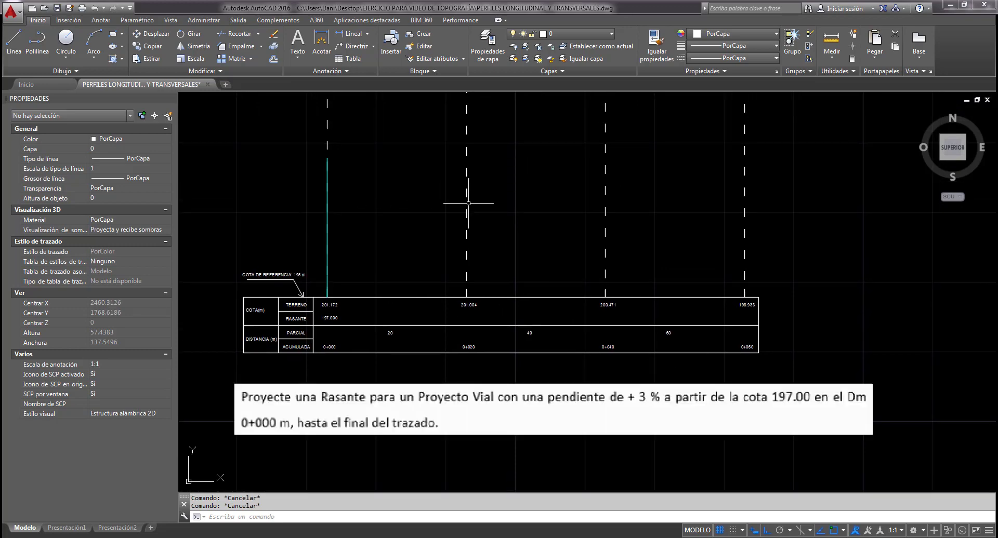
pyautogui.moveTo(467, 201); pyautogui.dragTo(445, 233, button='middle')
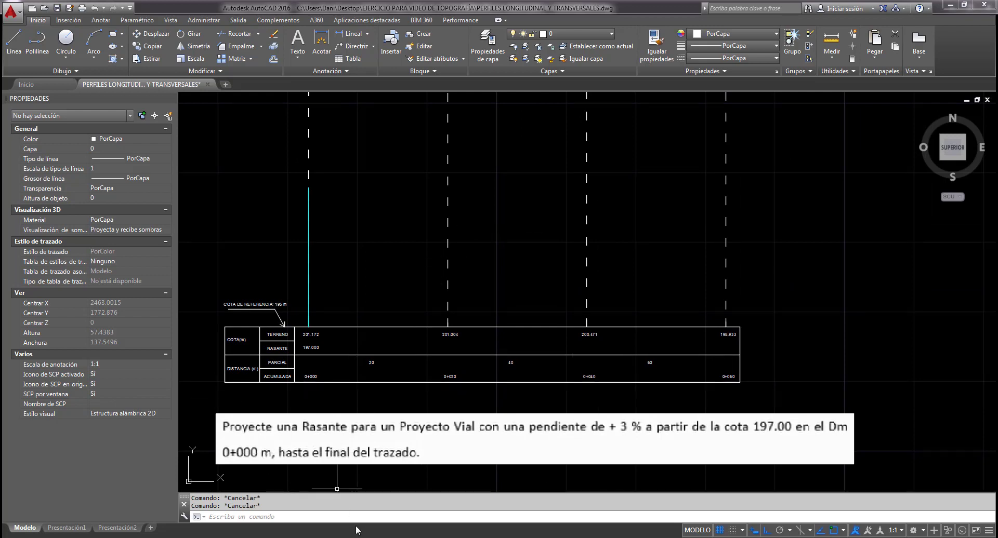
# Switch to Calculator, compute the elevation gain of a 3 % grade over 20 m, and return to the drawing.
pyautogui.click(338, 537)
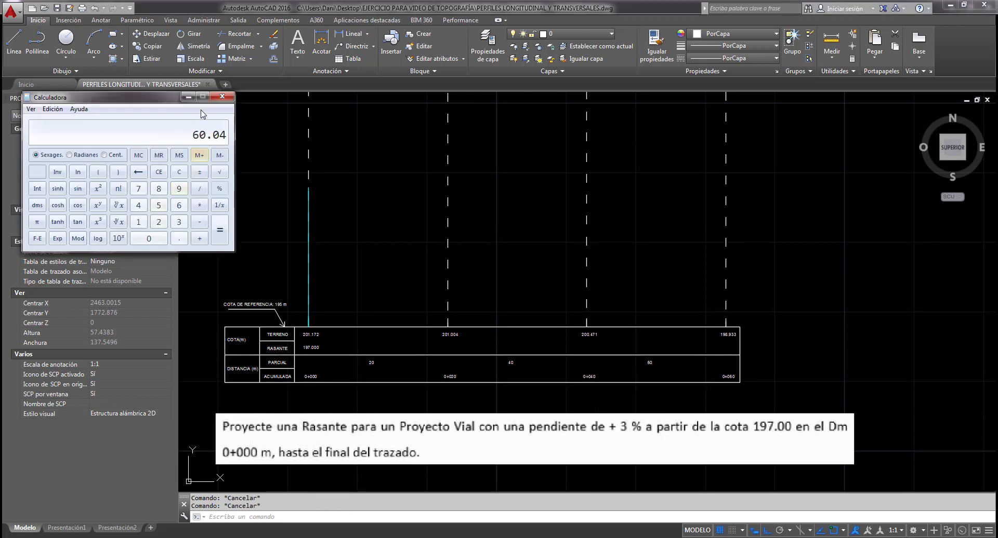
pyautogui.press('Escape')
pyautogui.moveTo(151, 97); pyautogui.dragTo(450, 153)
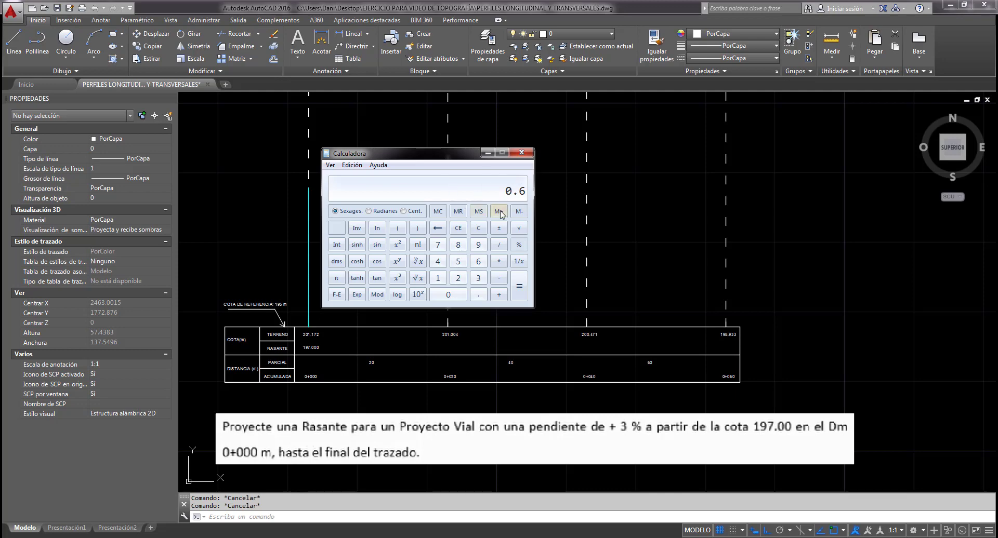
pyautogui.click(486, 153)
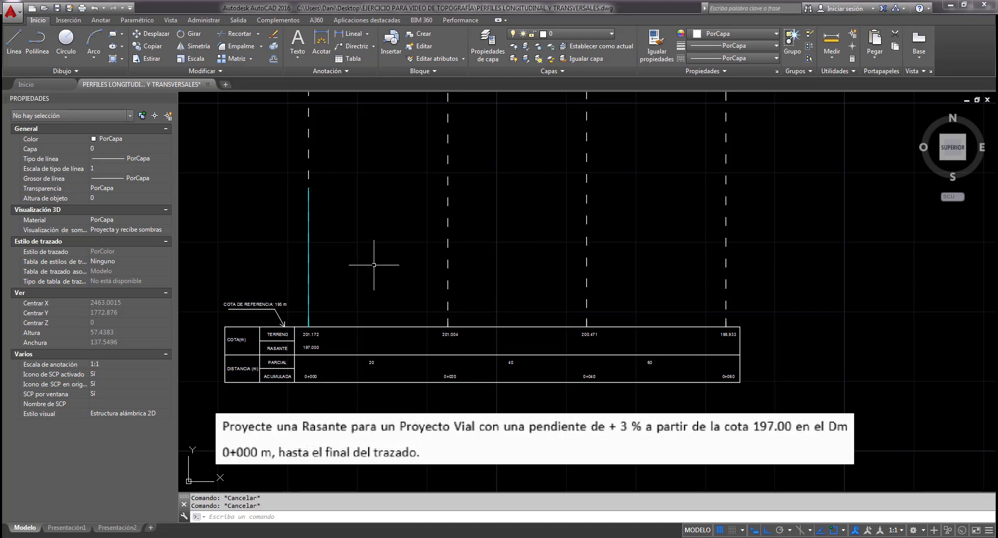
# Copy the 197.000 text in the Rasante row from station 0+000 to stations 0+020, 0+040 and 0+060.
pyautogui.scroll(2, 315, 350)
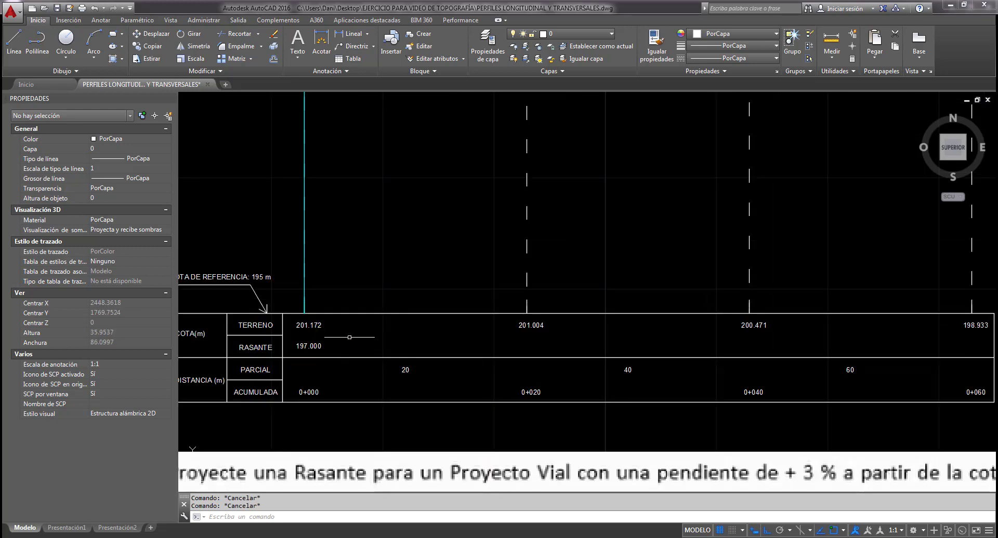
pyautogui.write('o')
pyautogui.press('Return')
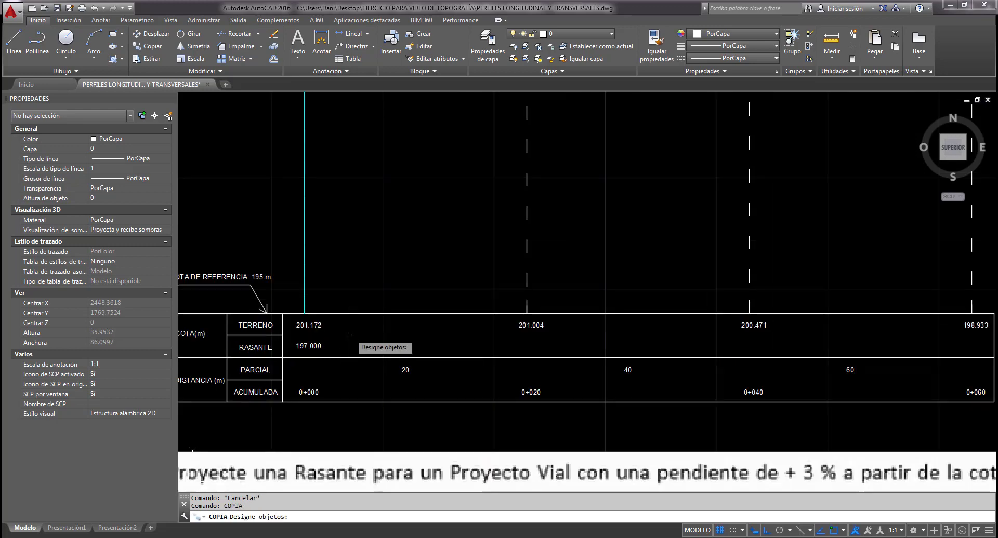
pyautogui.click(309, 346)
pyautogui.press('Return')
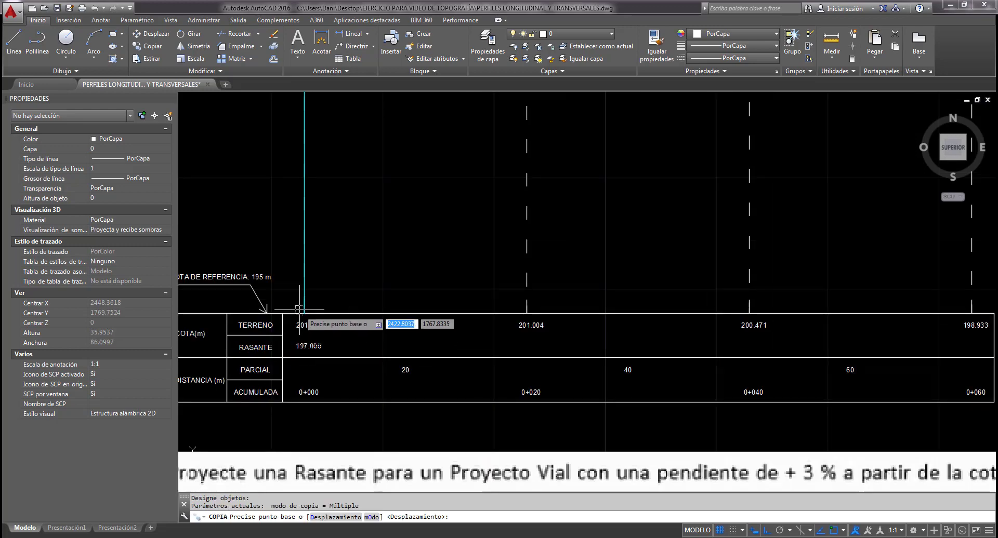
pyautogui.click(304, 313)
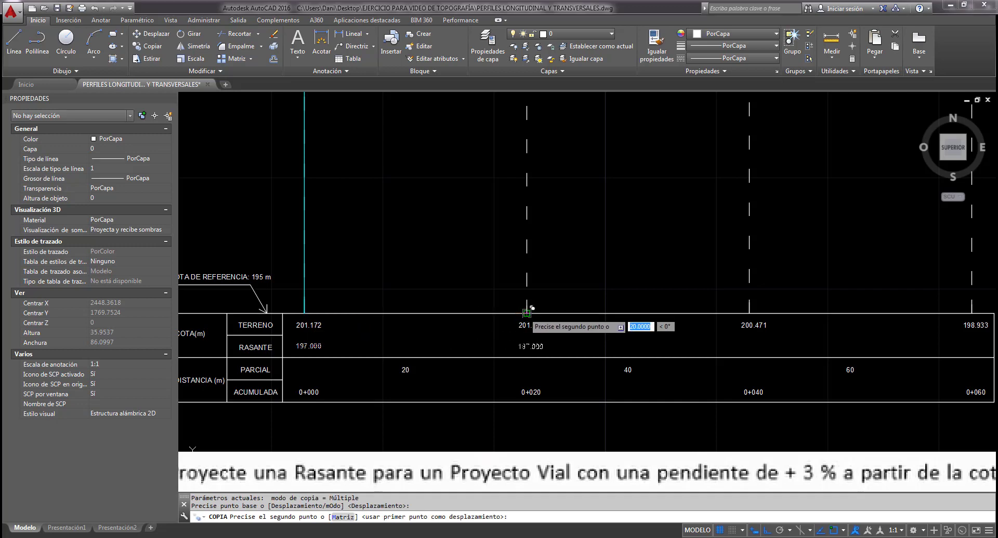
pyautogui.click(526, 313)
pyautogui.moveTo(667, 306); pyautogui.dragTo(566, 306, button='middle')
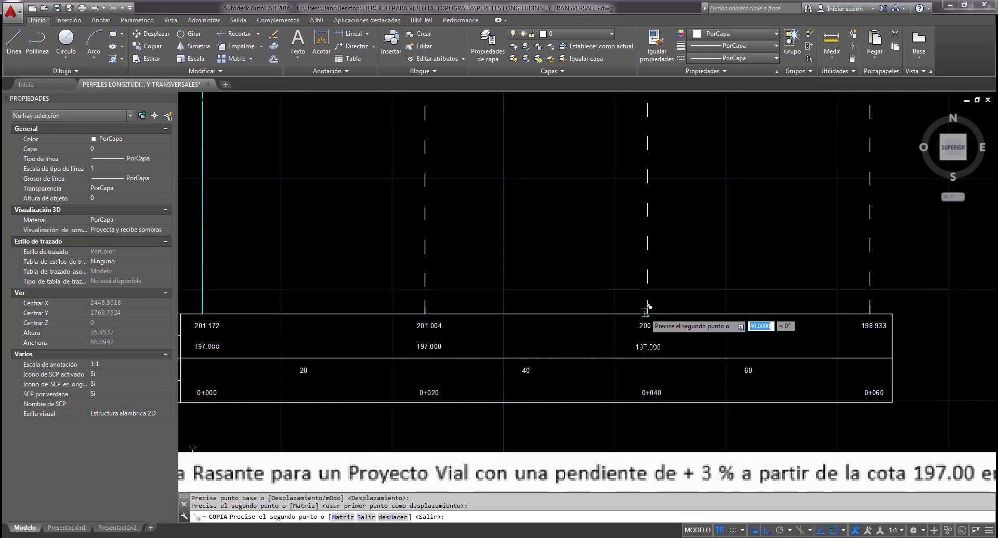
pyautogui.click(647, 312)
pyautogui.moveTo(743, 313); pyautogui.dragTo(672, 312, button='middle')
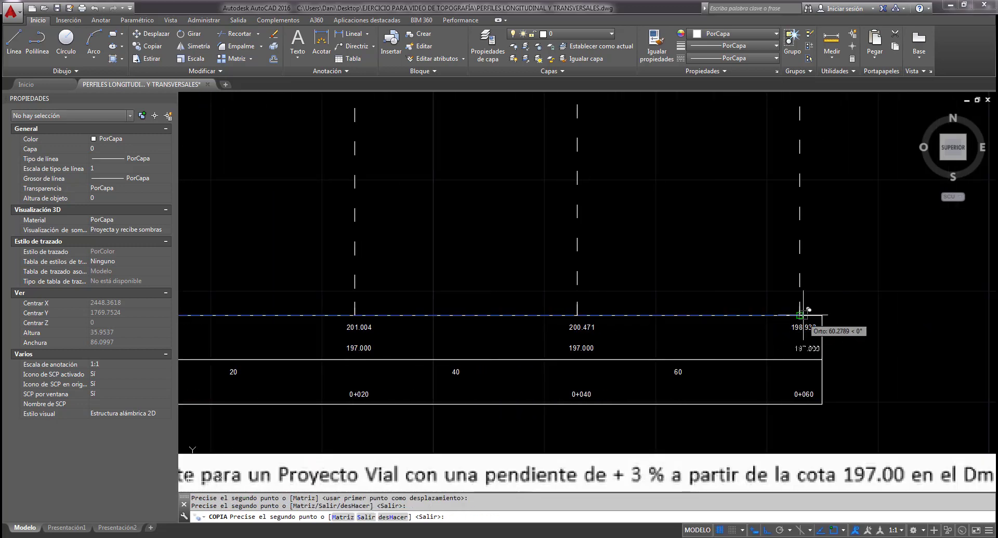
pyautogui.click(799, 314)
pyautogui.press('Escape')
# Change the Rasante texts at stations 0+020, 0+040 and 0+060 to 197.600, 198.200 and 198.800 respectively.
pyautogui.moveTo(395, 337); pyautogui.dragTo(499, 325, button='middle')
pyautogui.doubleClick(466, 331)
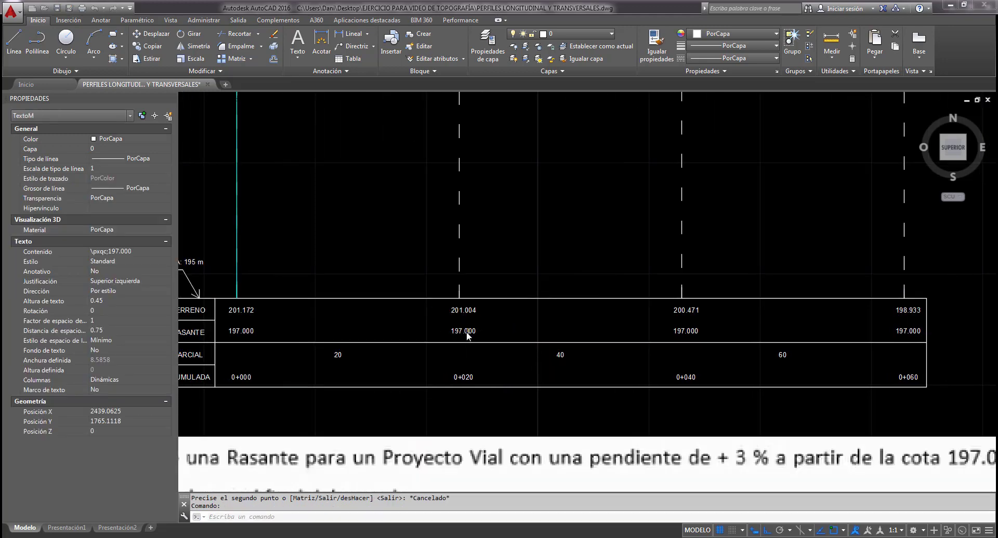
pyautogui.click(526, 332)
pyautogui.scroll(-2, 522, 351)
pyautogui.moveTo(518, 356); pyautogui.dragTo(487, 356, button='middle')
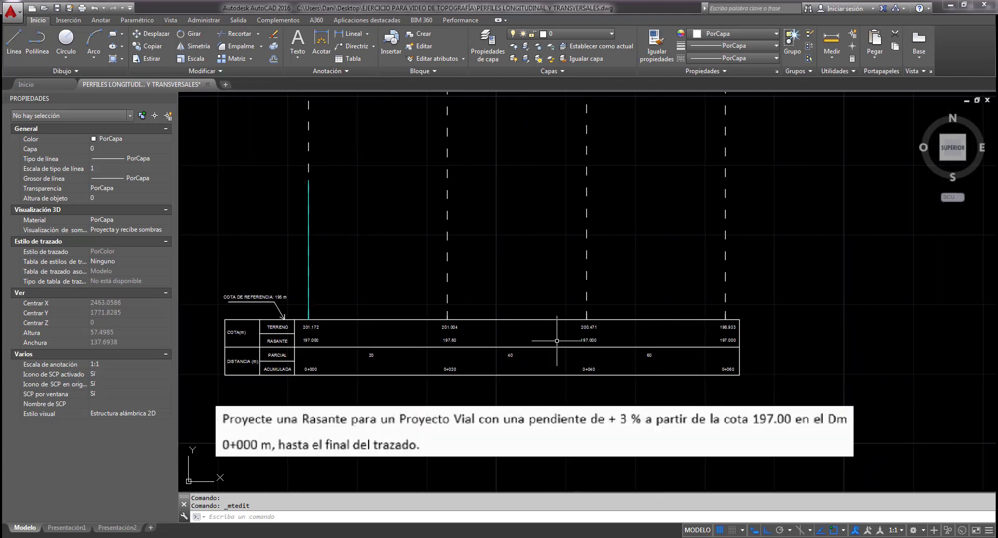
pyautogui.scroll(2, 557, 341)
pyautogui.click(491, 537)
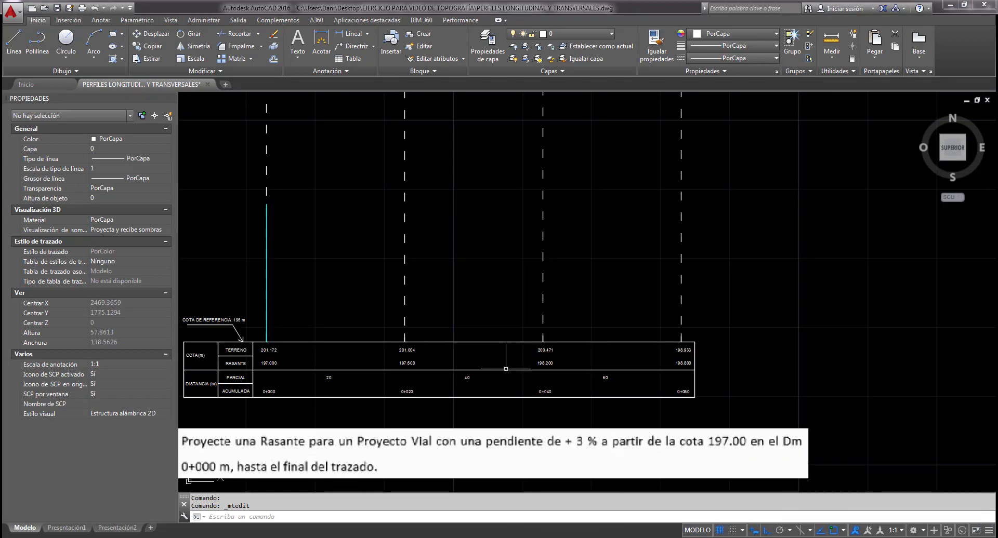
# Examine the Rasante elevations against the Terreno elevations at each station and the grade height line at 0+000.
pyautogui.scroll(3, 468, 343)
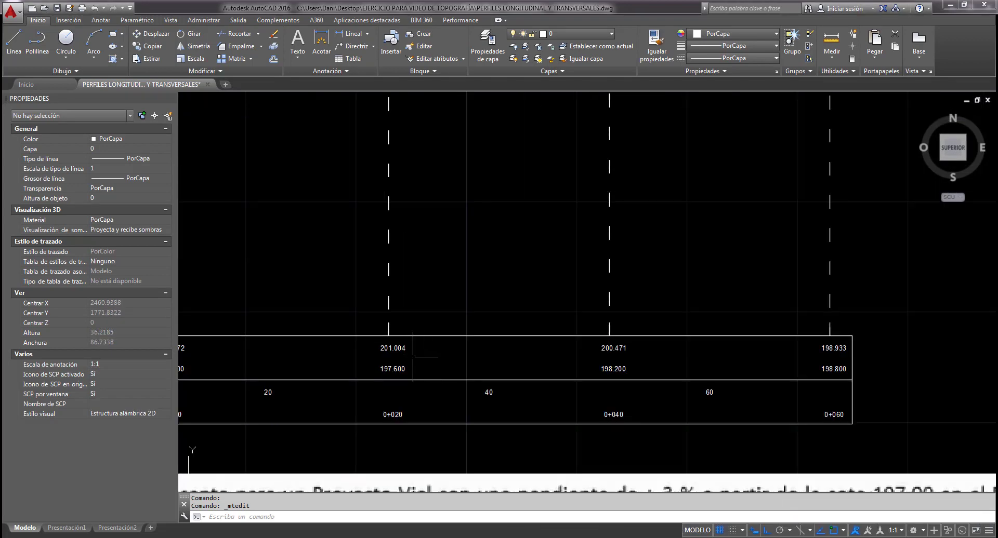
pyautogui.moveTo(421, 358)
pyautogui.mouseDown(button='middle')
pyautogui.moveTo(563, 321)
pyautogui.moveTo(544, 327)
pyautogui.mouseUp(button='middle')
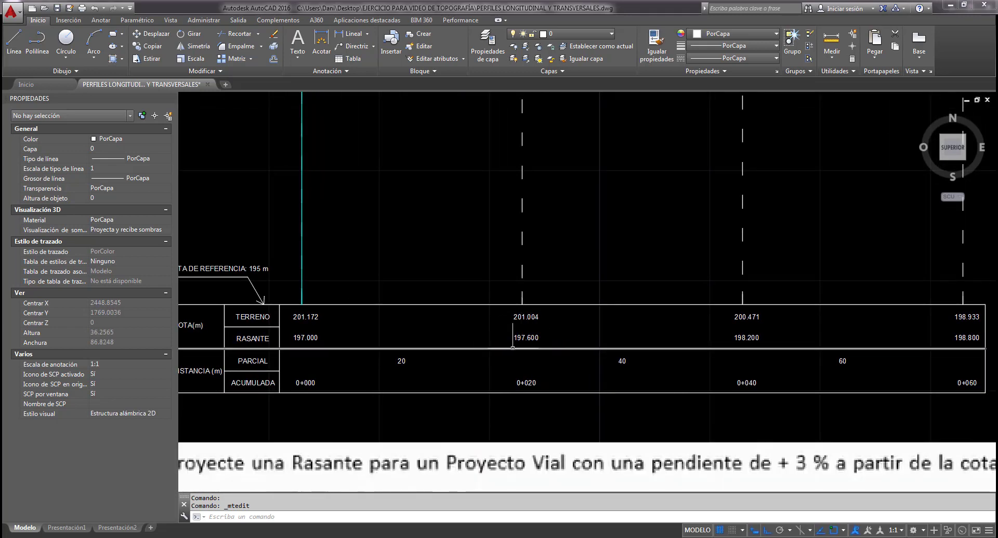
pyautogui.moveTo(502, 349); pyautogui.dragTo(412, 348, button='middle')
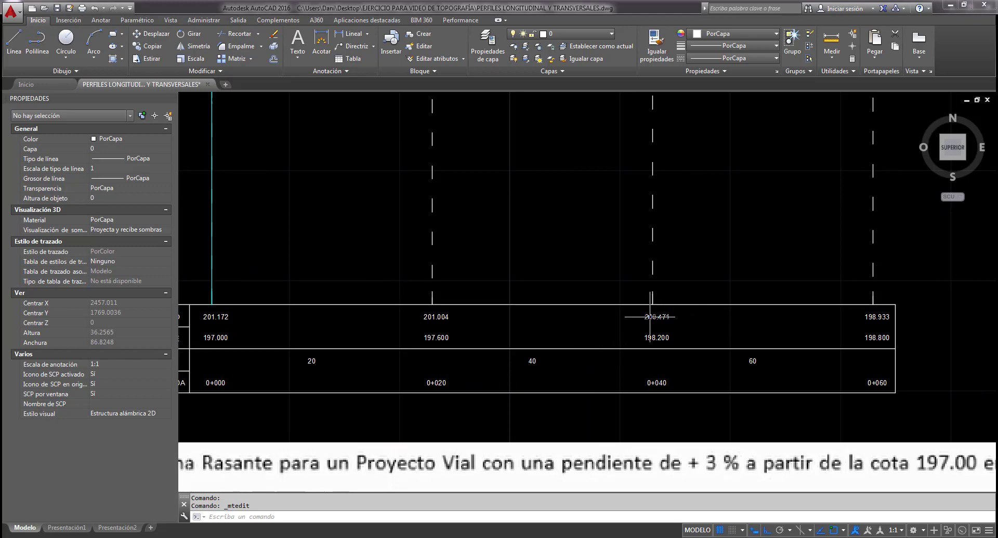
pyautogui.moveTo(696, 319); pyautogui.dragTo(664, 310, button='middle')
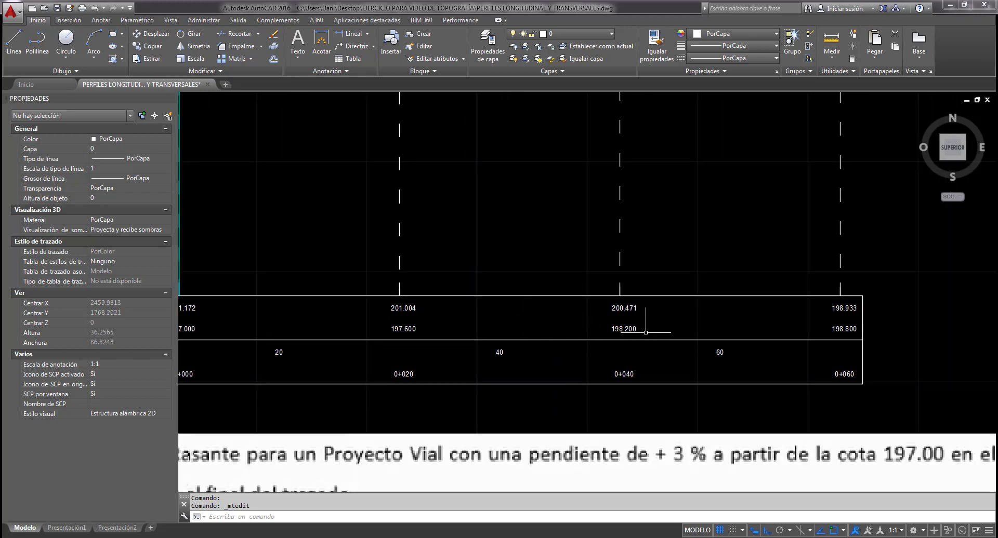
pyautogui.scroll(2, 646, 332)
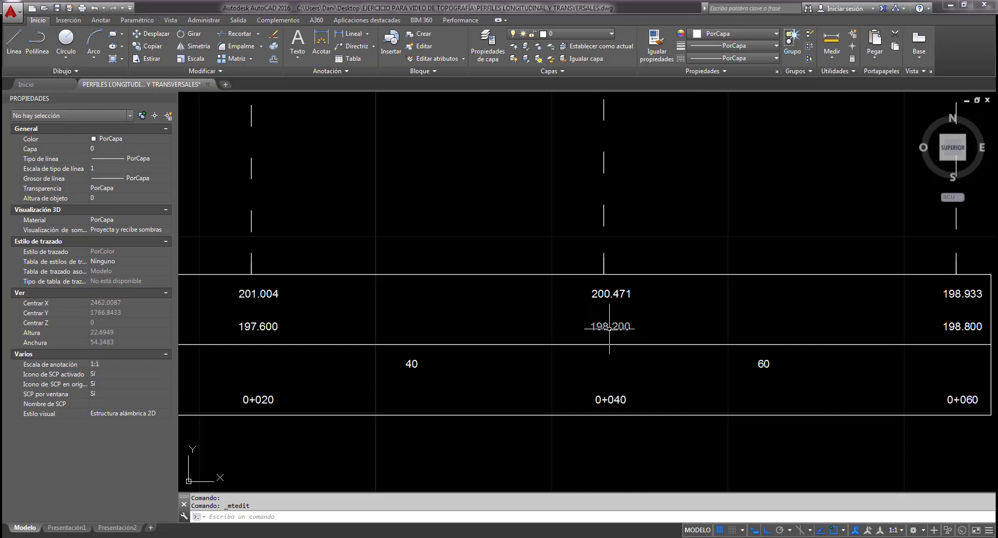
pyautogui.scroll(-2, 572, 326)
pyautogui.scroll(2, 747, 307)
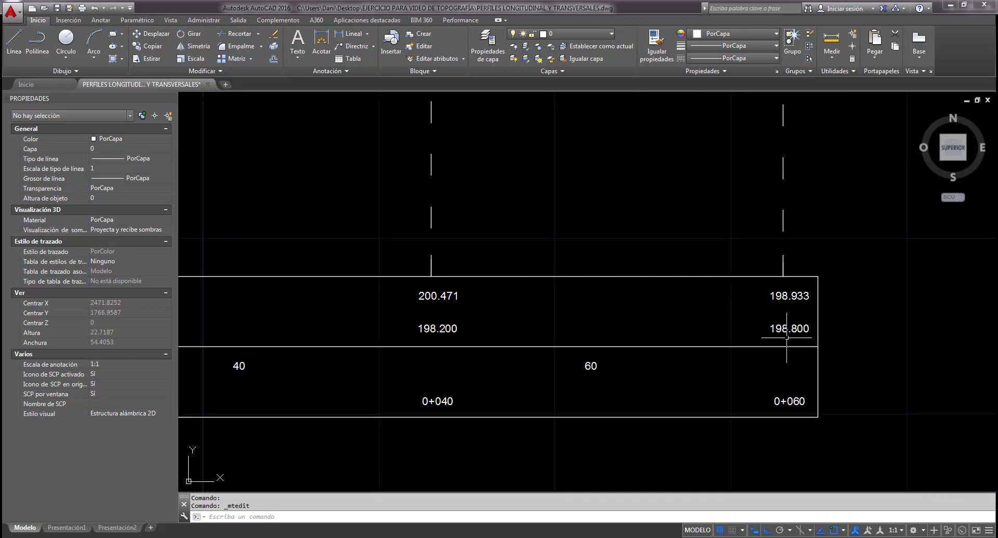
pyautogui.scroll(-3, 779, 317)
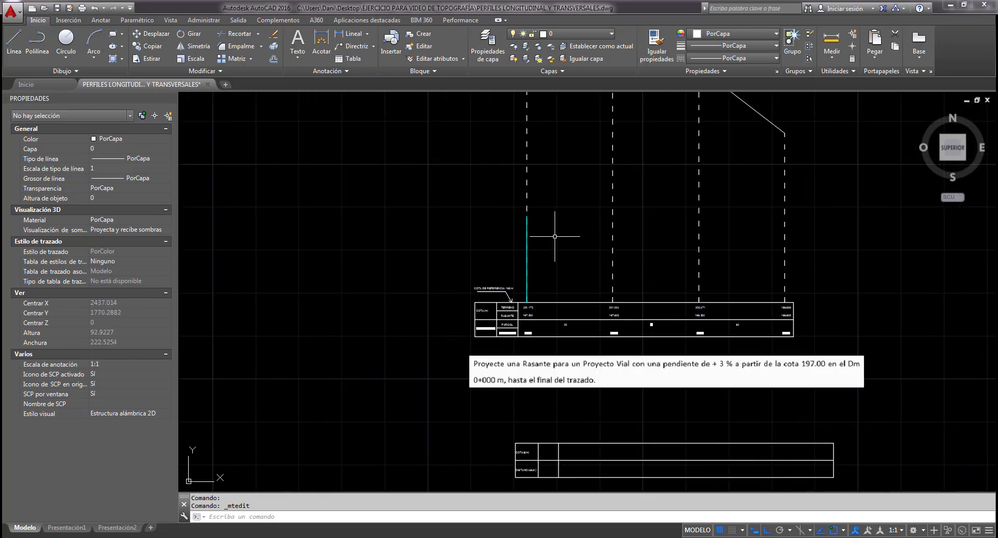
pyautogui.scroll(2, 555, 237)
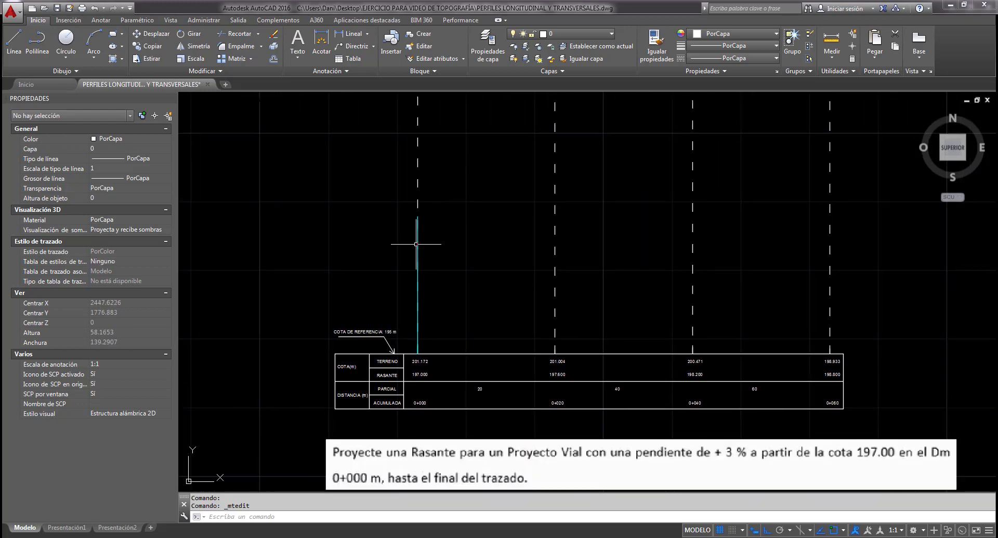
# Calculate 2.6 × 10 for the grade height and draw a vertical polyline 26 units up from the table's upper edge at station 0+020.
pyautogui.moveTo(483, 283); pyautogui.dragTo(454, 282, button='middle')
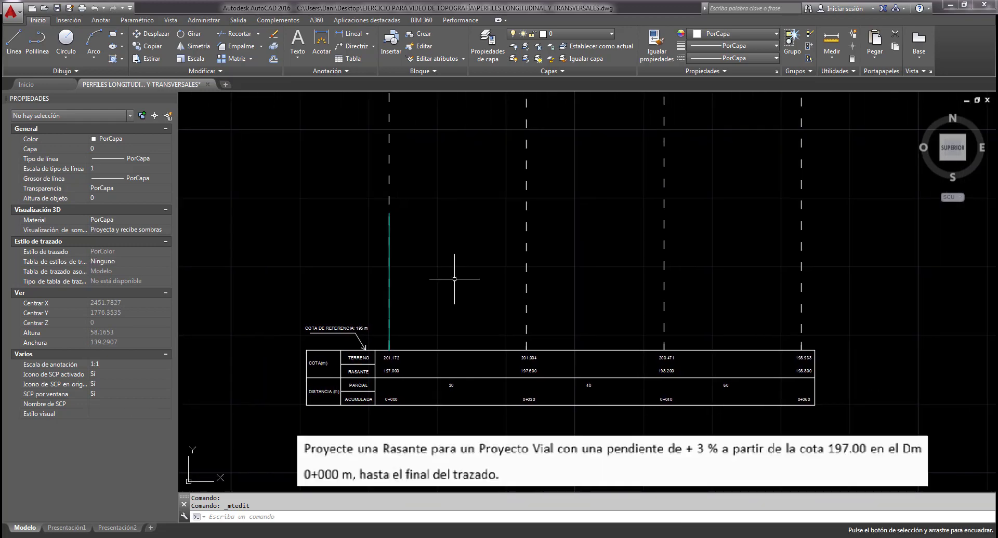
pyautogui.write('PL')
pyautogui.press('Return')
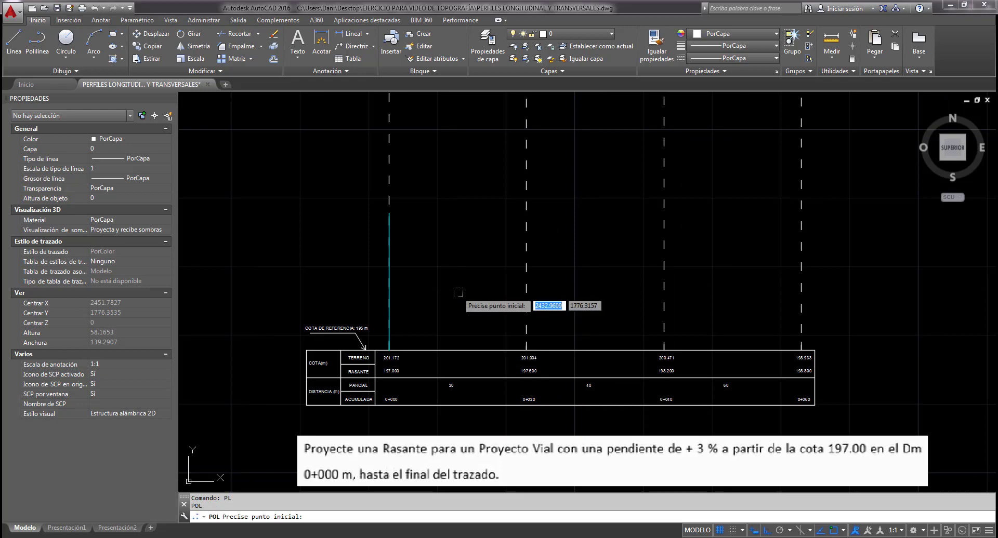
pyautogui.scroll(2, 529, 352)
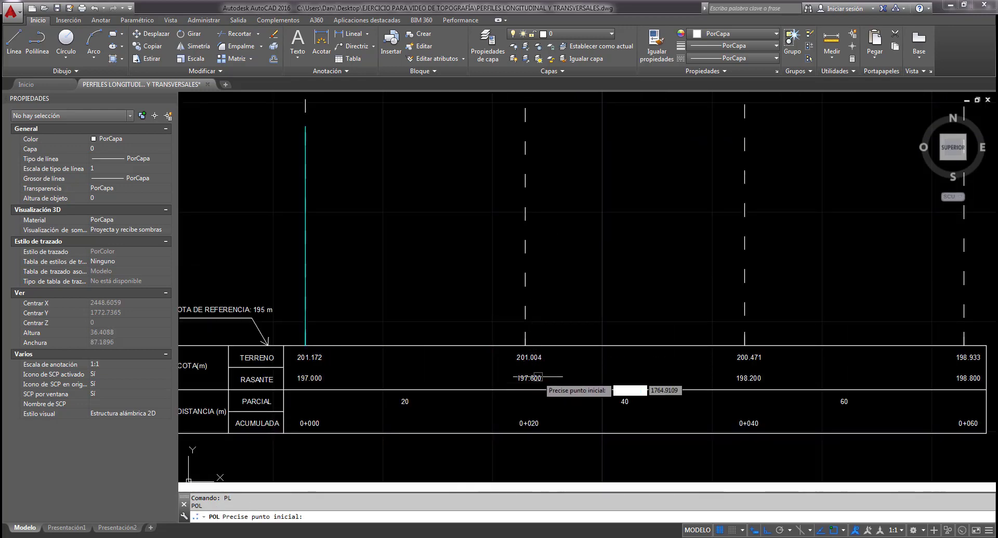
pyautogui.moveTo(537, 378); pyautogui.dragTo(548, 369, button='middle')
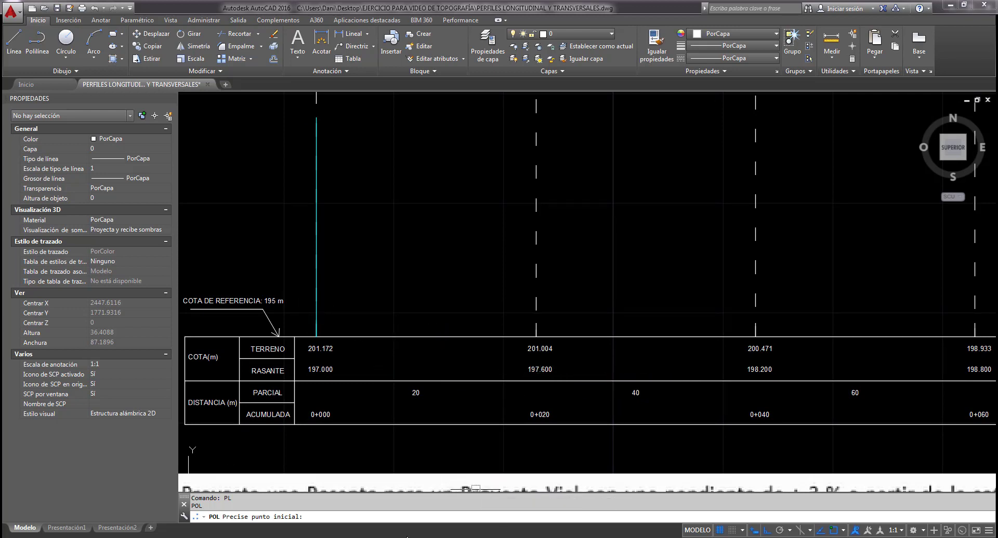
pyautogui.click(341, 537)
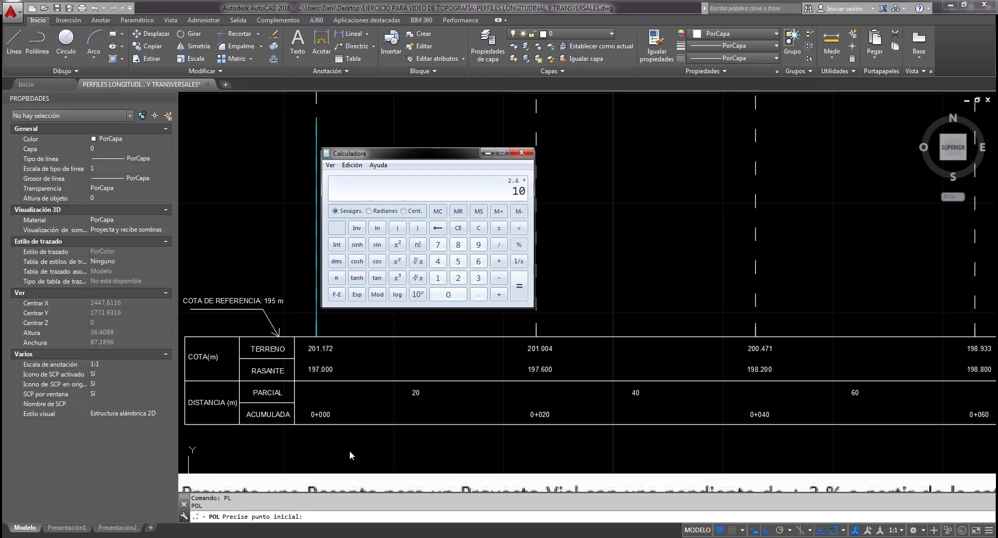
pyautogui.click(487, 154)
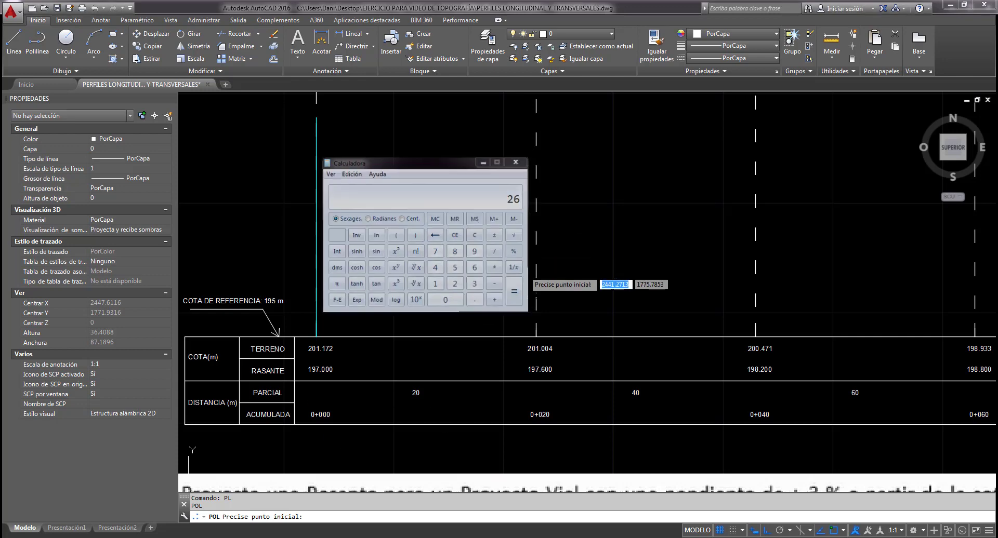
pyautogui.click(535, 337)
pyautogui.write('2')
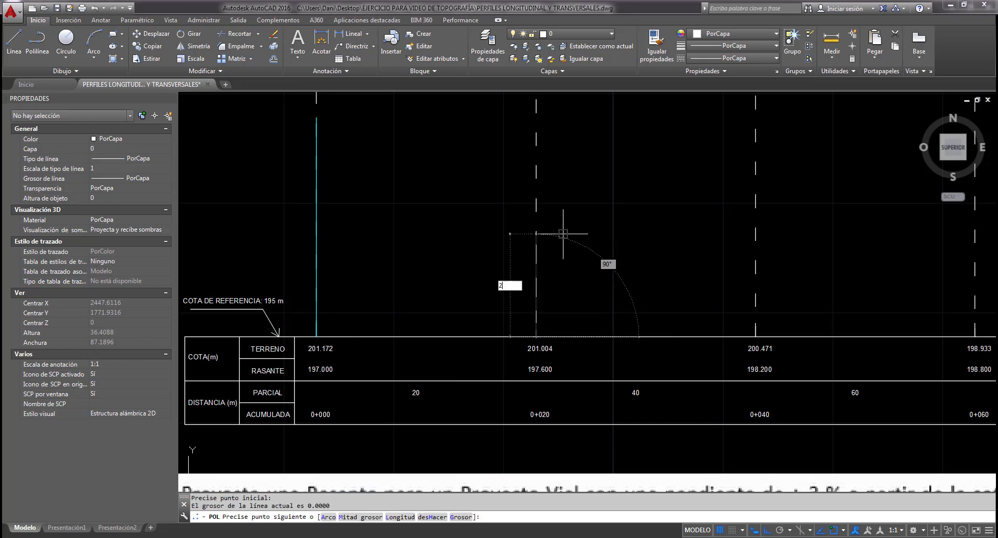
pyautogui.write('6')
pyautogui.press('Return')
pyautogui.press('Escape')
# Match the properties of the cyan line at station 0+000 onto the new vertical polyline at station 0+020.
pyautogui.scroll(-4, 473, 352)
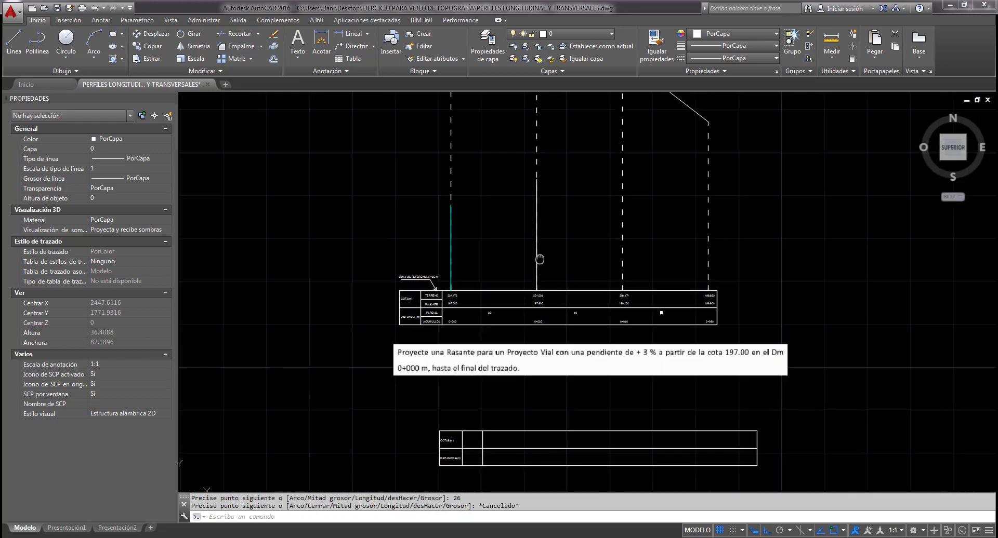
pyautogui.write('igu')
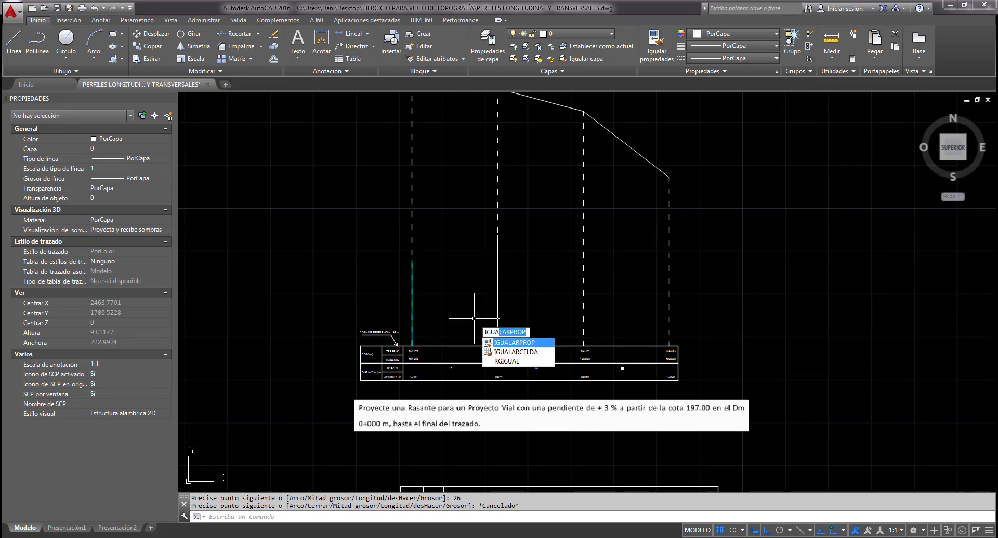
pyautogui.press('Return')
pyautogui.click(411, 297)
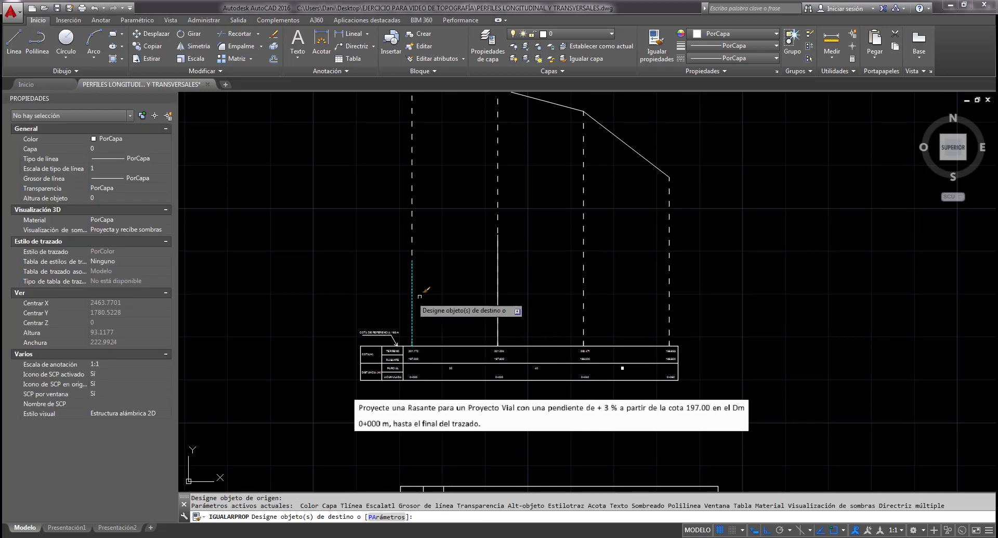
pyautogui.click(496, 300)
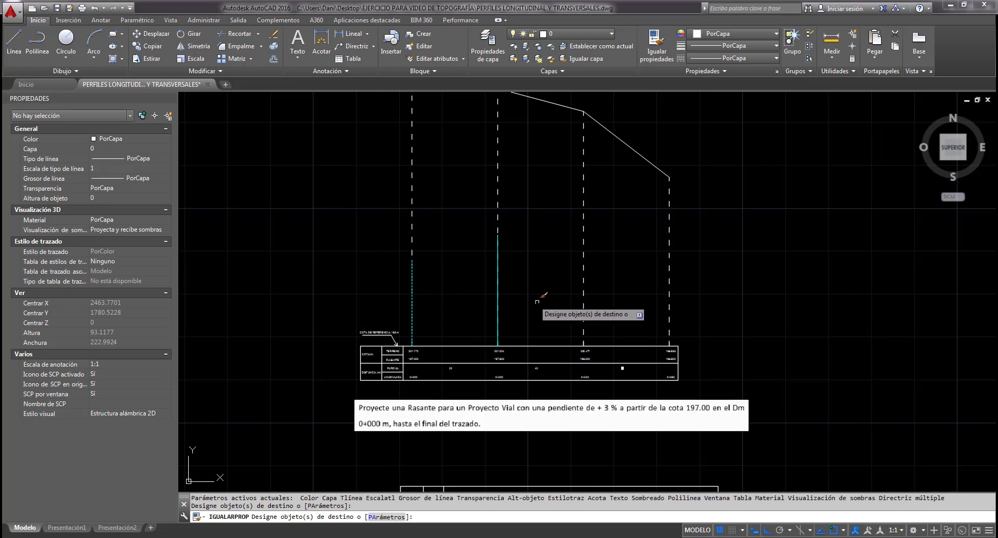
pyautogui.press('Escape')
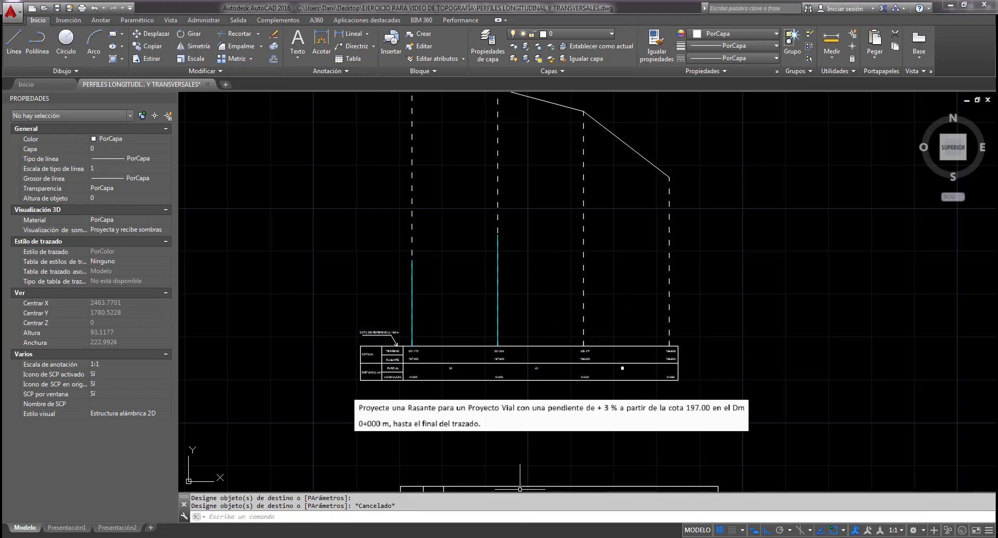
pyautogui.click(521, 537)
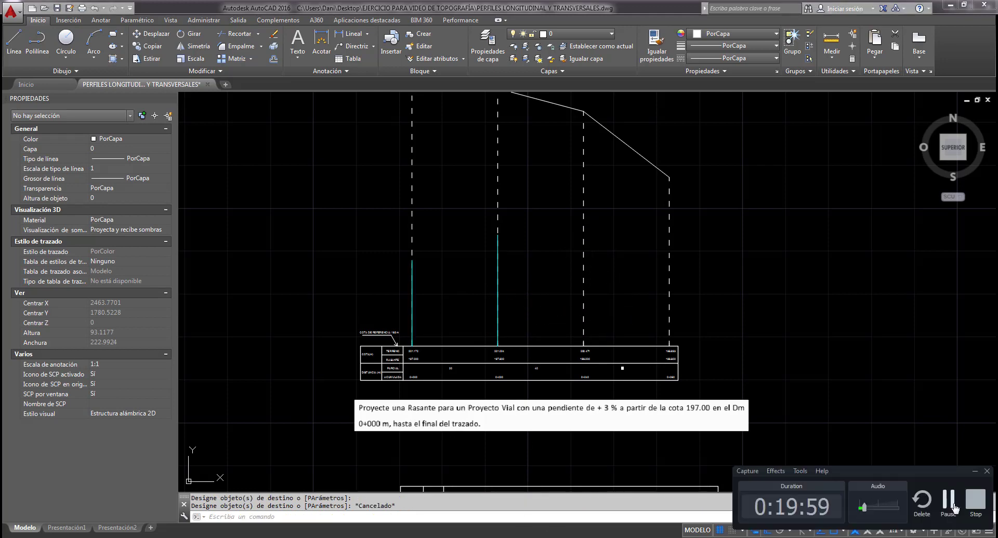
pyautogui.click(953, 506)
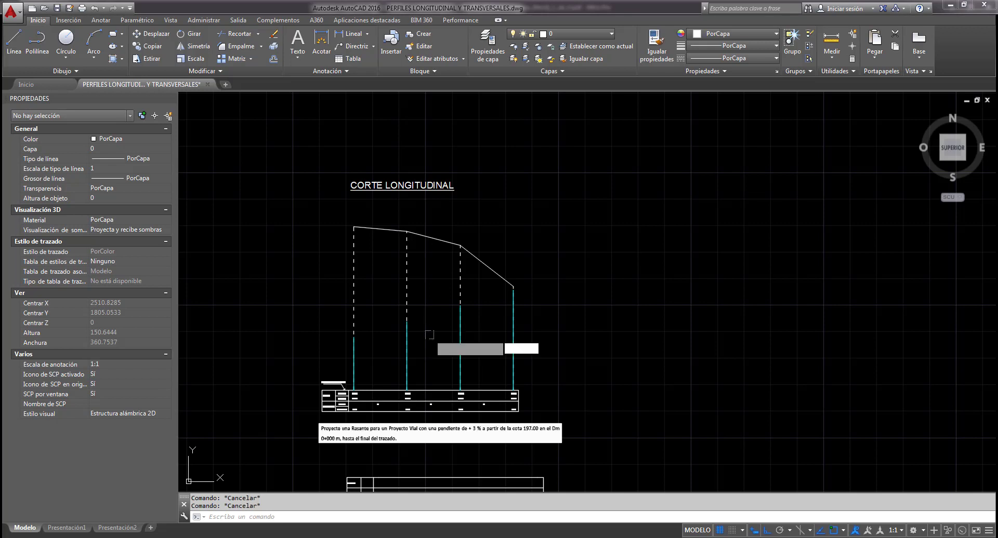
# Draw the grade line as a polyline from the top of the cyan vertical at station 0+000 to the top of the one at 0+060.
pyautogui.write('PL')
pyautogui.press('Return')
pyautogui.scroll(2, 385, 333)
pyautogui.click(334, 340)
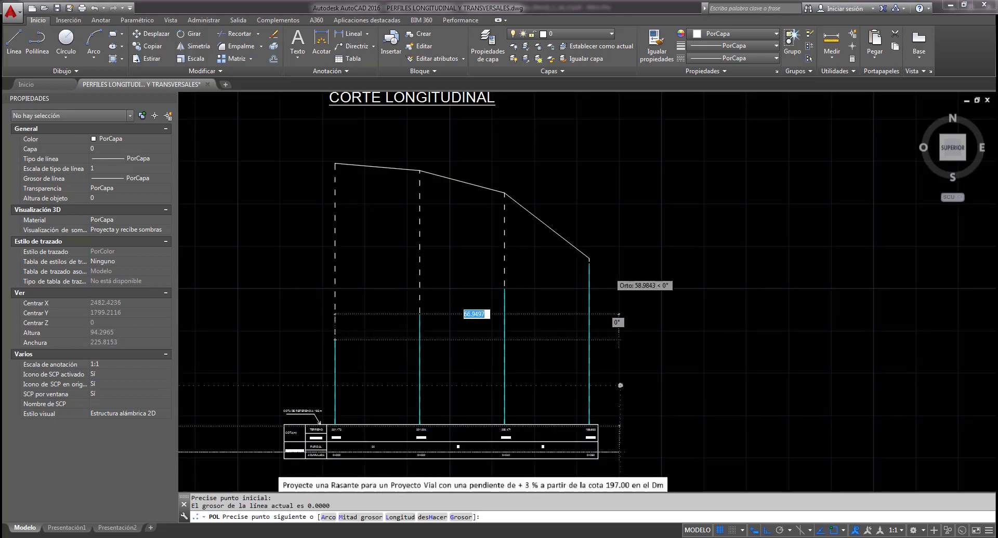
pyautogui.scroll(1, 619, 314)
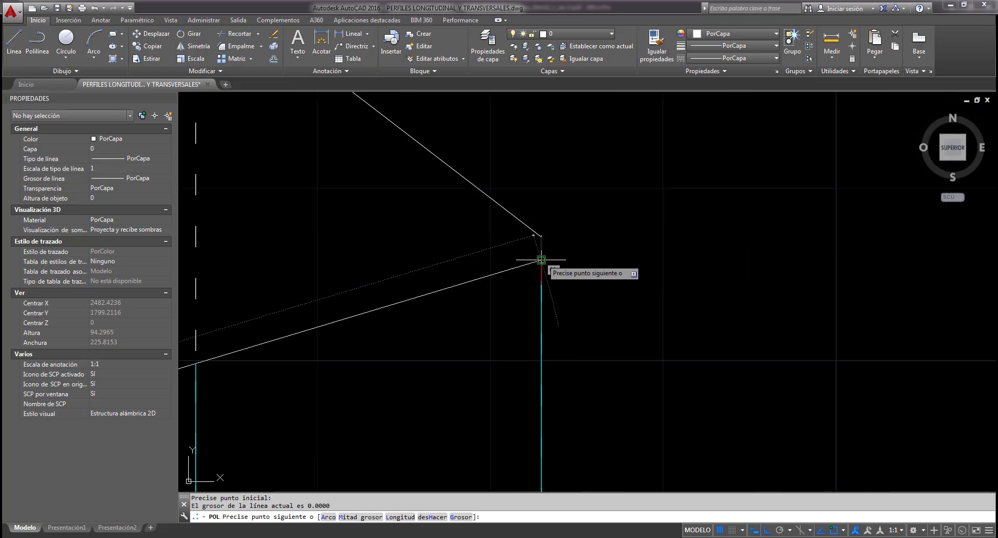
pyautogui.click(540, 260)
pyautogui.scroll(-3, 543, 262)
pyautogui.press('Escape')
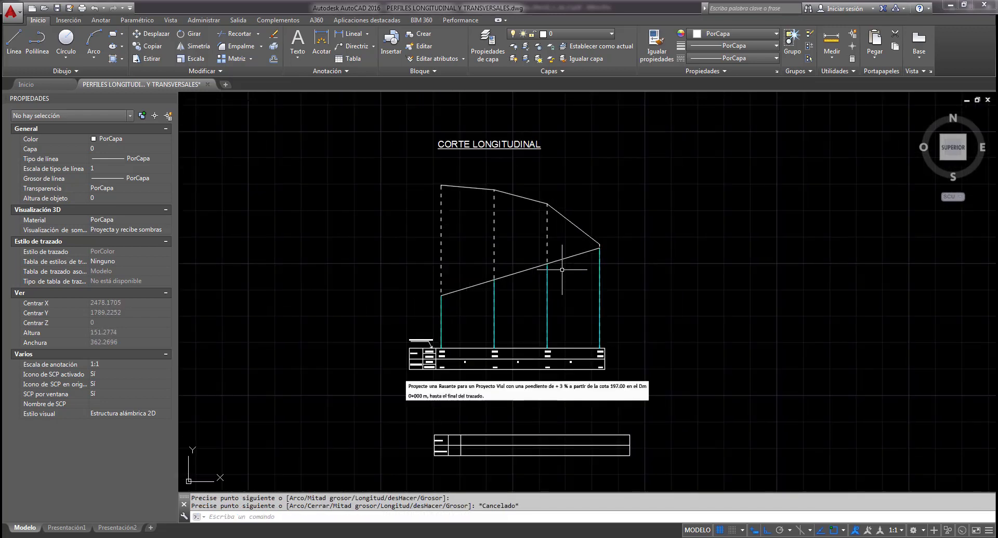
# Match the properties of the cyan vertical line at station 0+040 onto the sloping grade polyline.
pyautogui.write('IGUA')
pyautogui.press('Return')
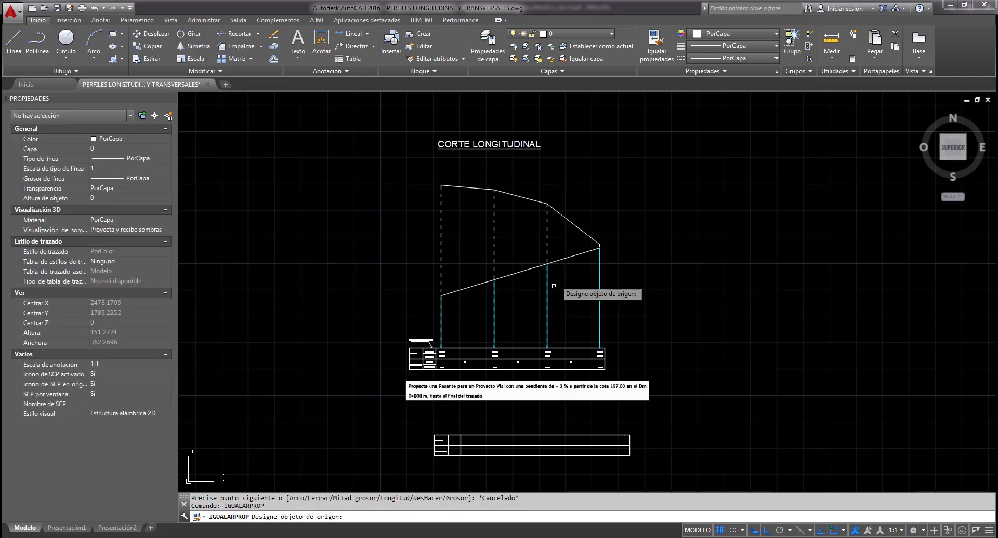
pyautogui.click(562, 262)
pyautogui.click(562, 262)
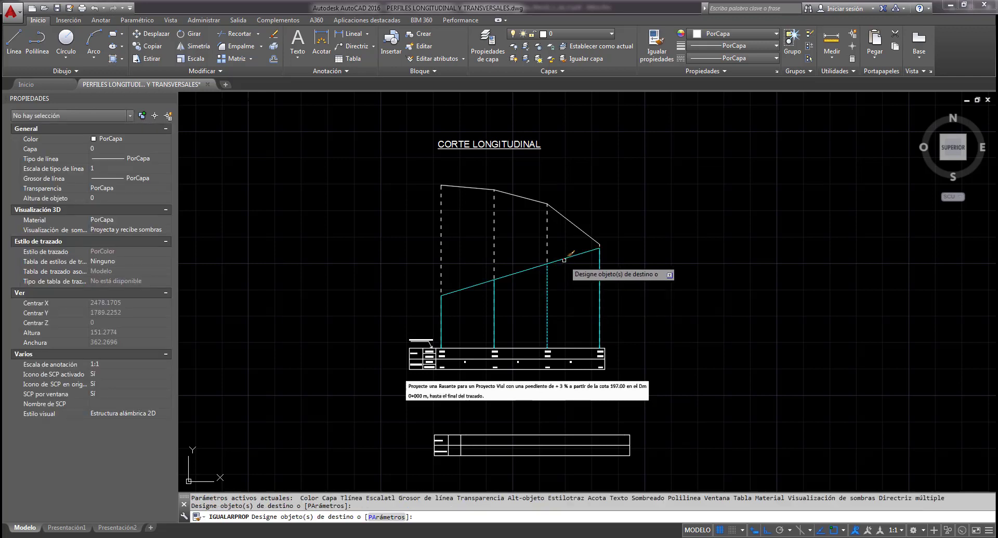
pyautogui.press('Escape')
pyautogui.moveTo(566, 283); pyautogui.dragTo(495, 319, button='middle')
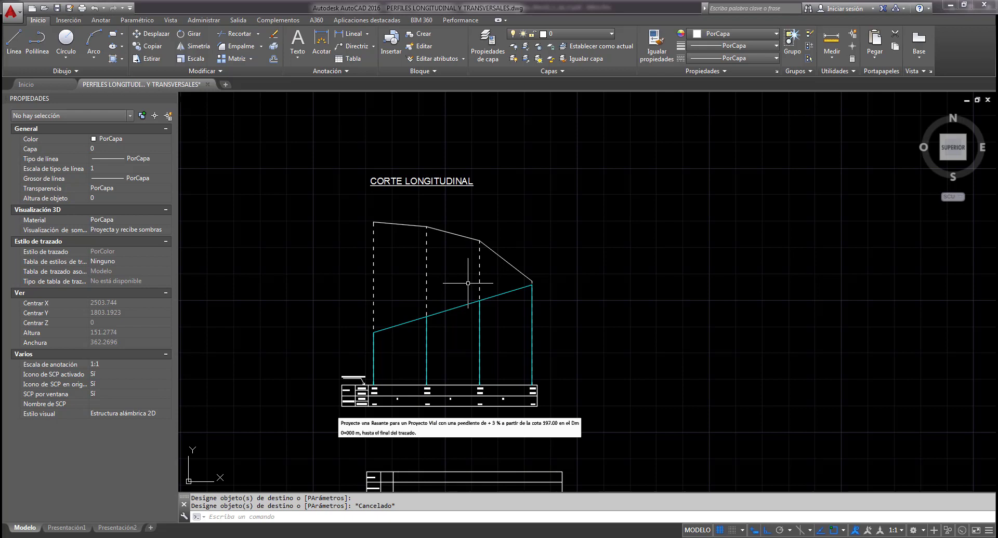
pyautogui.moveTo(462, 304)
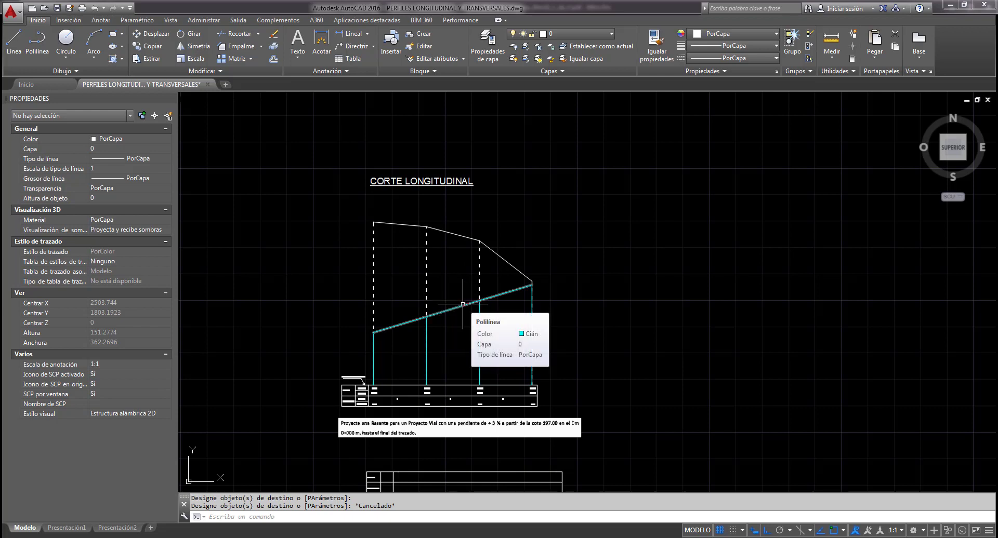
pyautogui.click(497, 535)
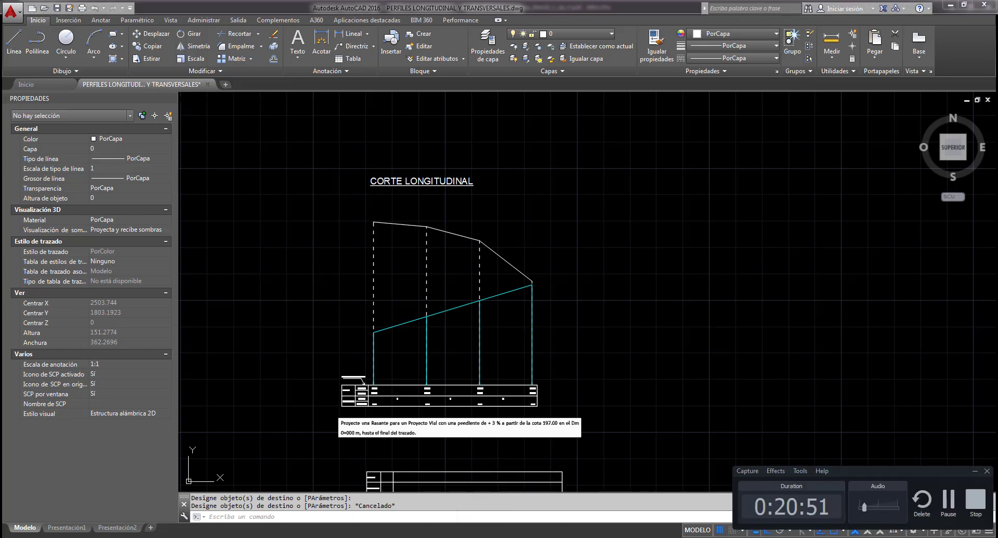